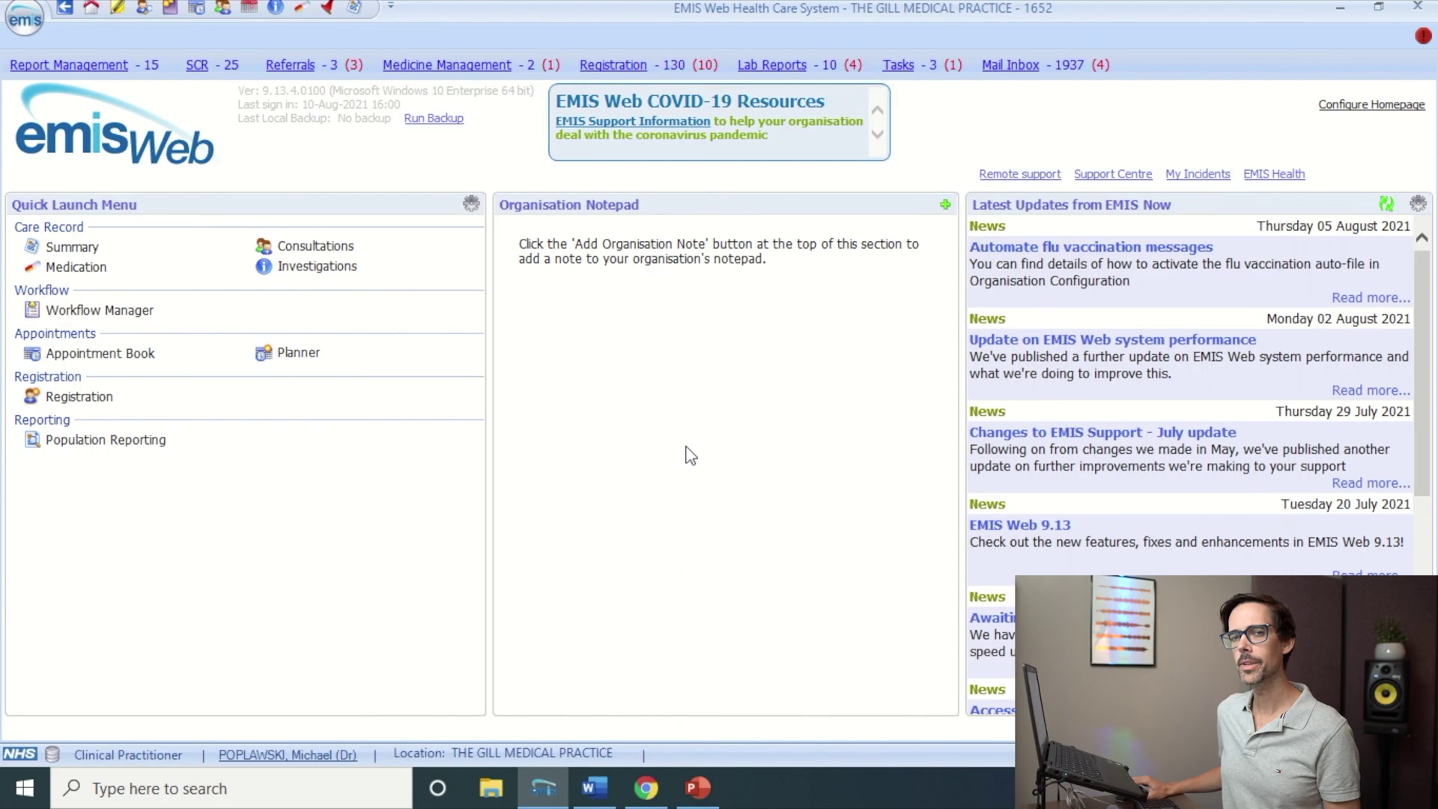
- Open Resource Publisher from the EMIS menu's Configuration options
click(39, 20)
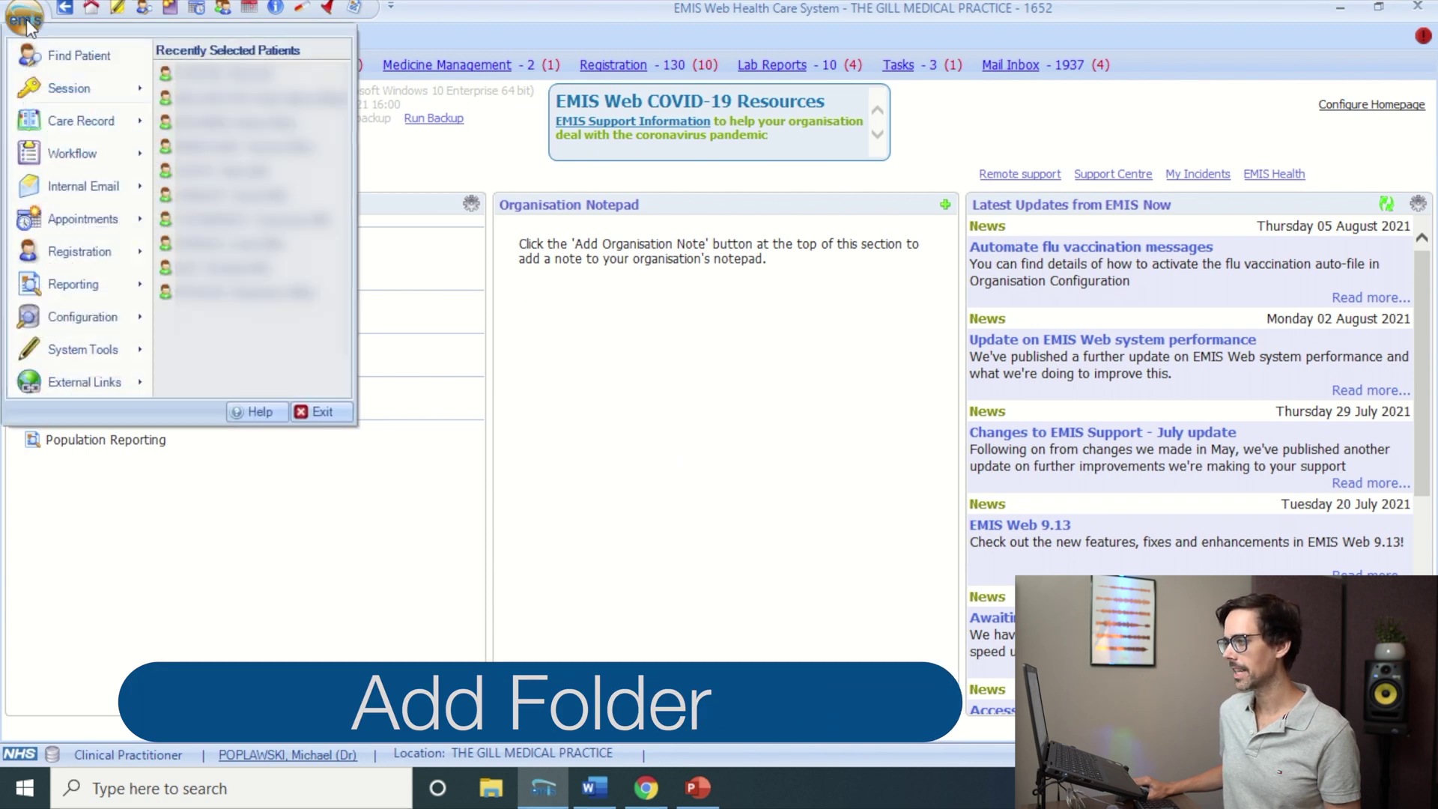
mouse_move(93, 319)
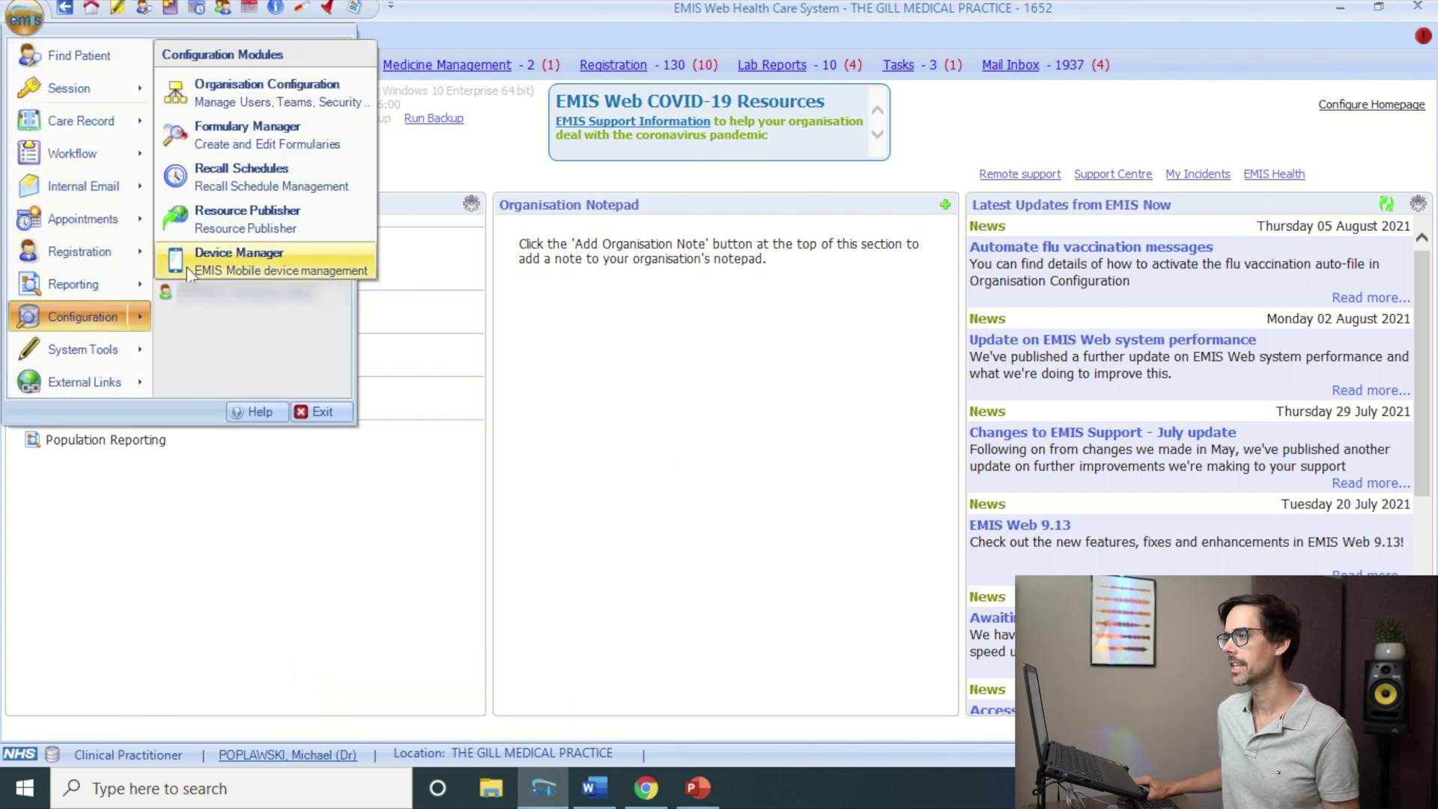
click(237, 224)
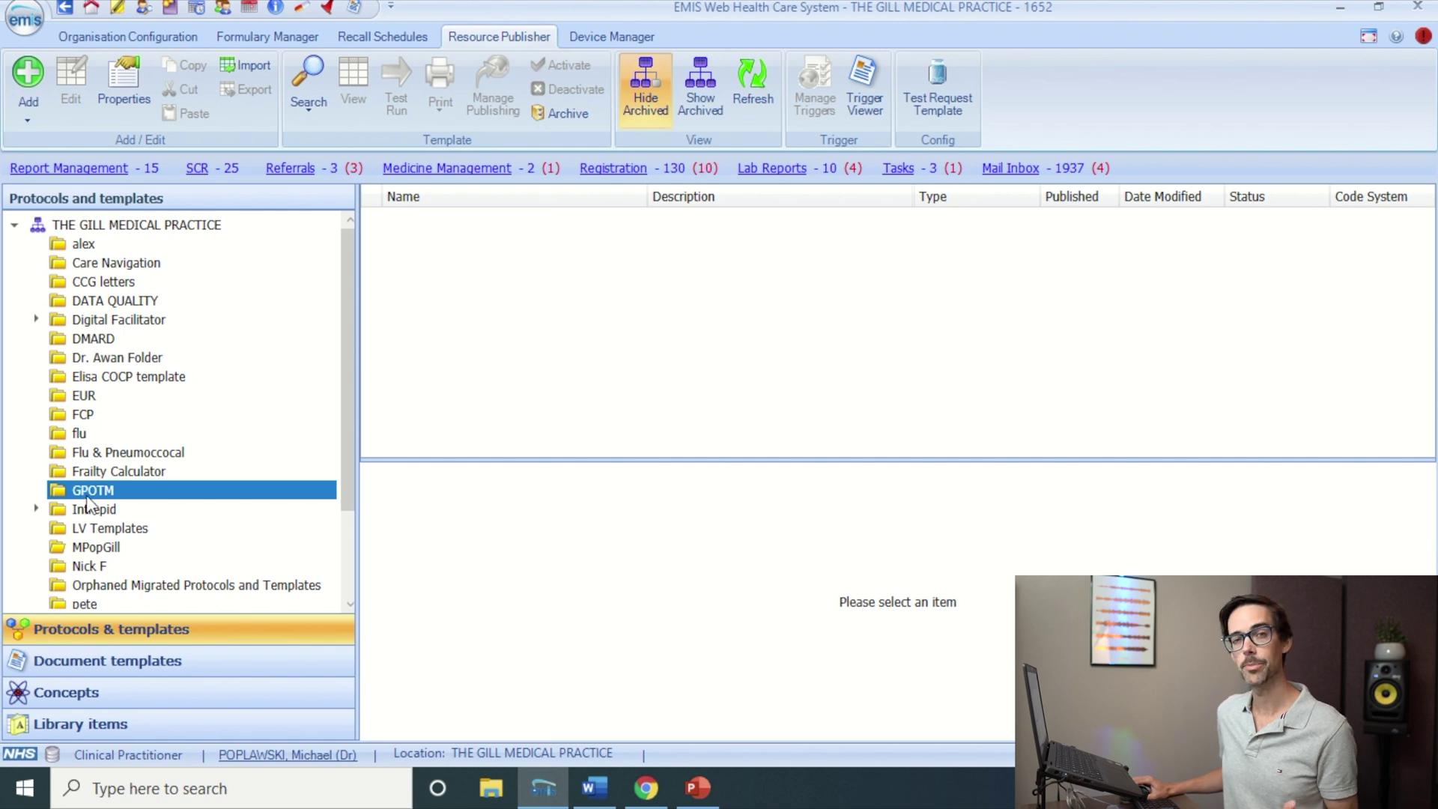
- Create a new folder named GPOTM directly under THE GILL MEDICAL PRACTICE
click(107, 228)
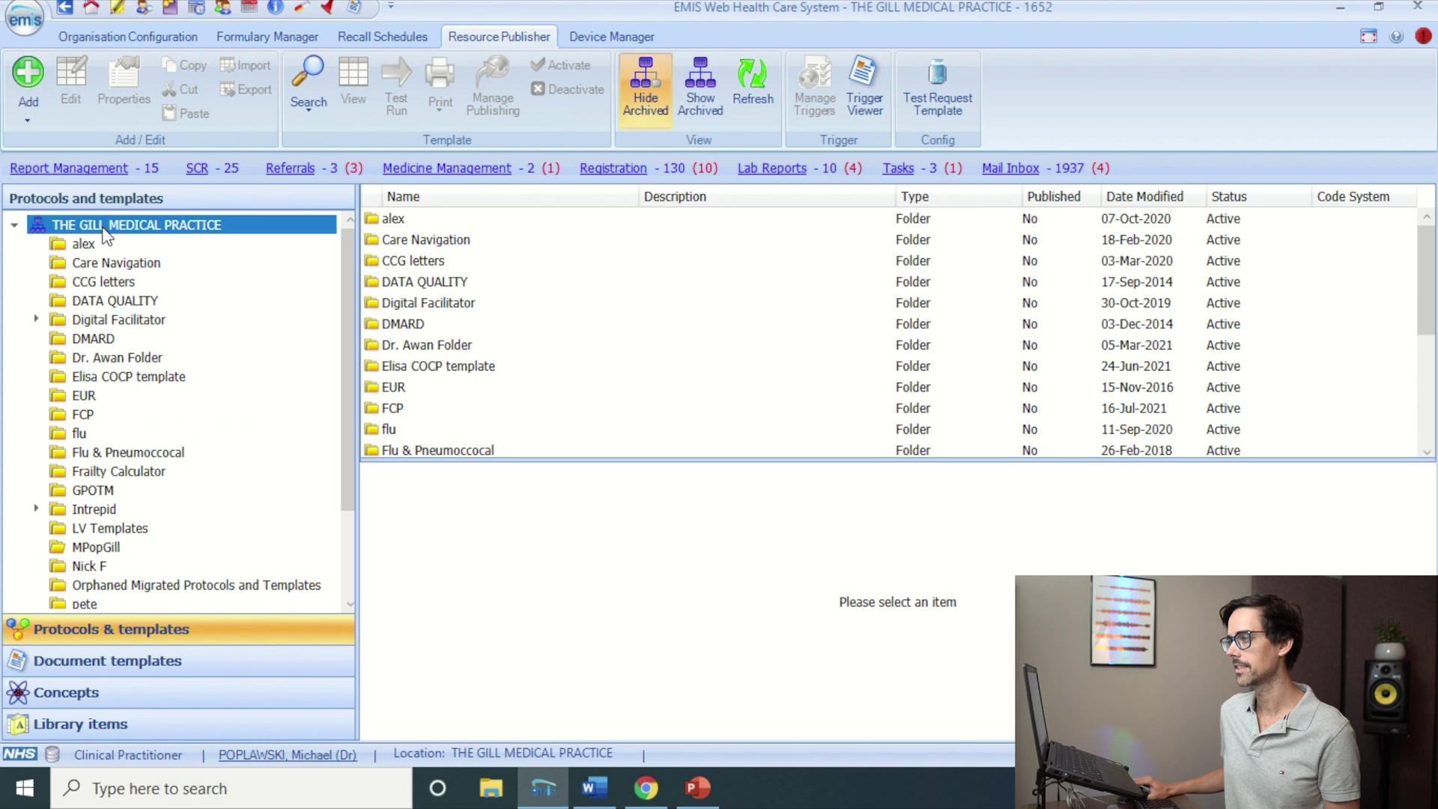
right_click(117, 224)
mouse_move(195, 238)
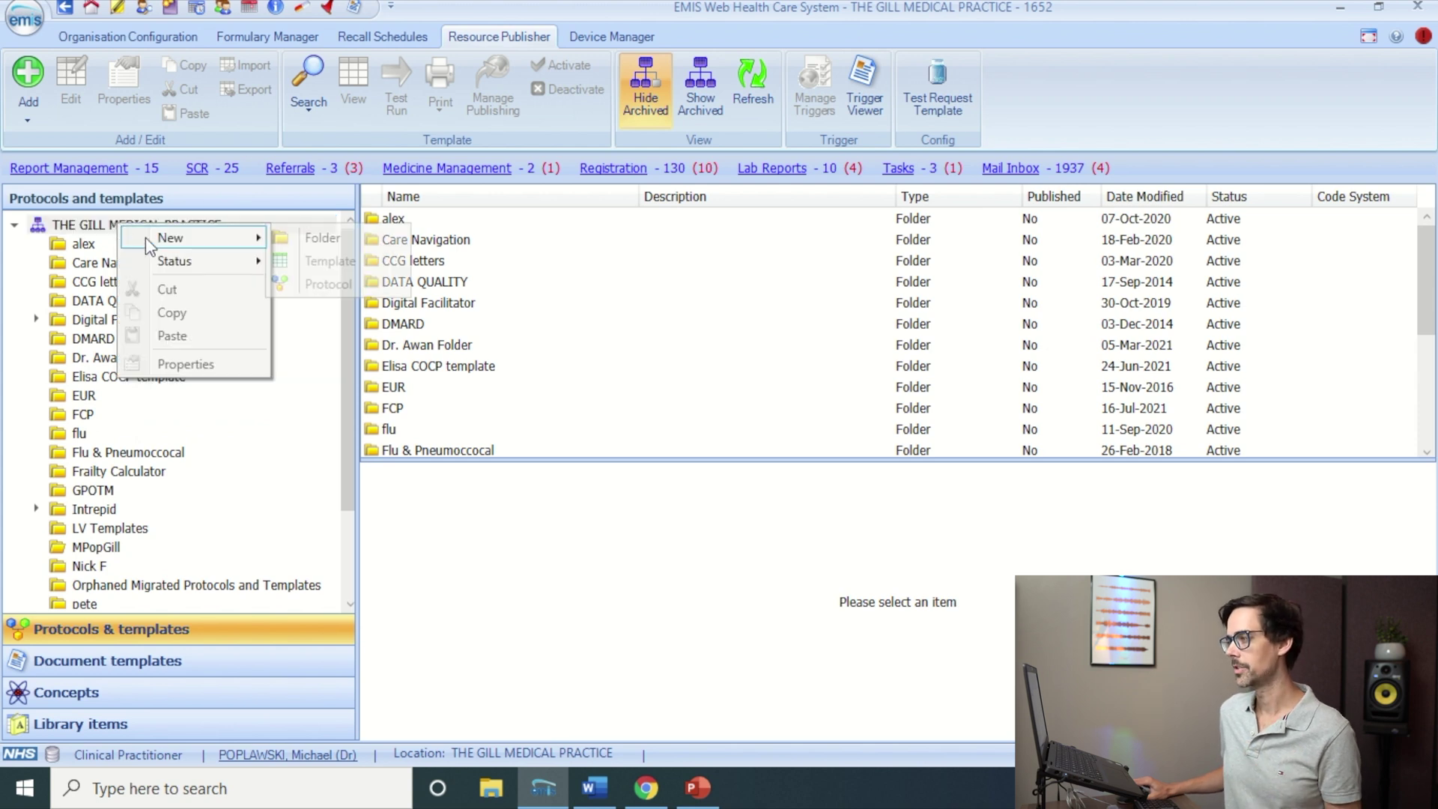
click(286, 237)
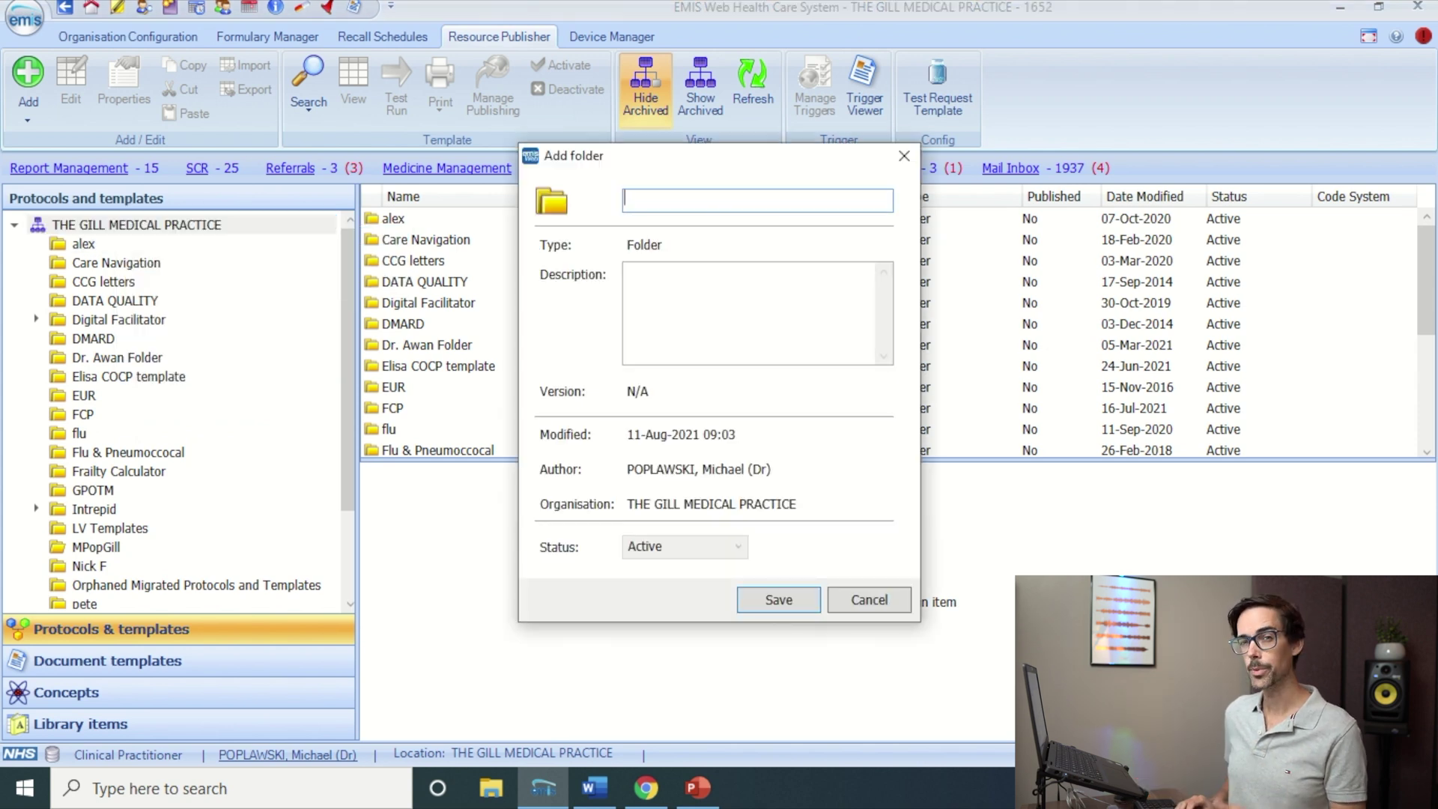
text(GPOTM)
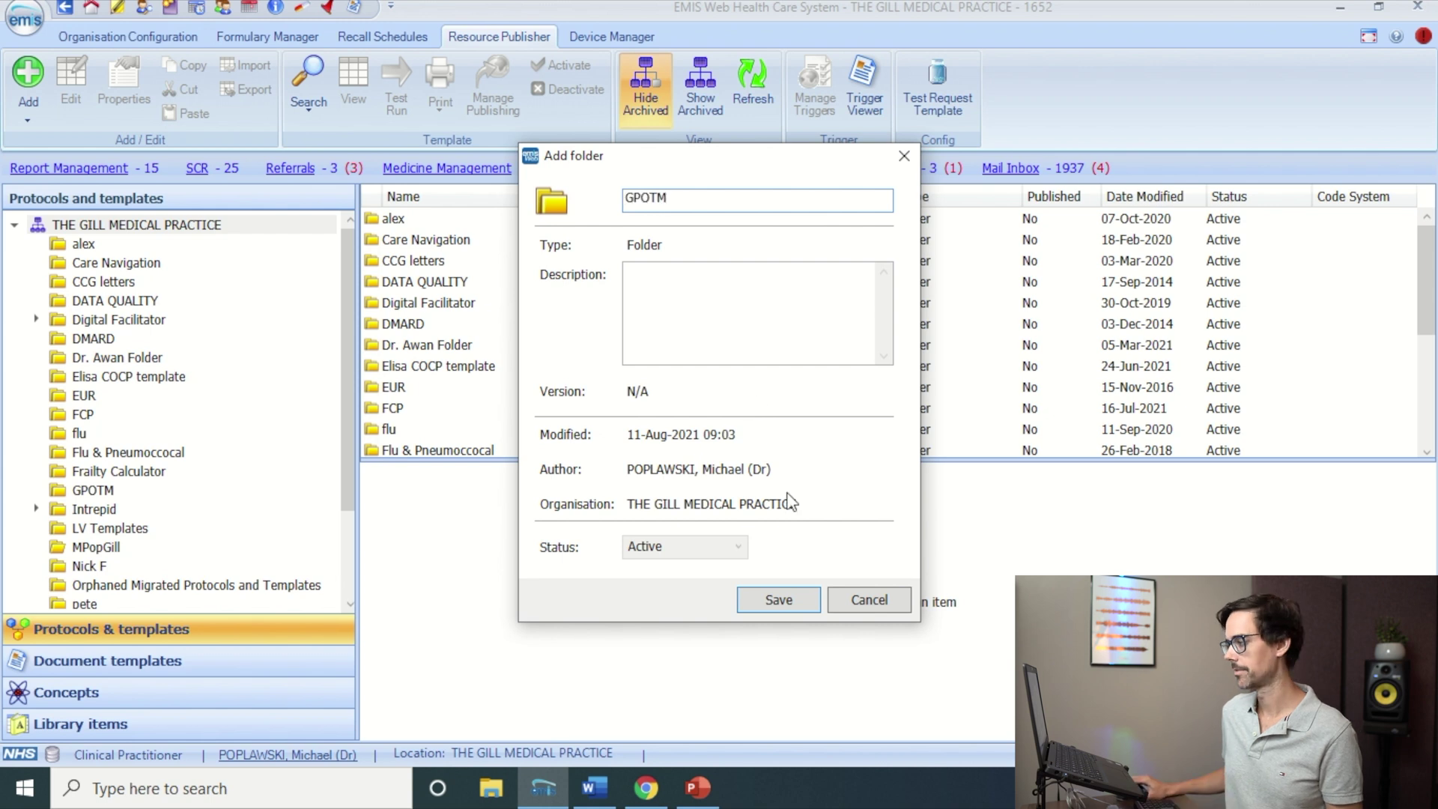
click(779, 599)
- Start a new template and open Emis Library's Primary Care Templates folder
click(30, 104)
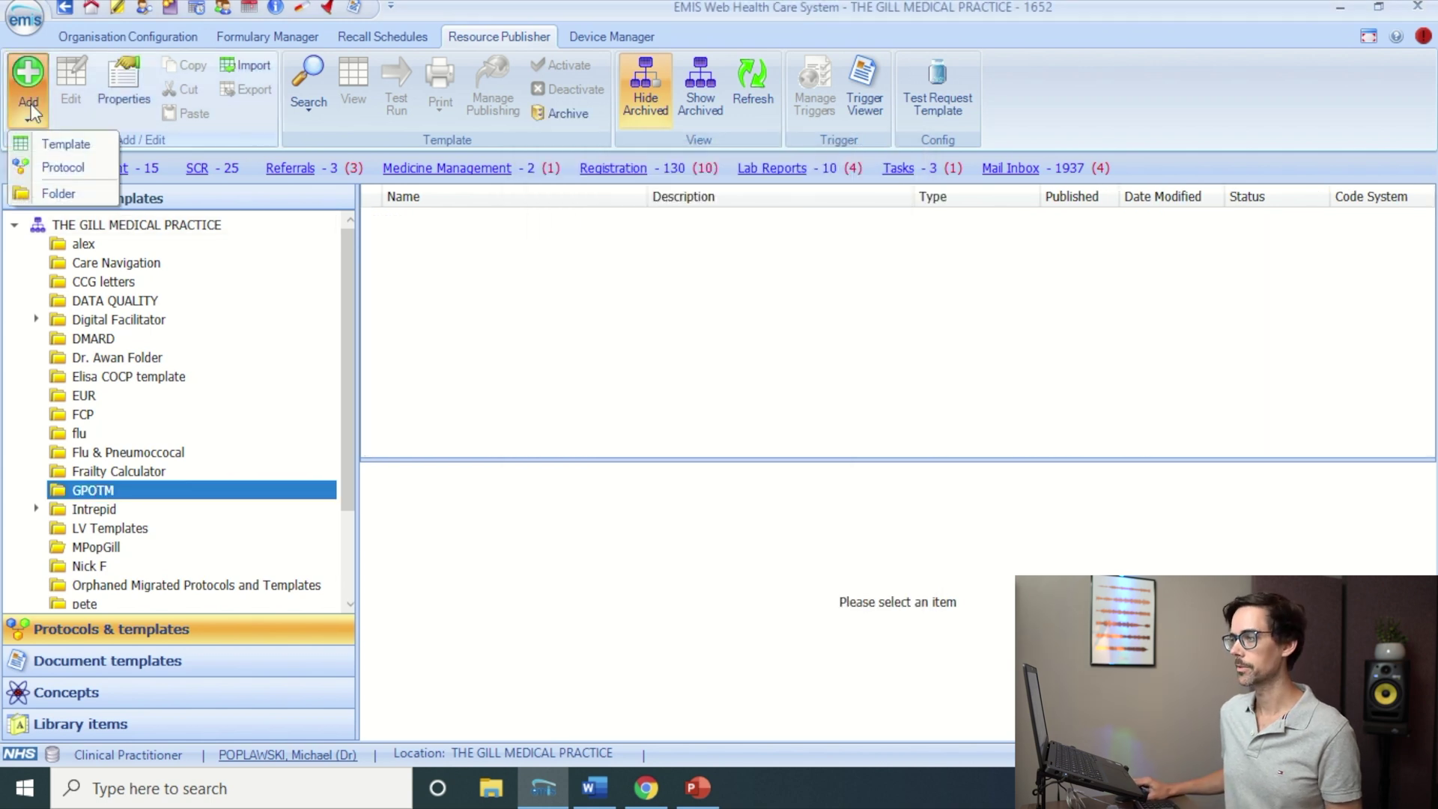
click(38, 137)
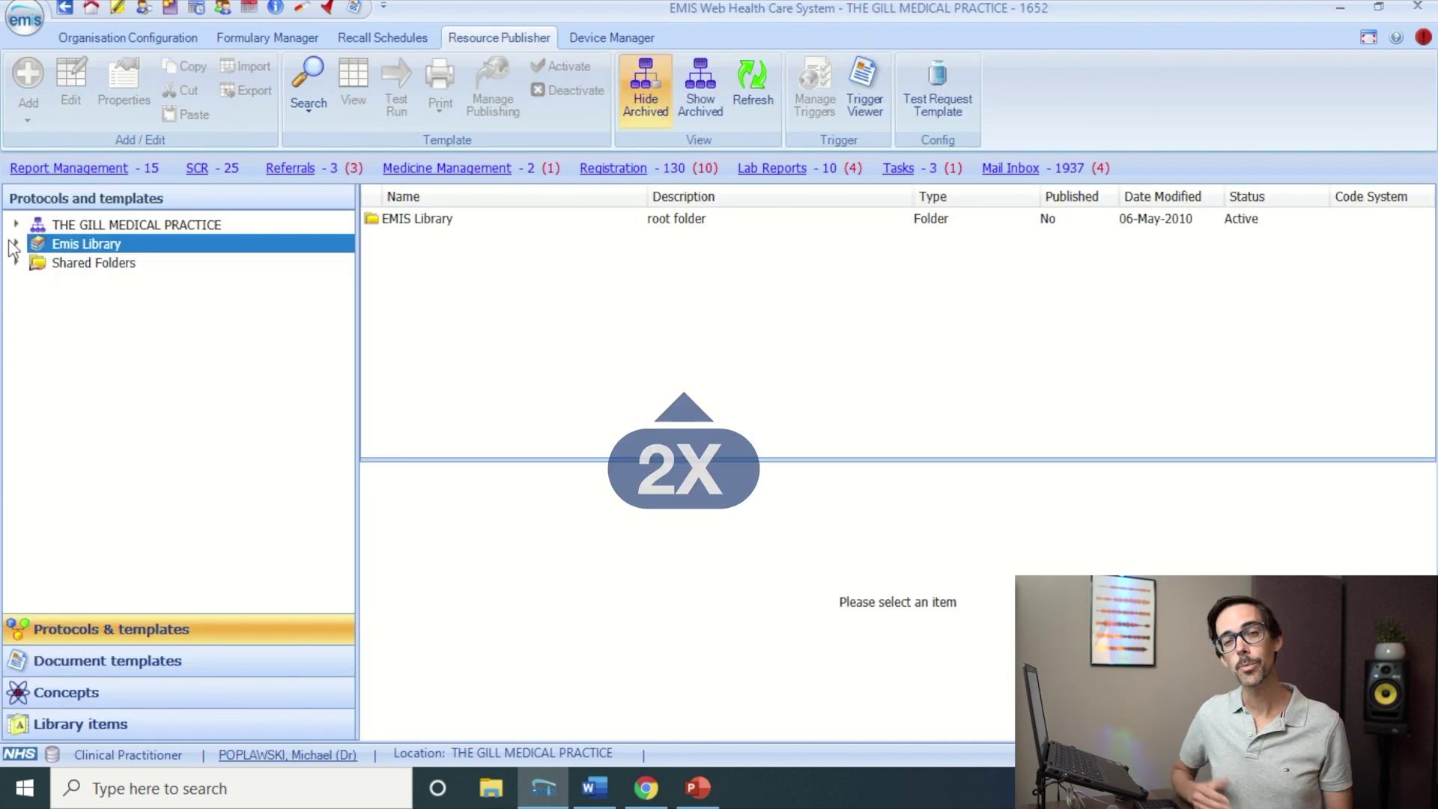
double_click(68, 244)
click(17, 262)
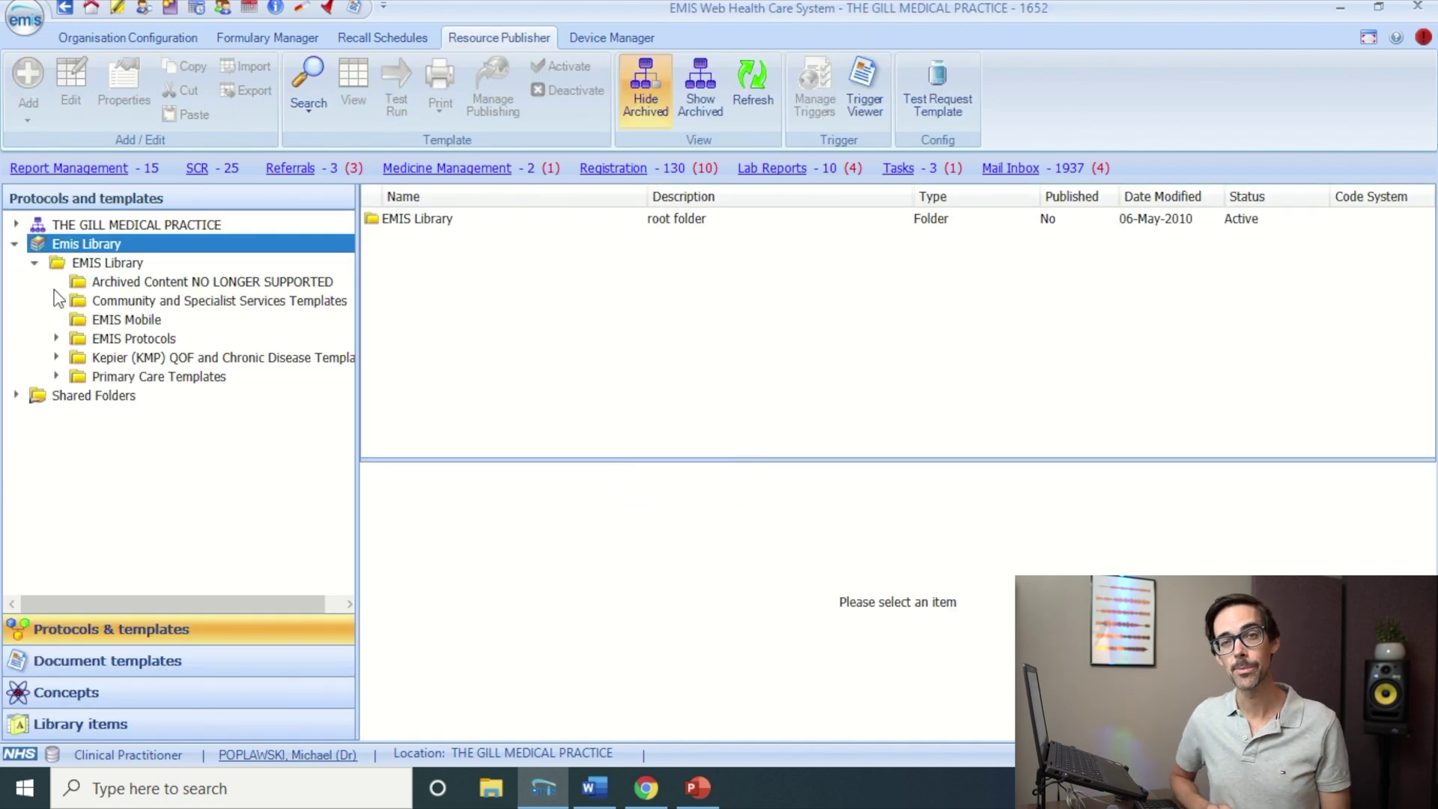
click(105, 377)
- Browse the Mental Health templates, view PHQ-9 details, then open the Psychiatry folder
scroll(446, 385, down, 3)
double_click(447, 385)
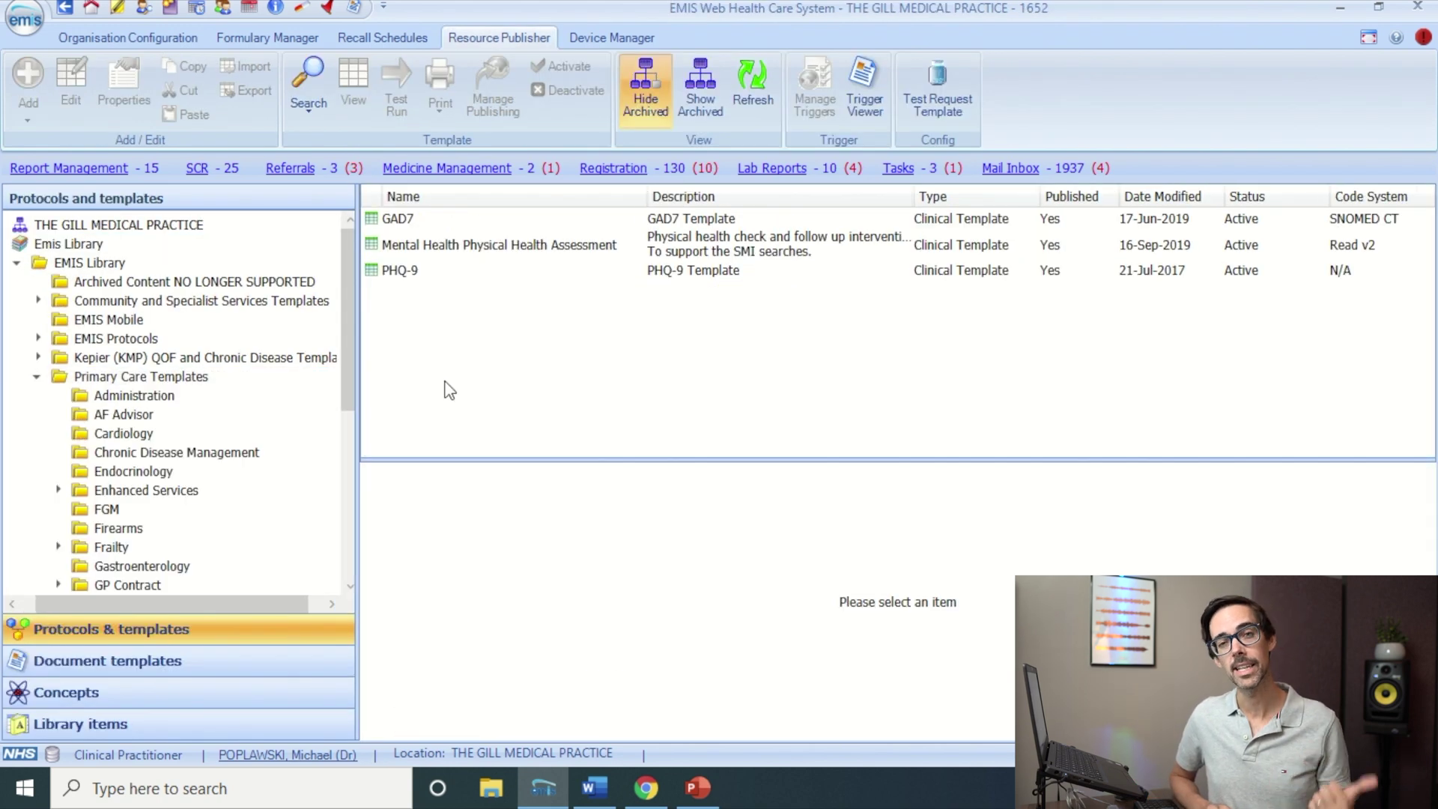
click(400, 271)
drag(347, 321, 349, 494)
click(177, 487)
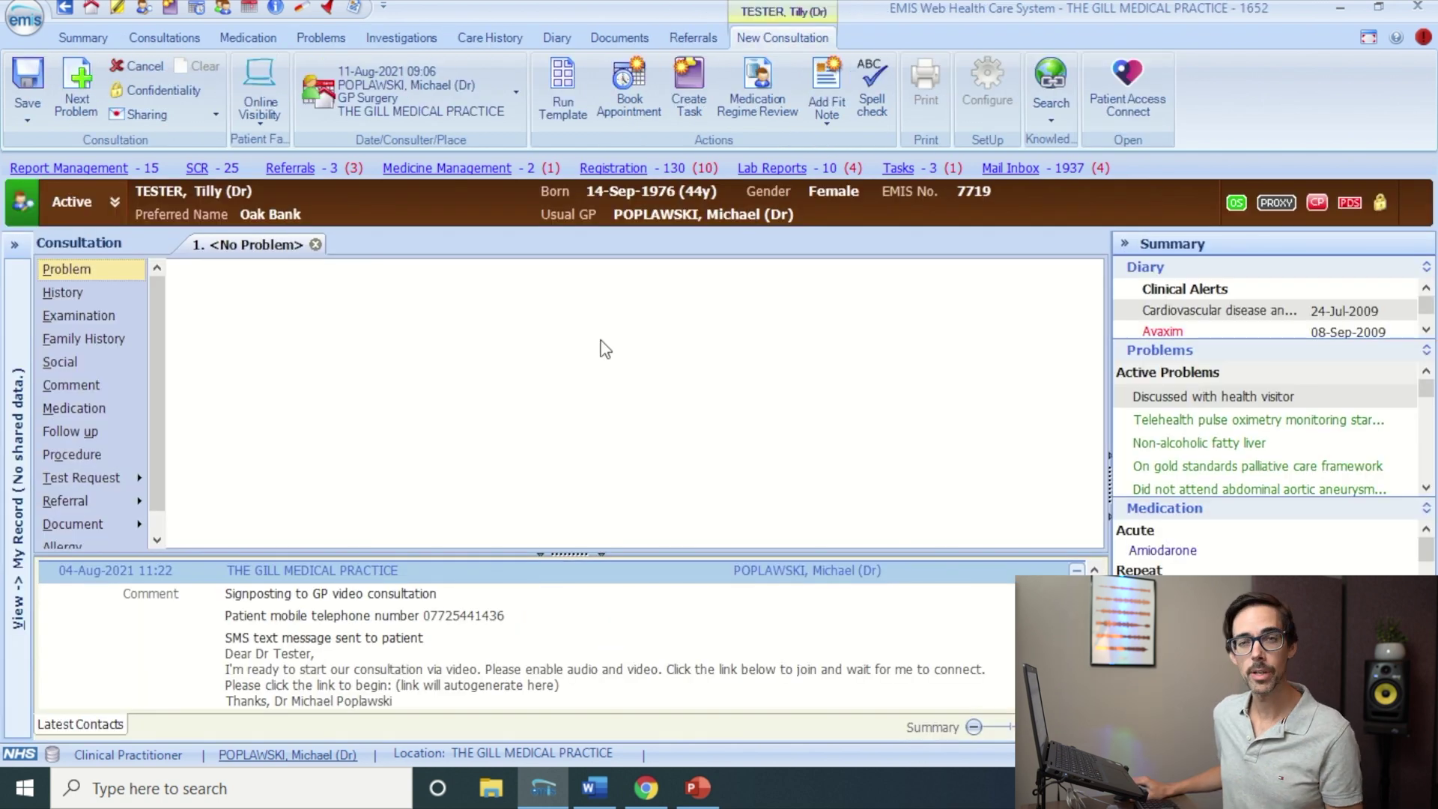
- Run the recently used QRISK2 template and calculate its score, which reports existing CVD
click(568, 83)
double_click(314, 246)
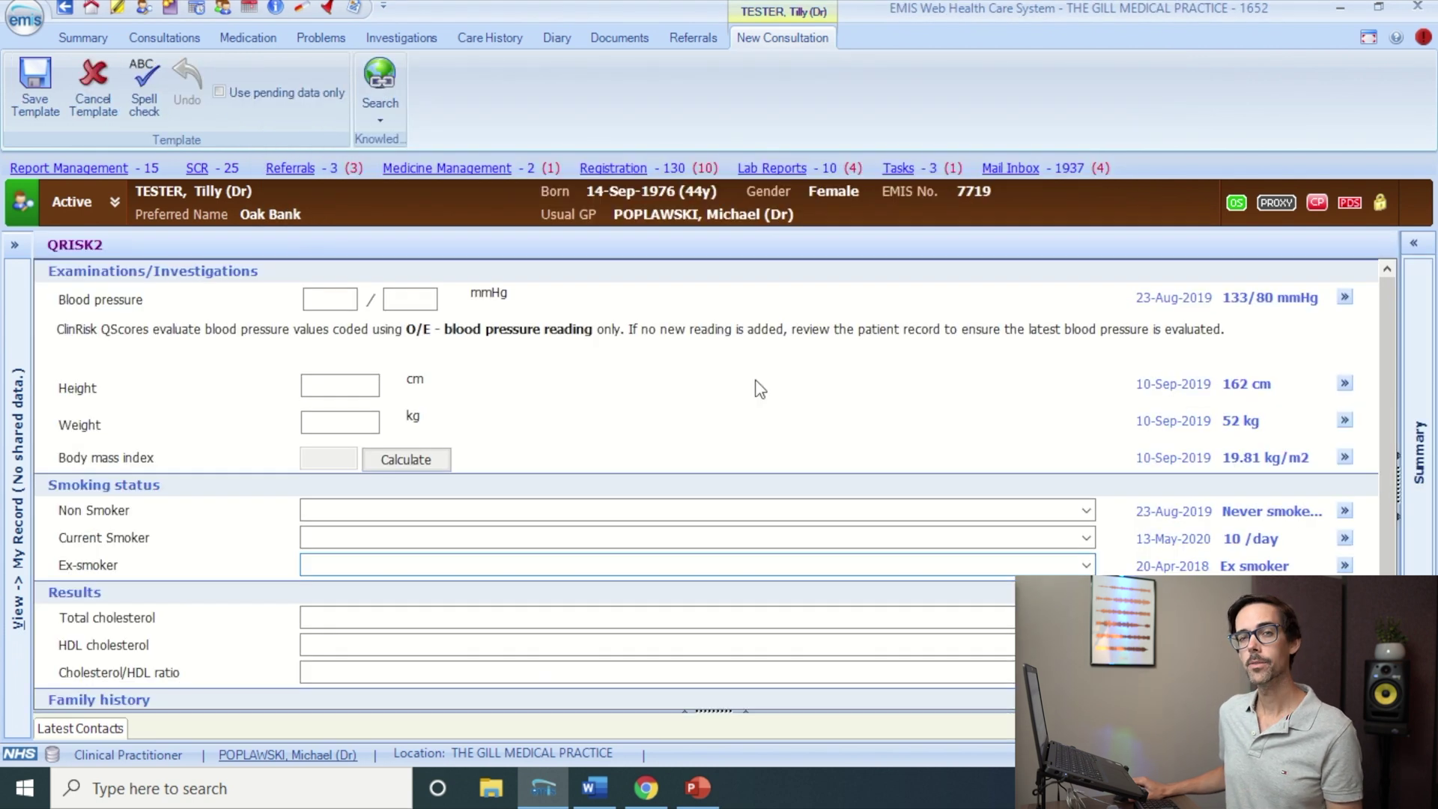
scroll(1382, 433, down, 1)
scroll(1382, 433, down, 1)
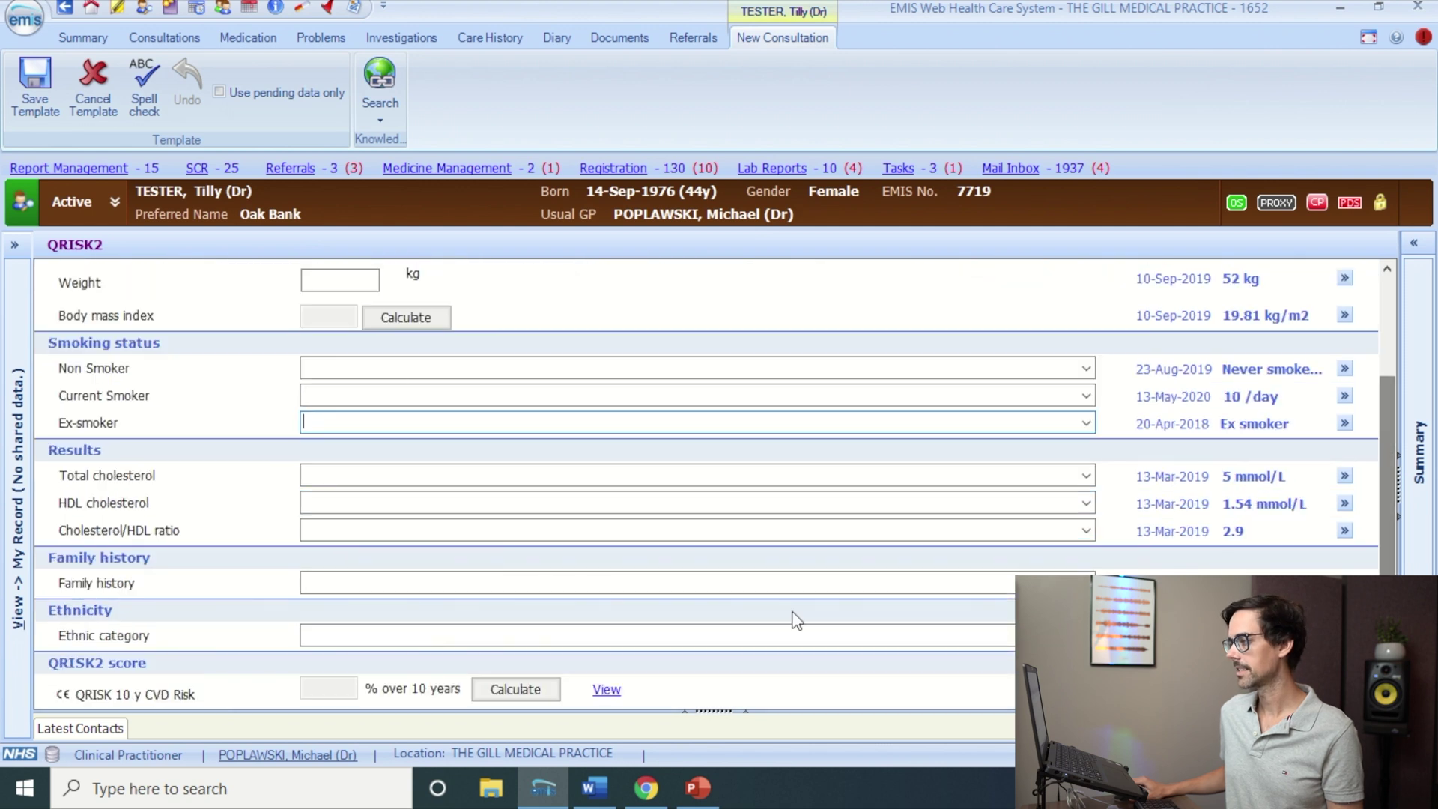
click(524, 686)
scroll(1389, 570, down, 1)
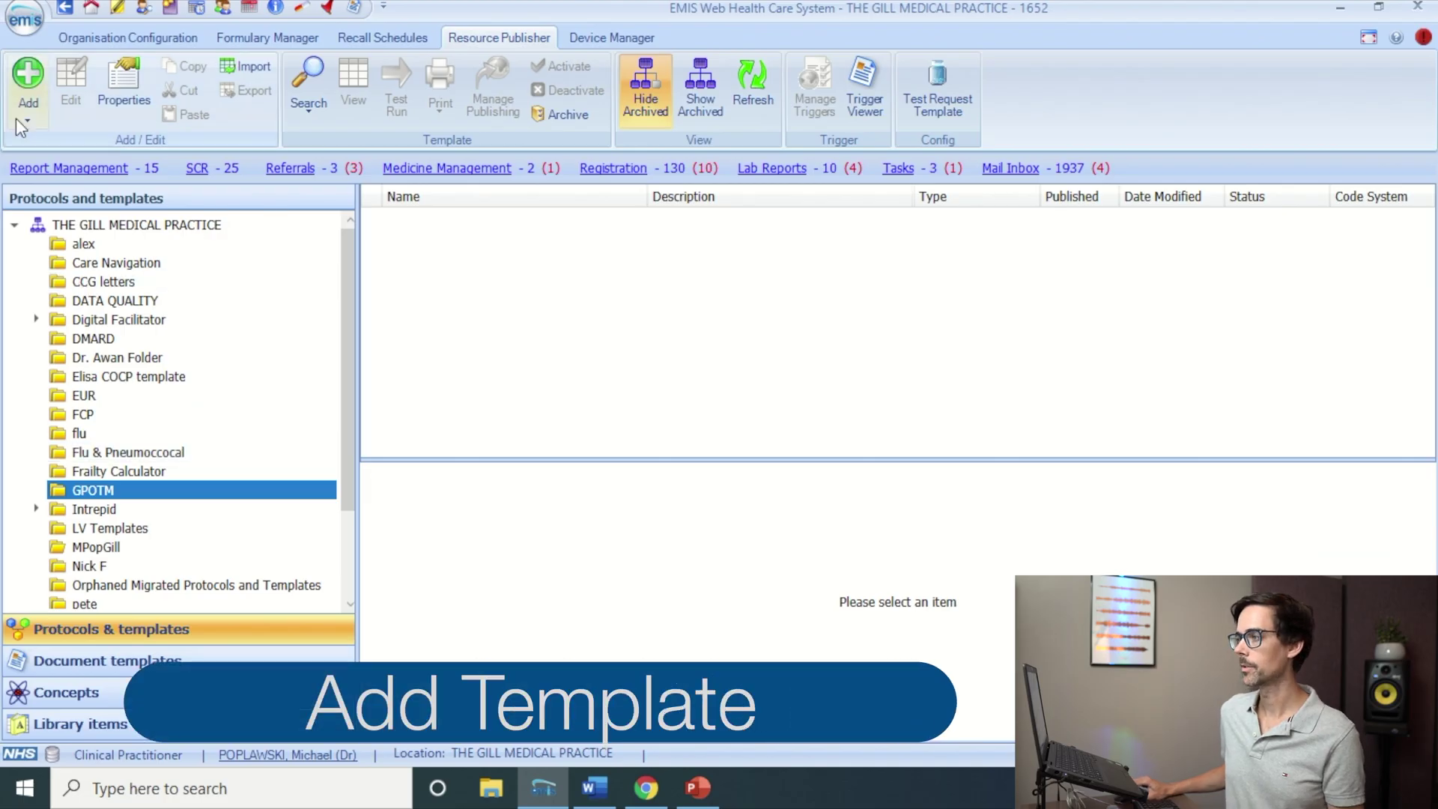
- Start a blank template and place a clinical code item in its first section
click(23, 113)
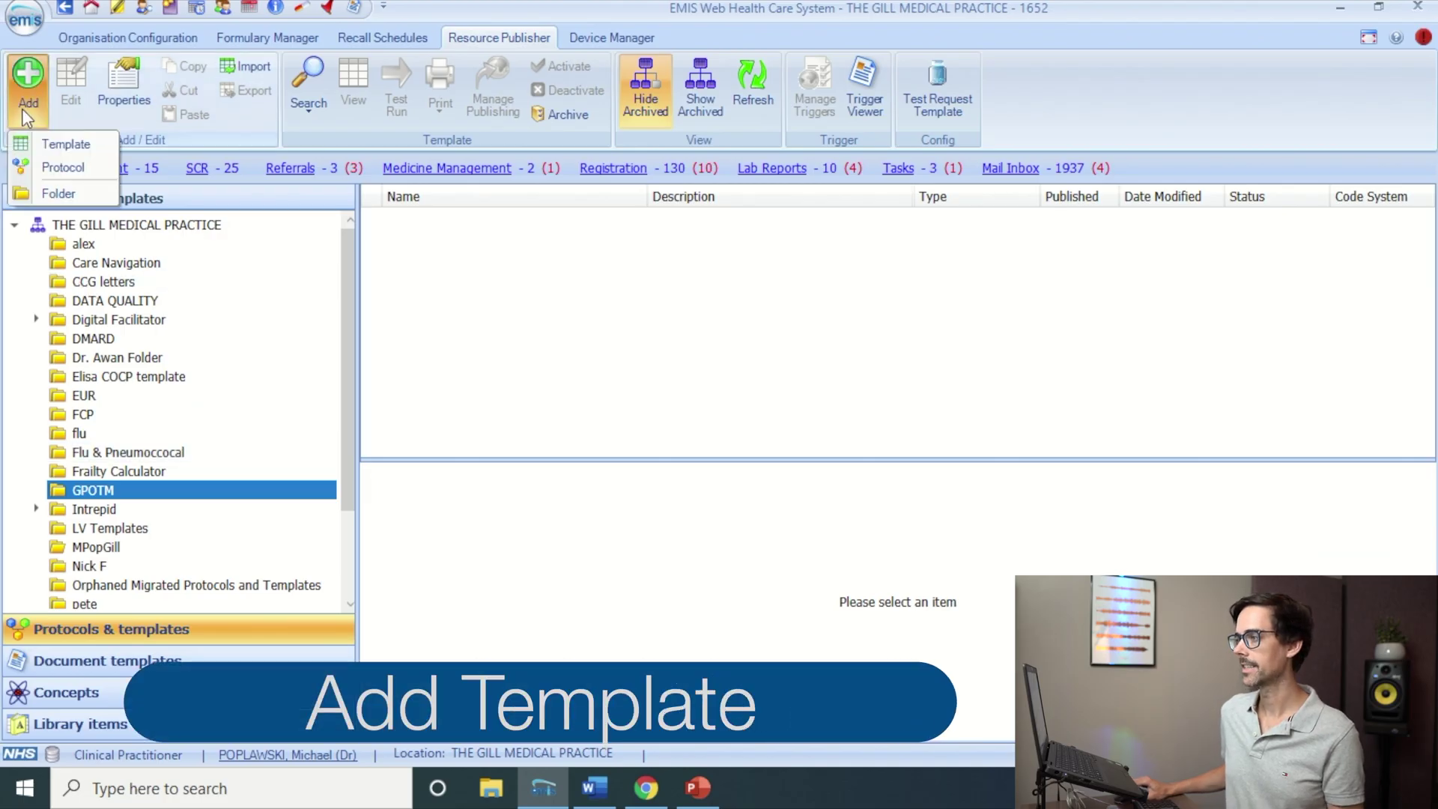
click(45, 143)
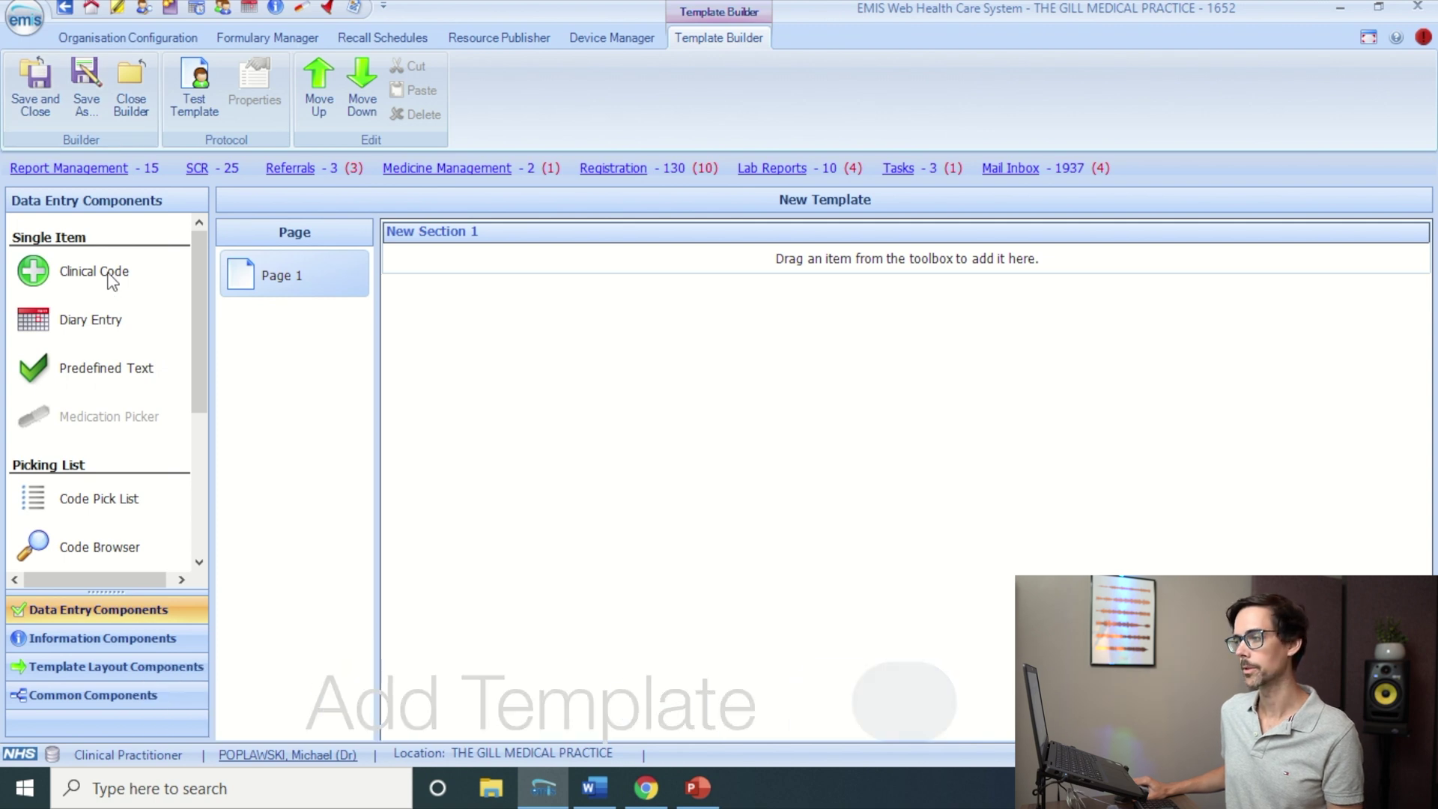
drag(109, 276, 713, 262)
- Set the code to Liver function tests abnormal, filed under the Problem section
click(908, 241)
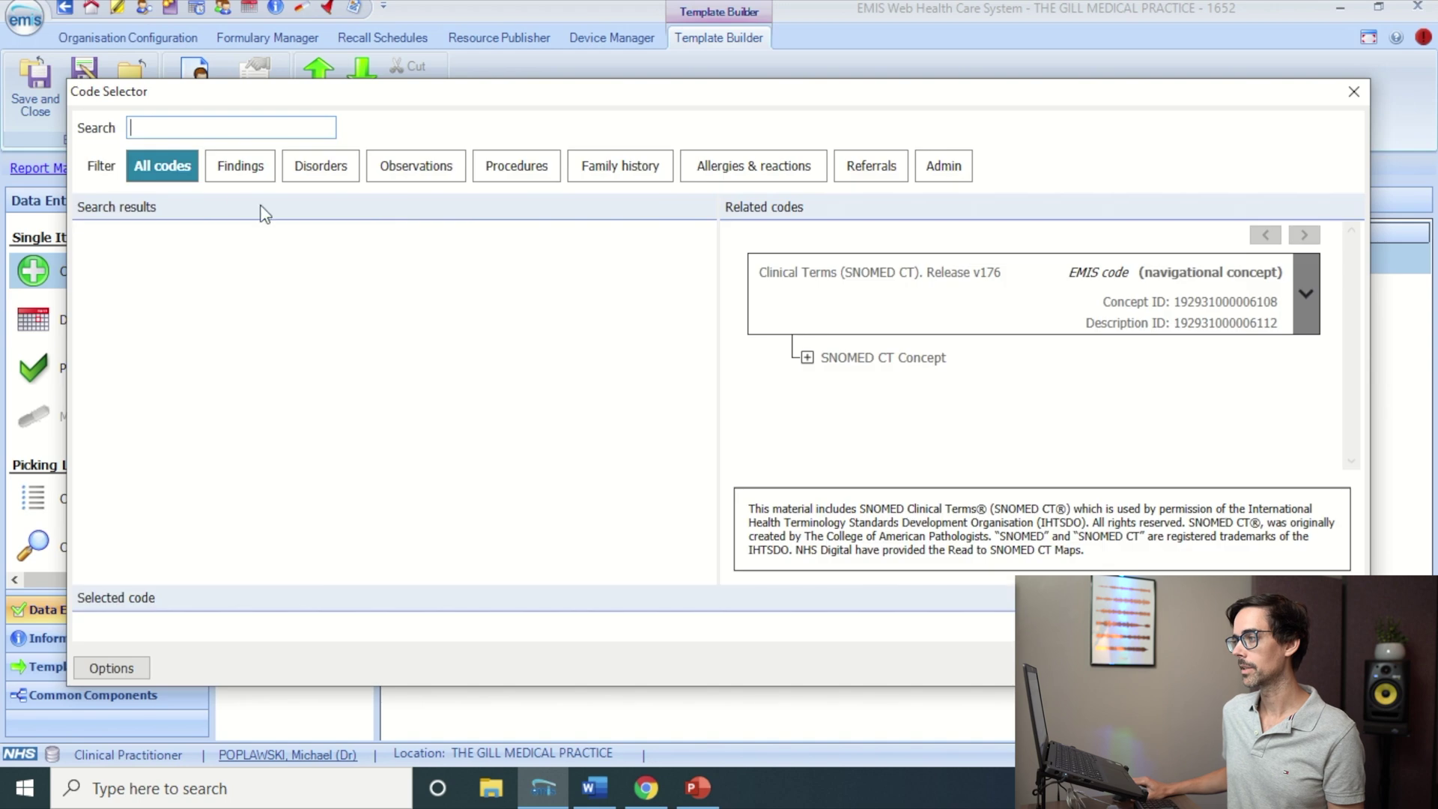
text(liver function)
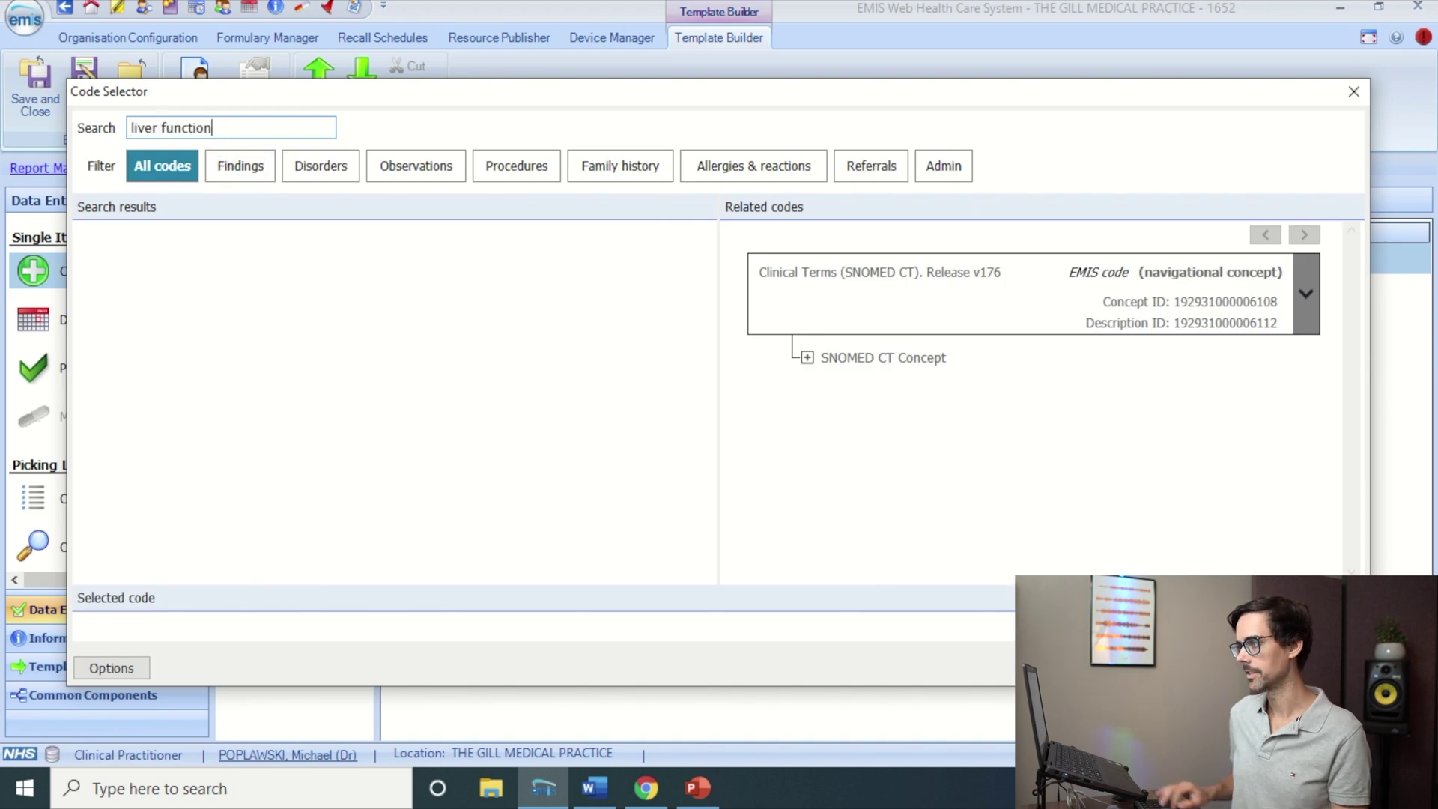
double_click(216, 357)
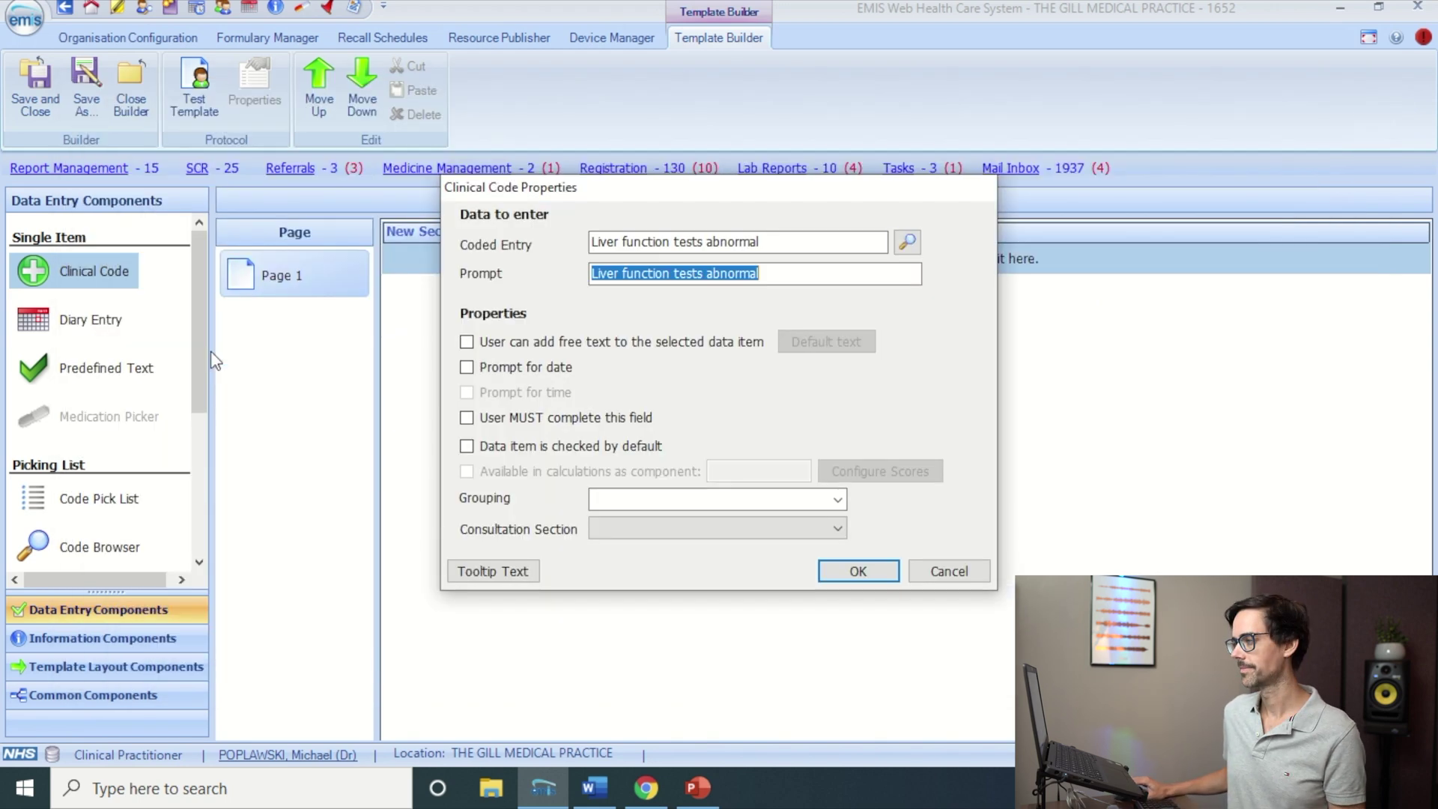
click(835, 528)
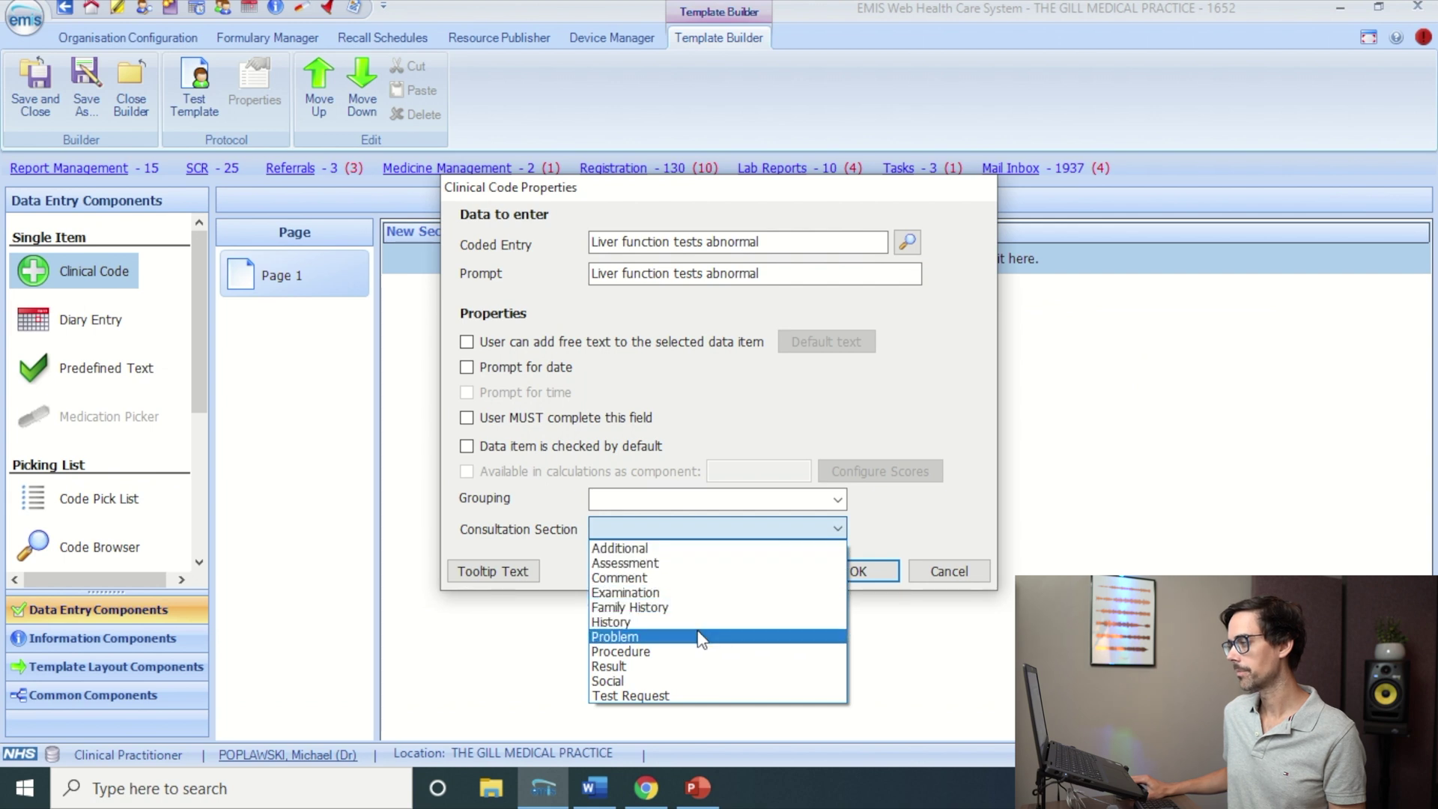
click(704, 637)
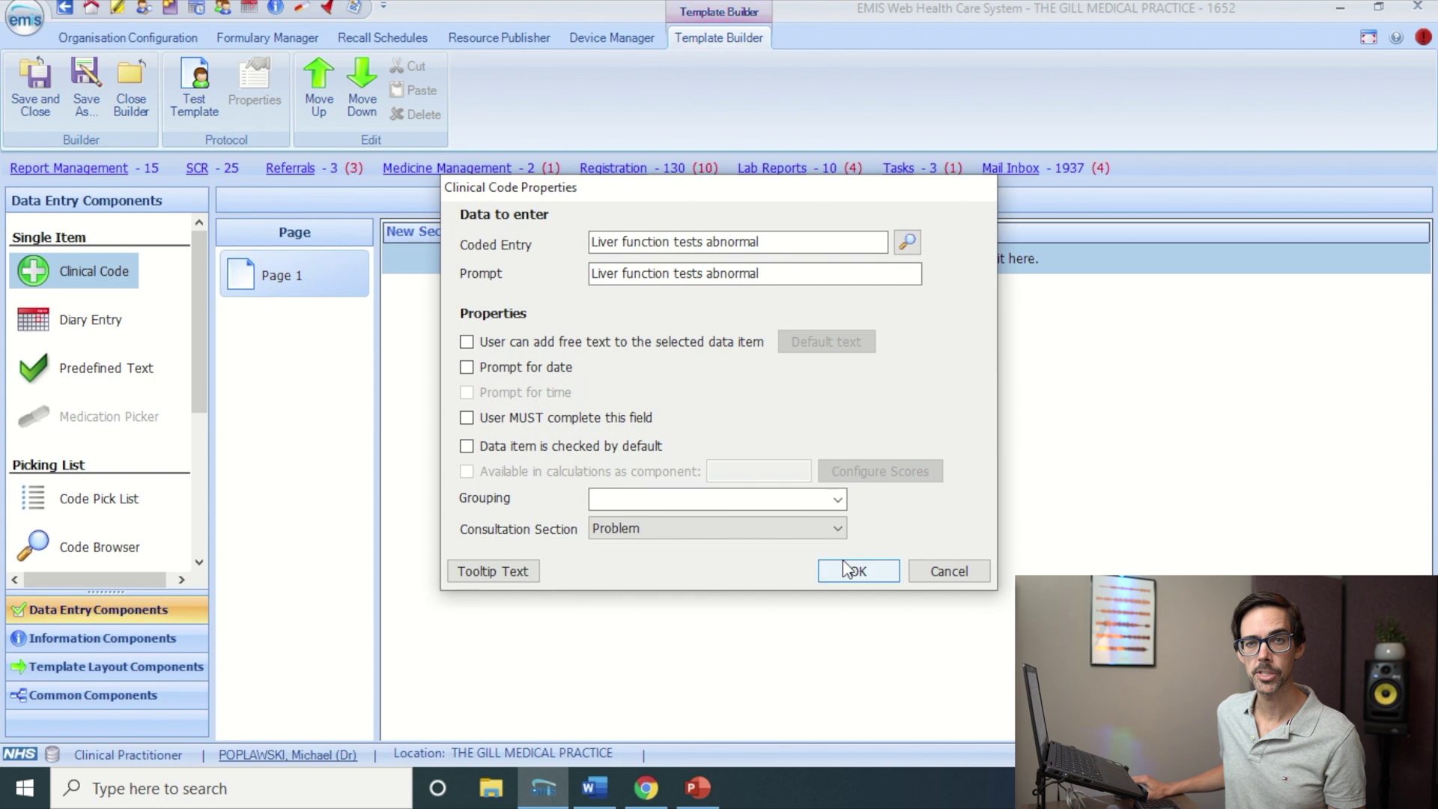
click(846, 569)
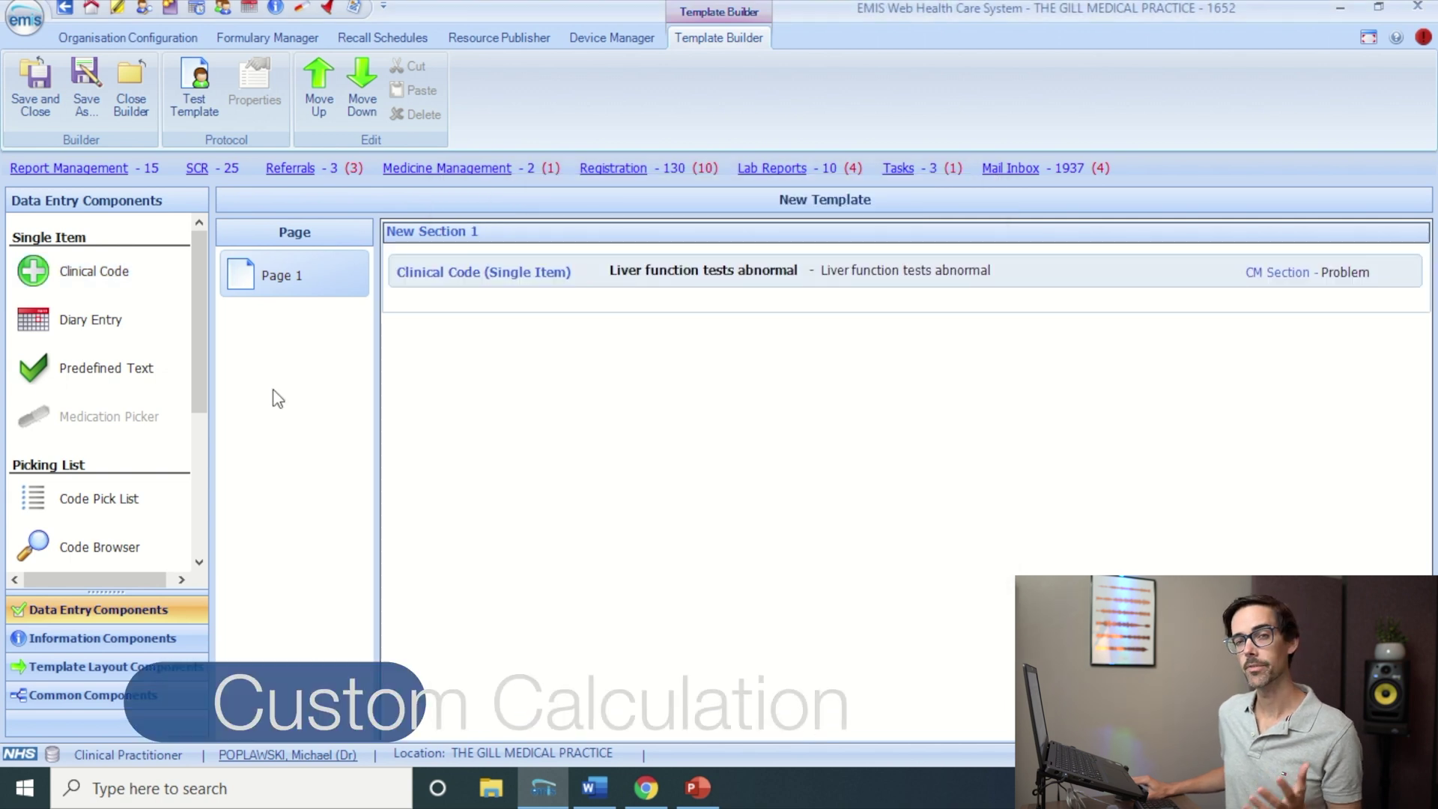
- Drag a Custom Calculation from Common Components into the template section
click(105, 693)
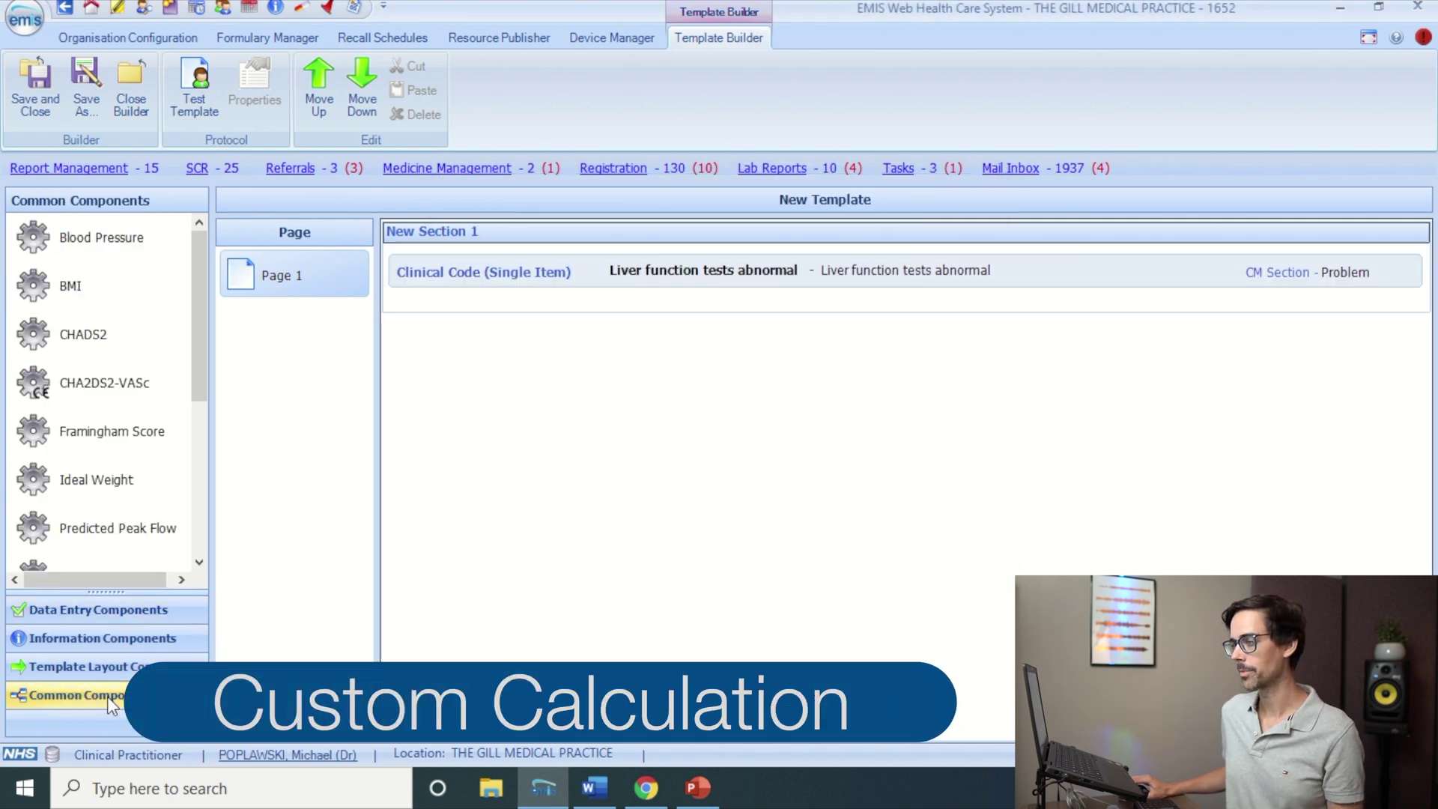
drag(201, 369, 554, 313)
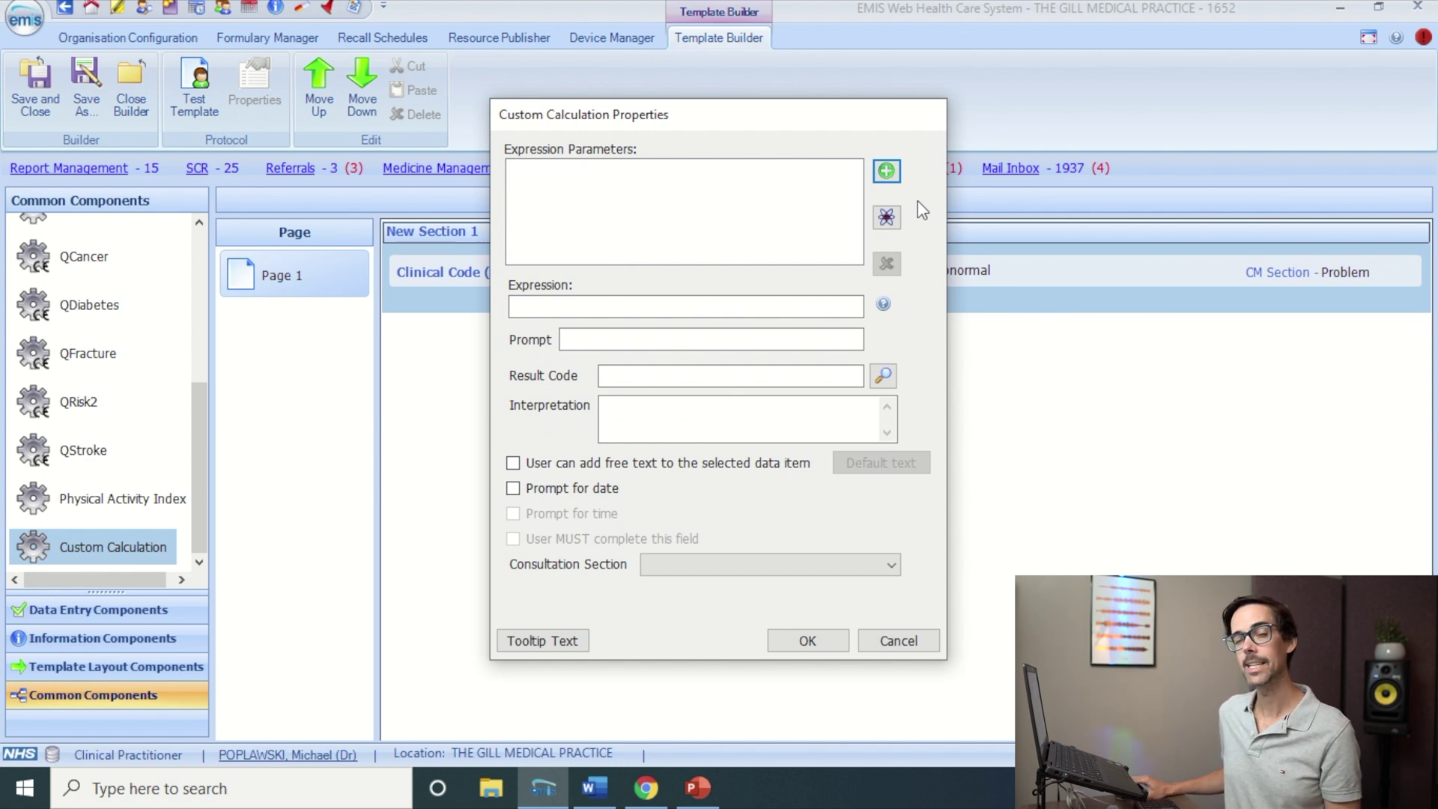
- Add the Registration details Age concept as an expression parameter named Age
click(888, 217)
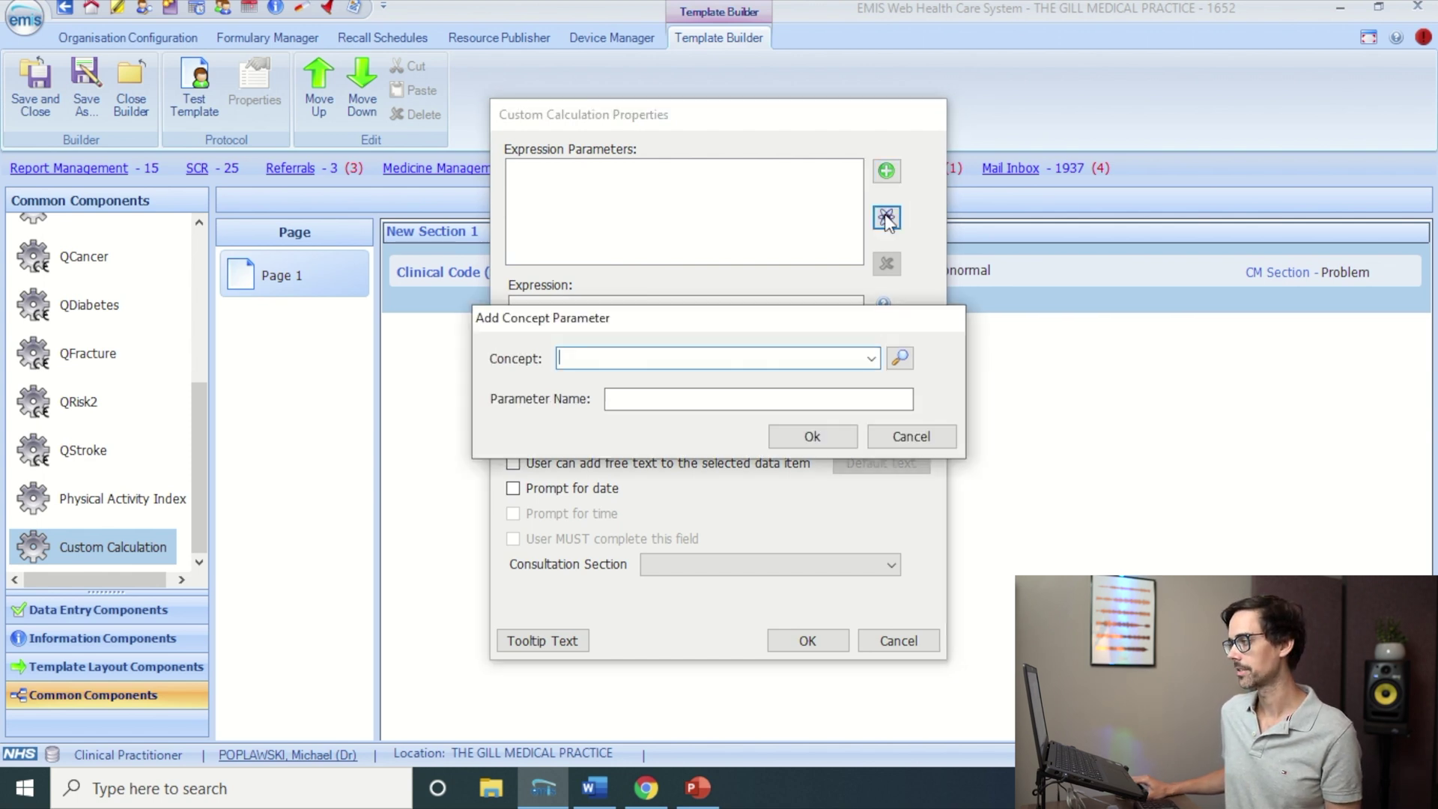
click(901, 358)
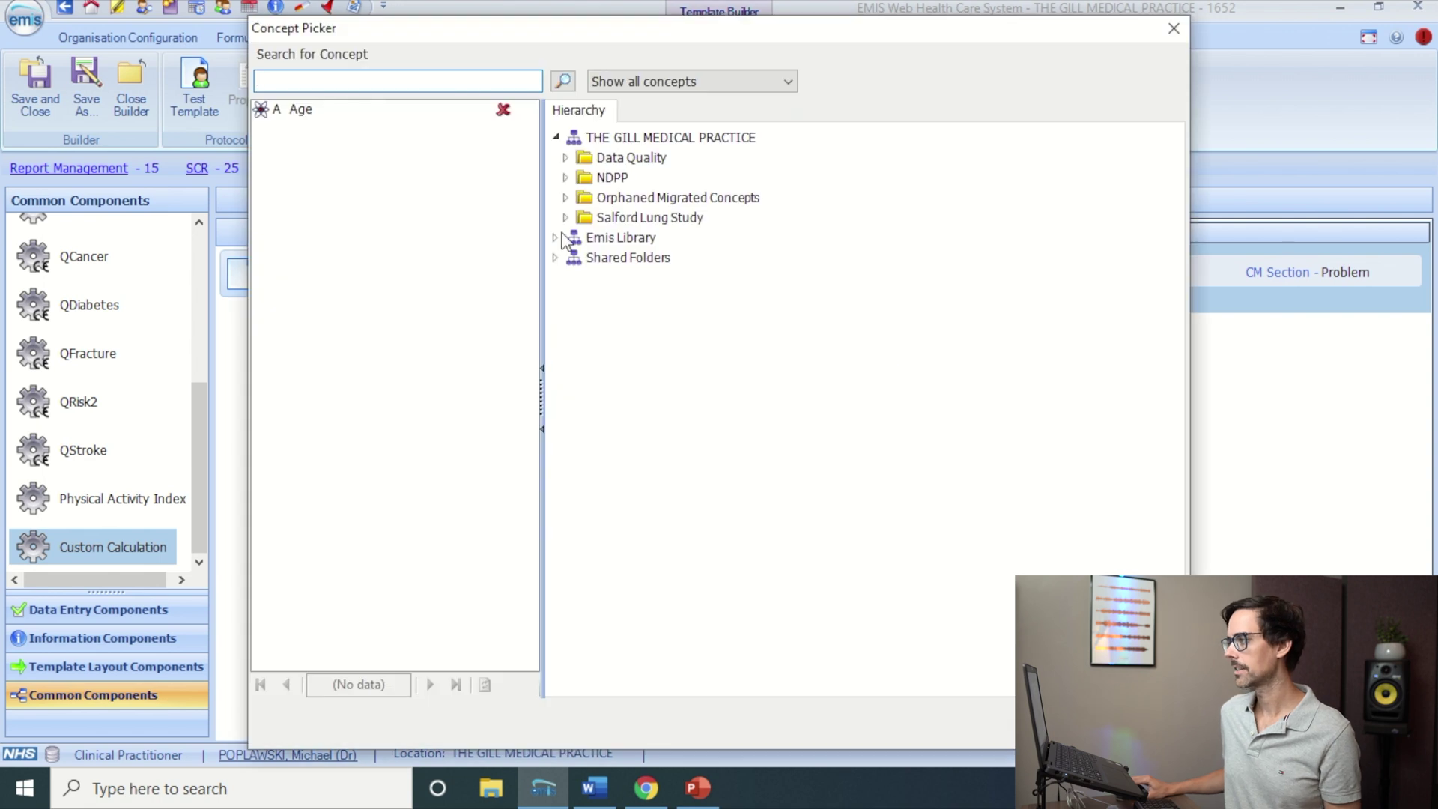
double_click(608, 175)
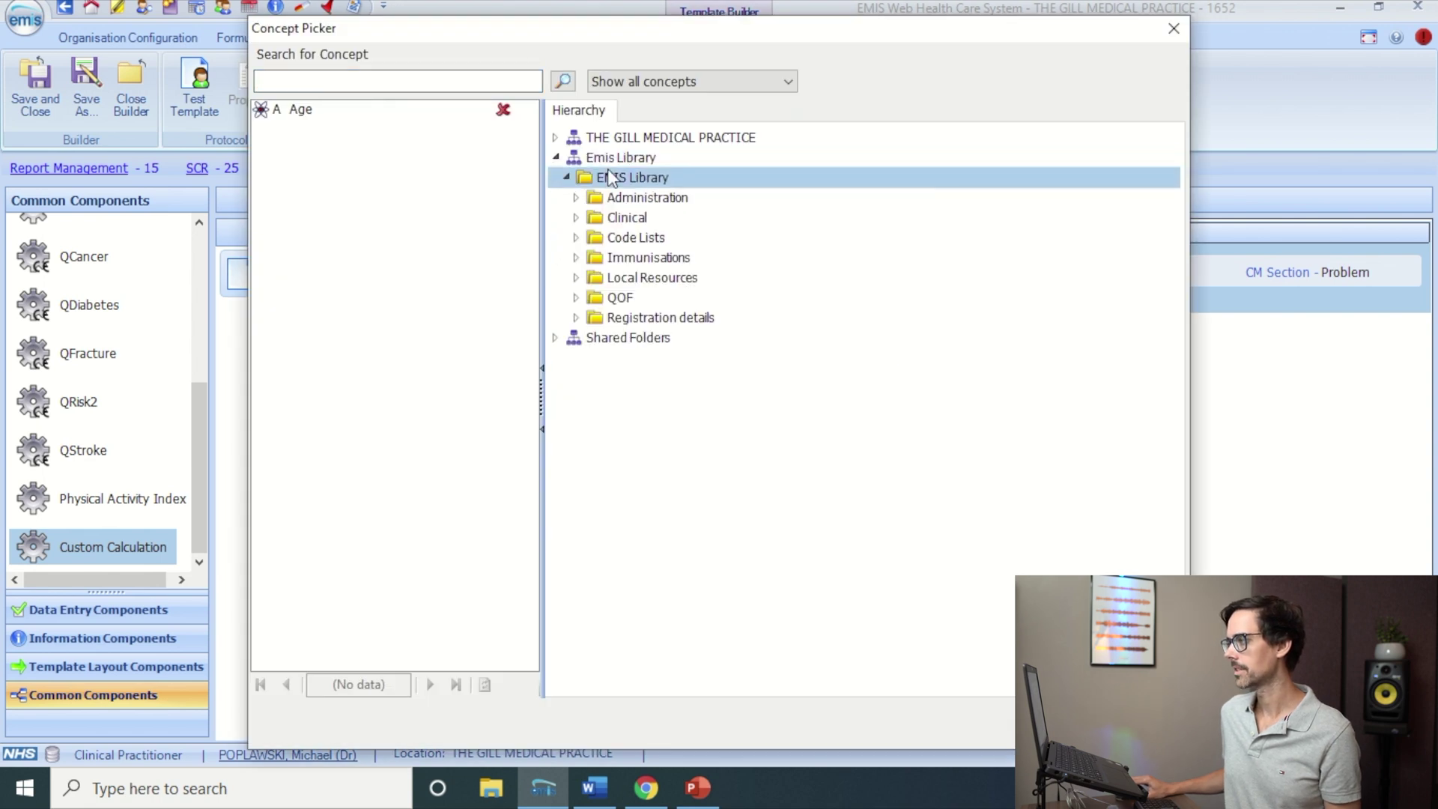
double_click(627, 317)
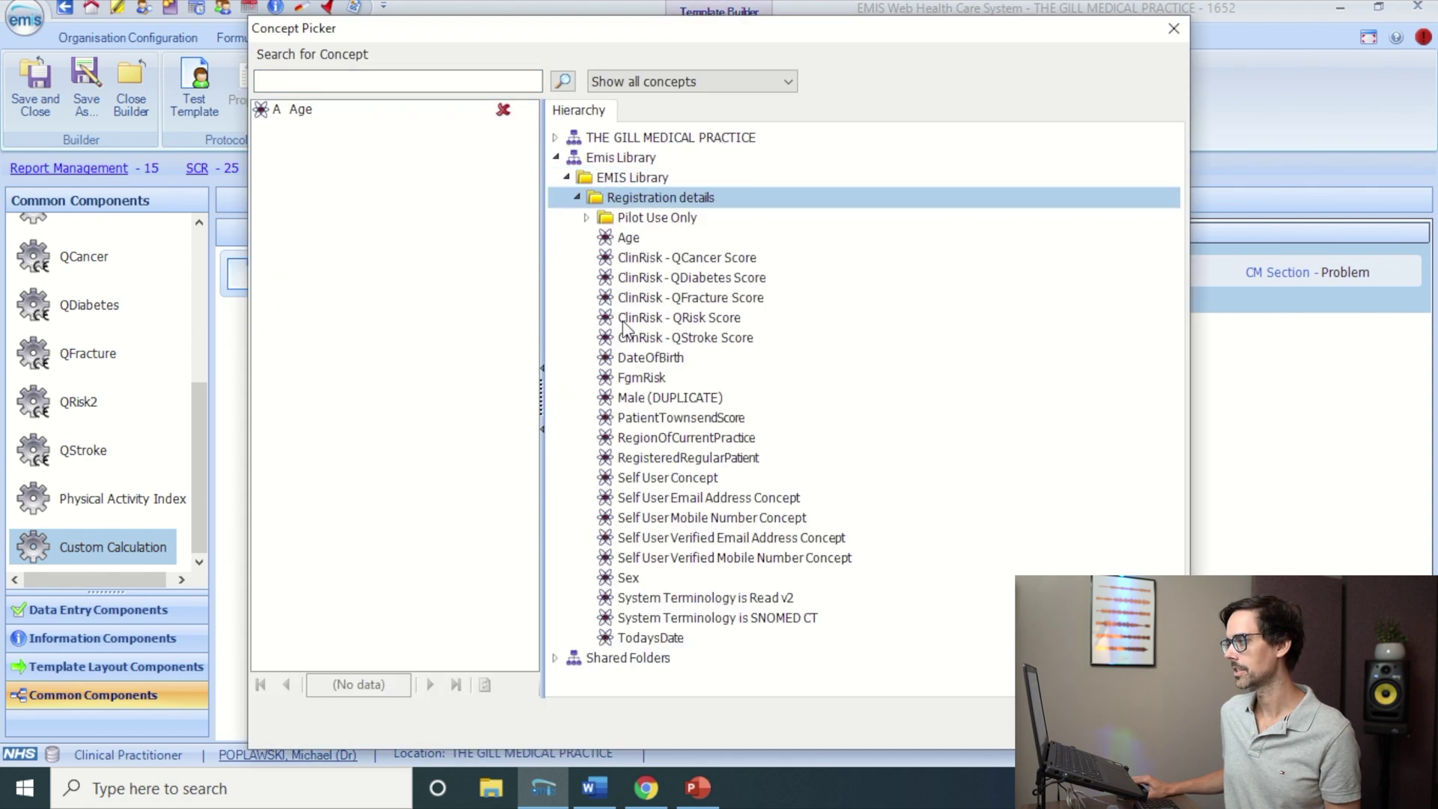
double_click(629, 239)
click(642, 395)
text(Age)
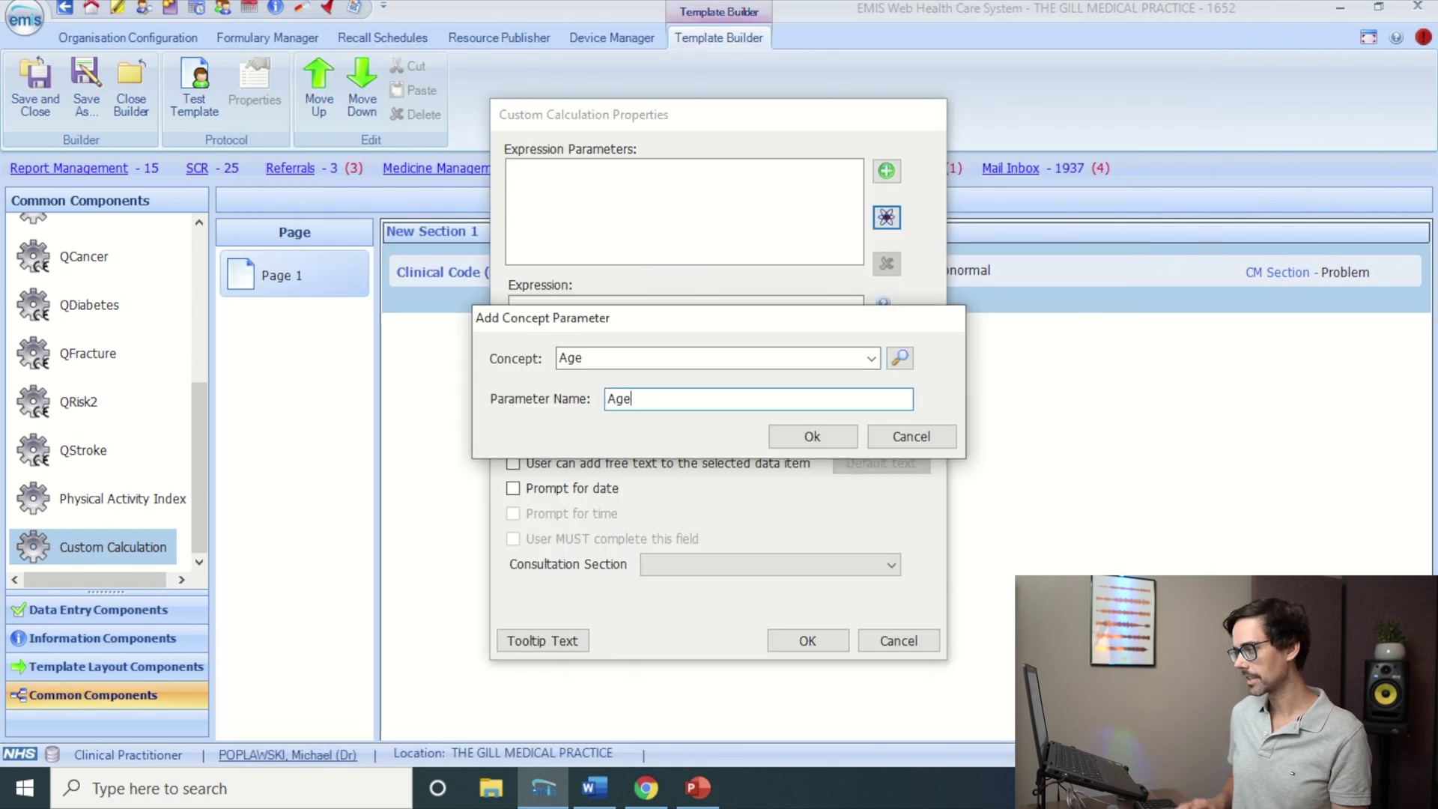
click(807, 440)
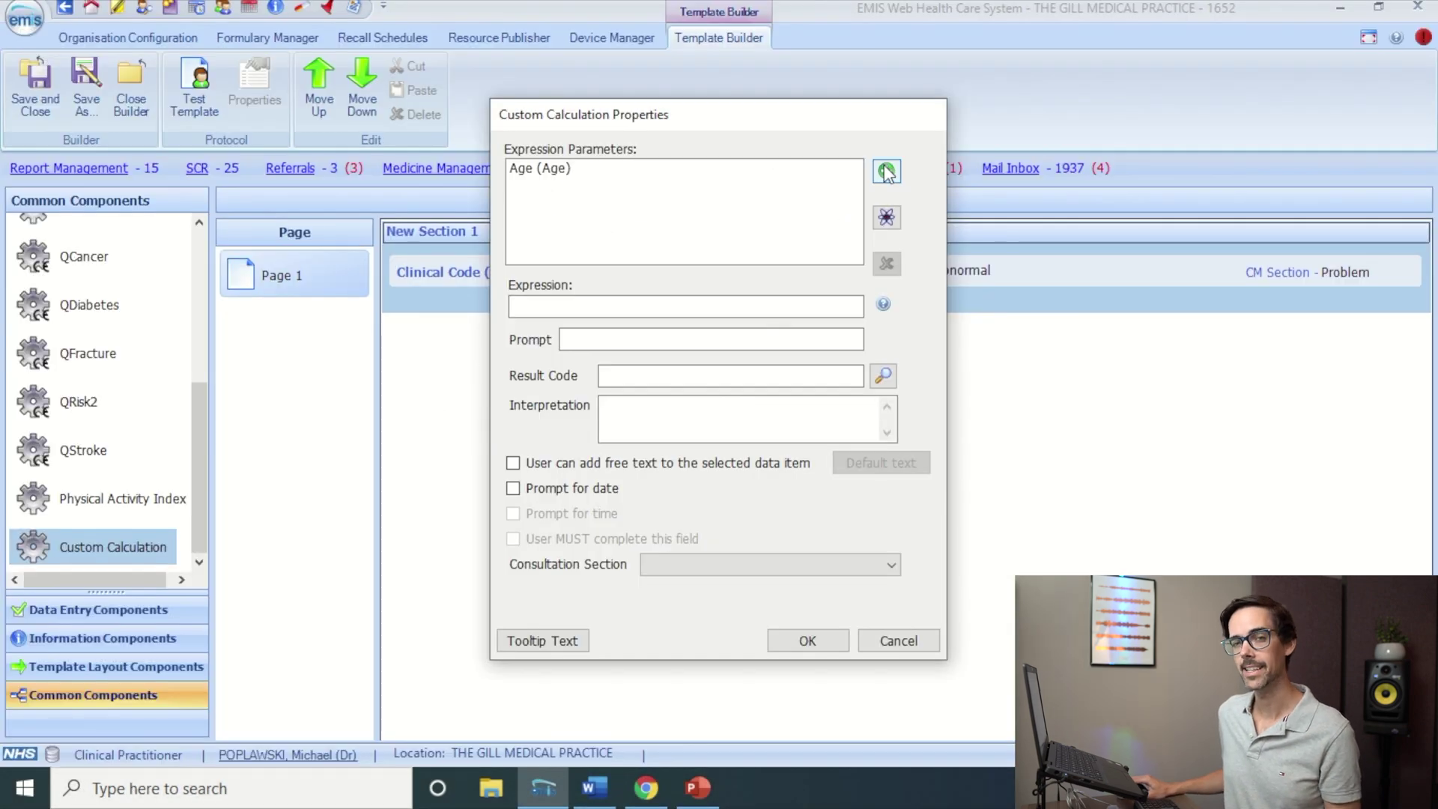
click(886, 173)
- Add Plasma aspartate transaminase level as a parameter named Ast
click(899, 360)
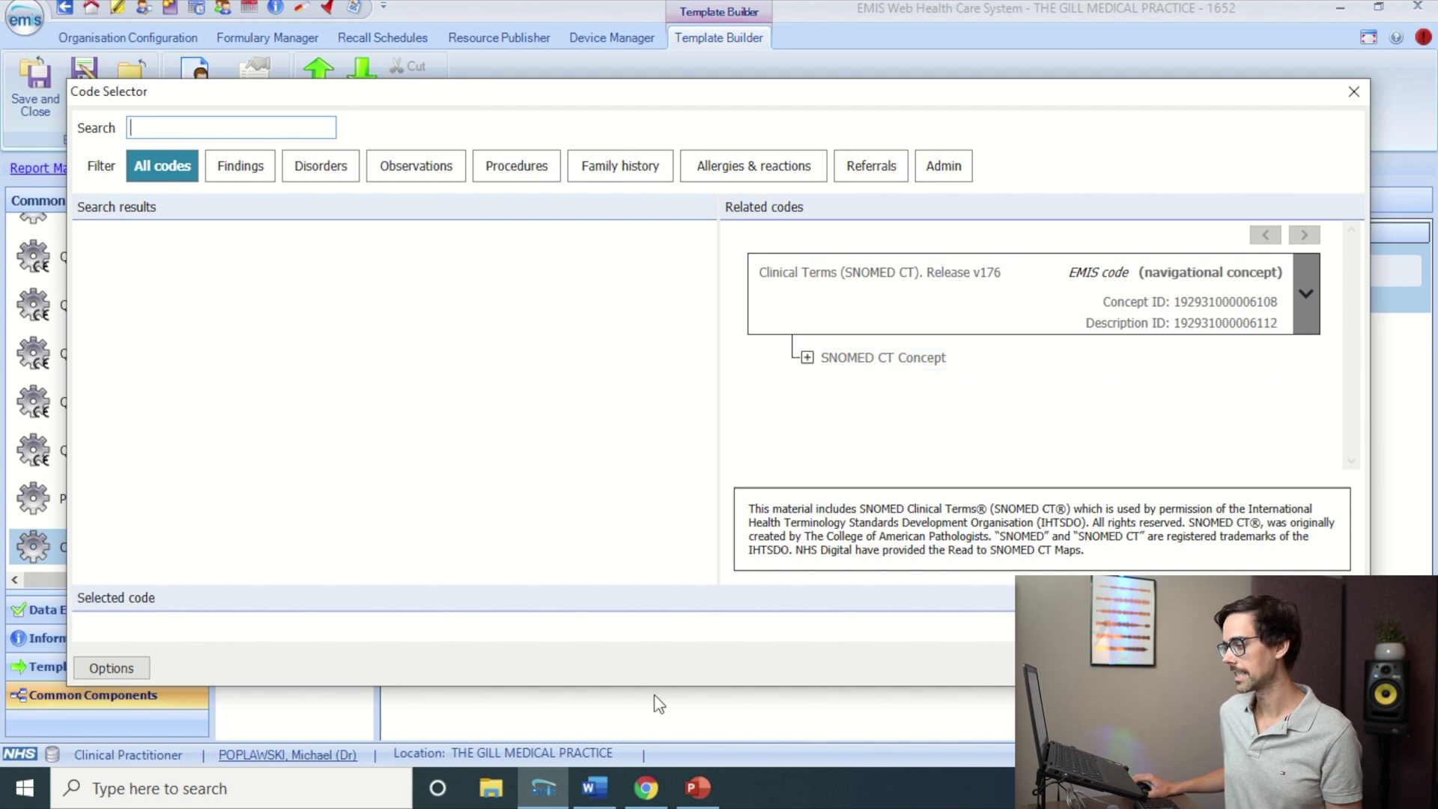
key(ctrl+v)
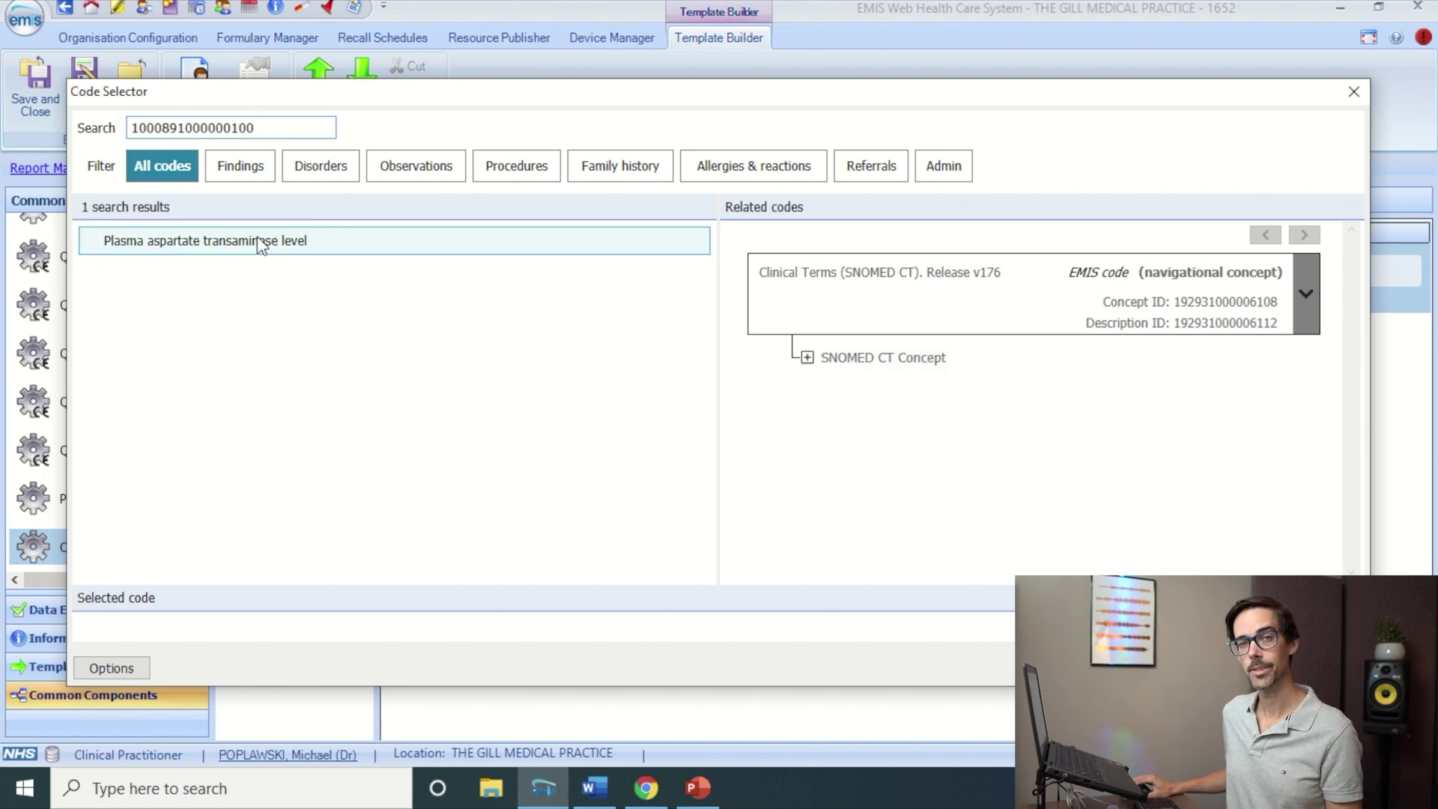
double_click(257, 240)
key(Tab)
text(Ast)
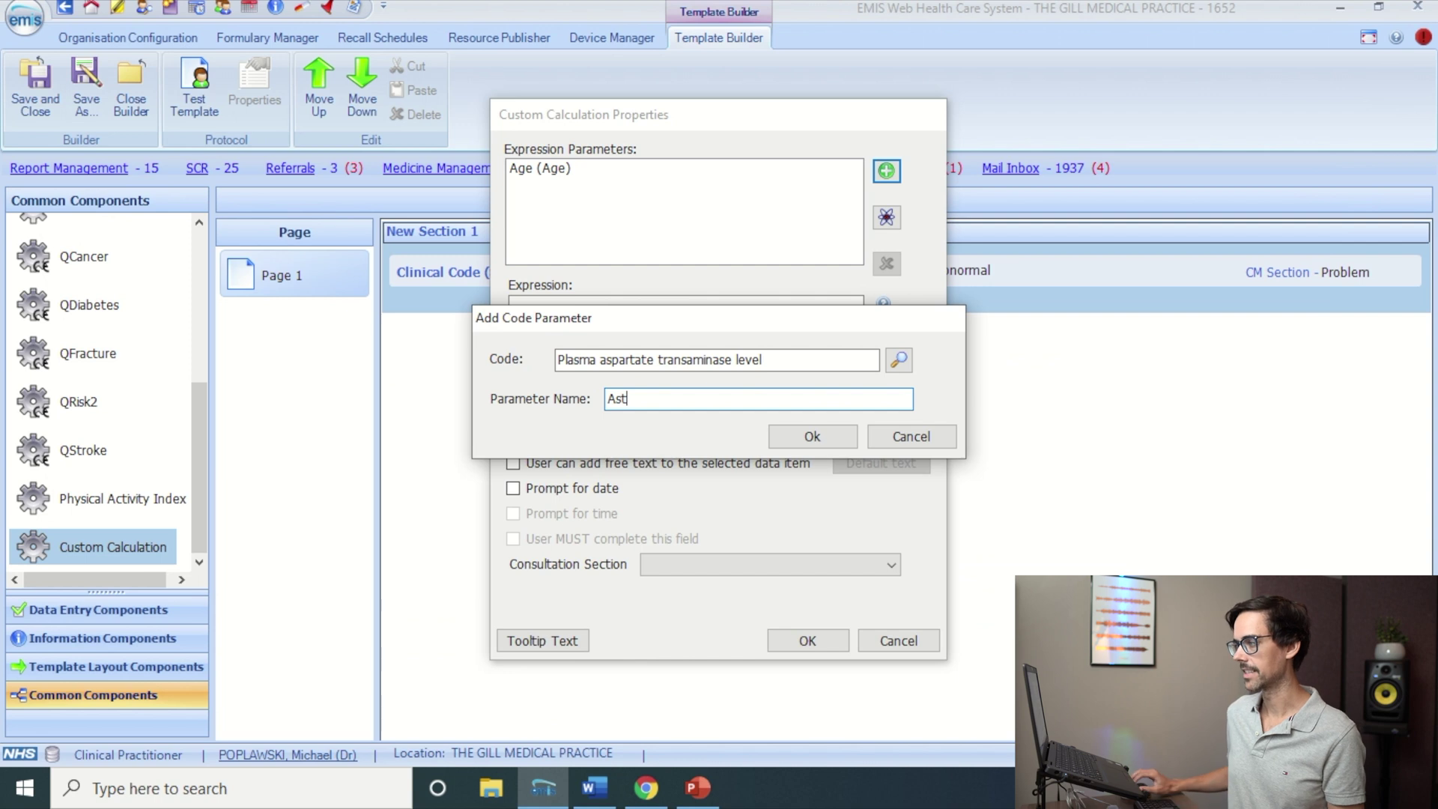
click(823, 439)
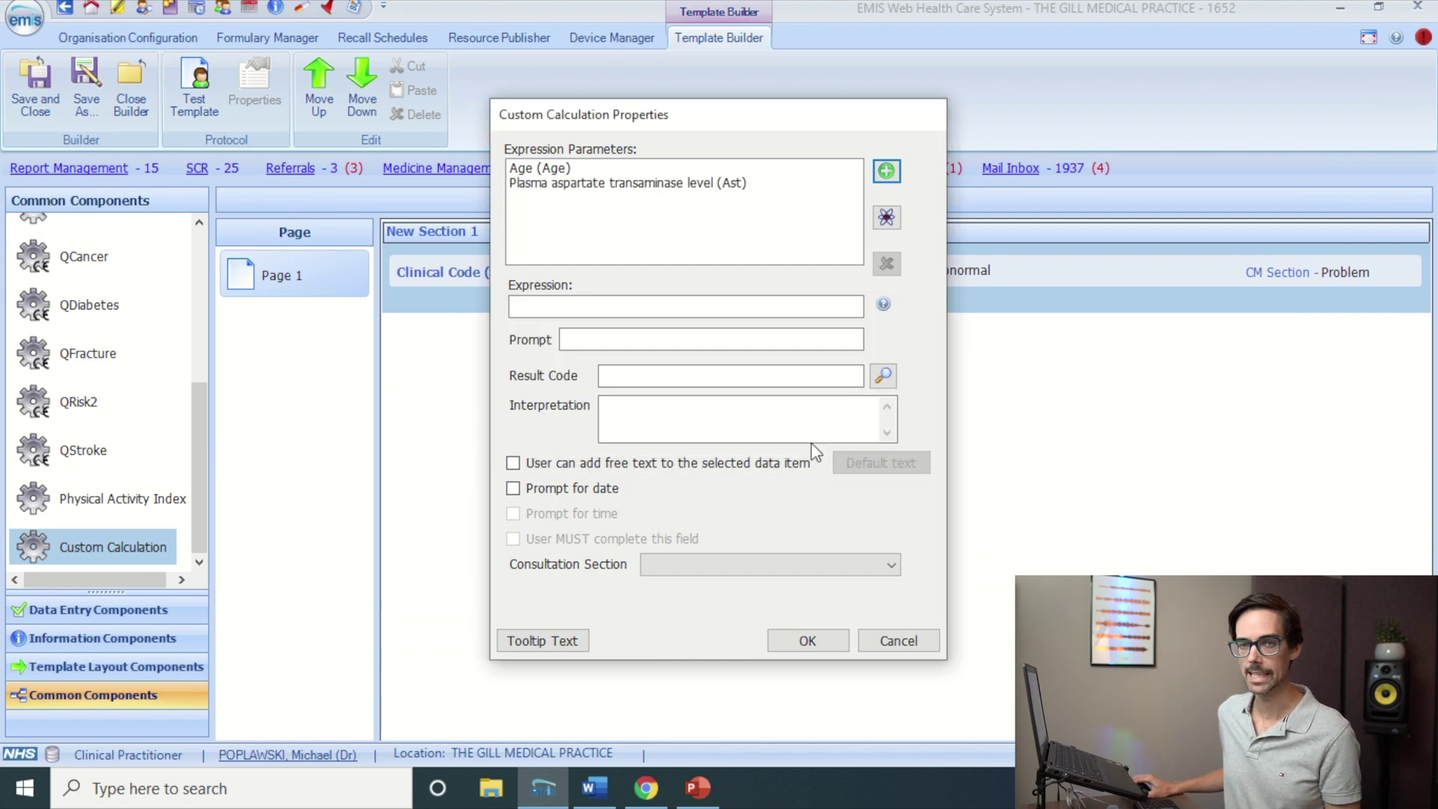
- Add Platelet count as a parameter named Platelets
click(886, 170)
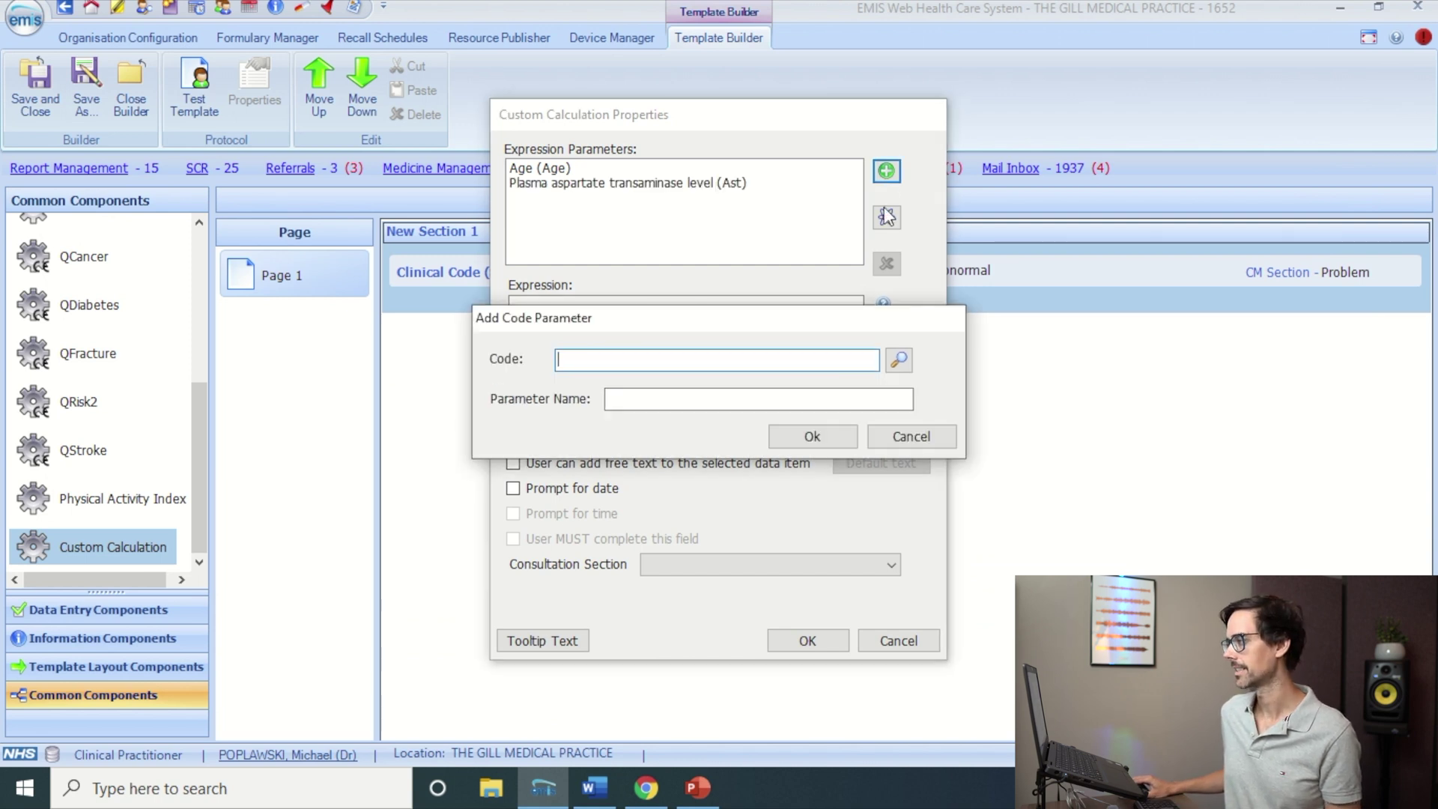
click(897, 360)
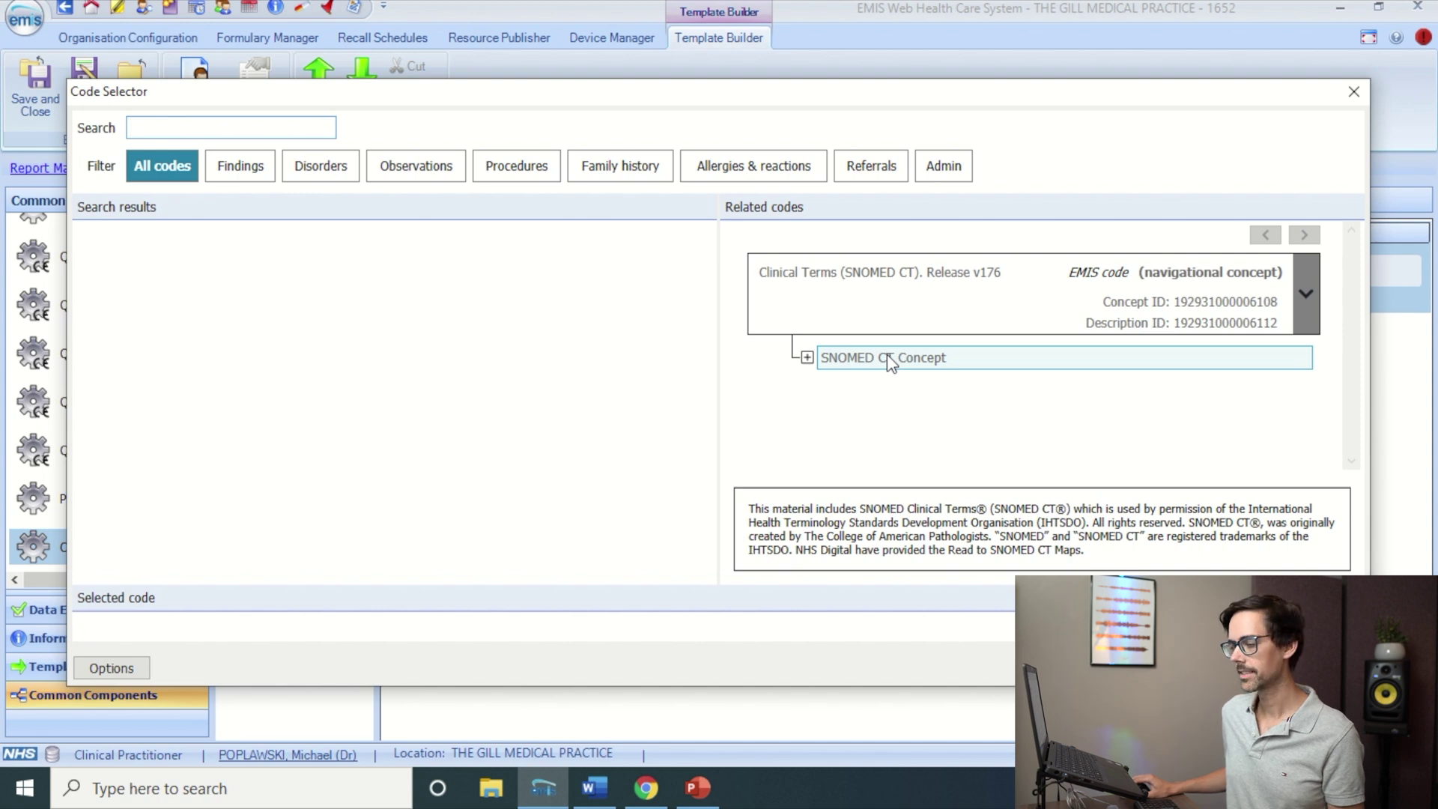
key(ctrl+v)
double_click(203, 232)
key(Tab)
text(Platelets)
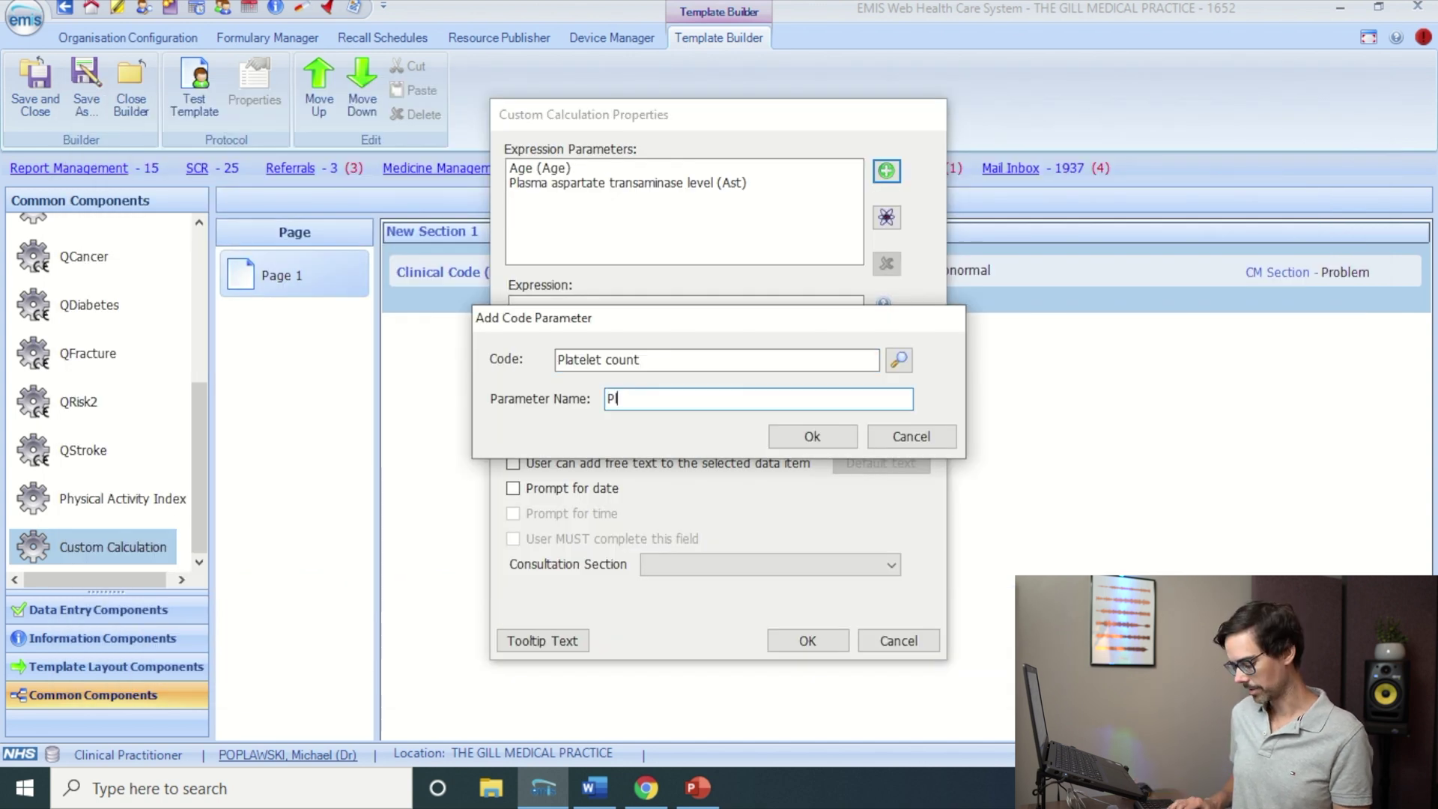
click(848, 438)
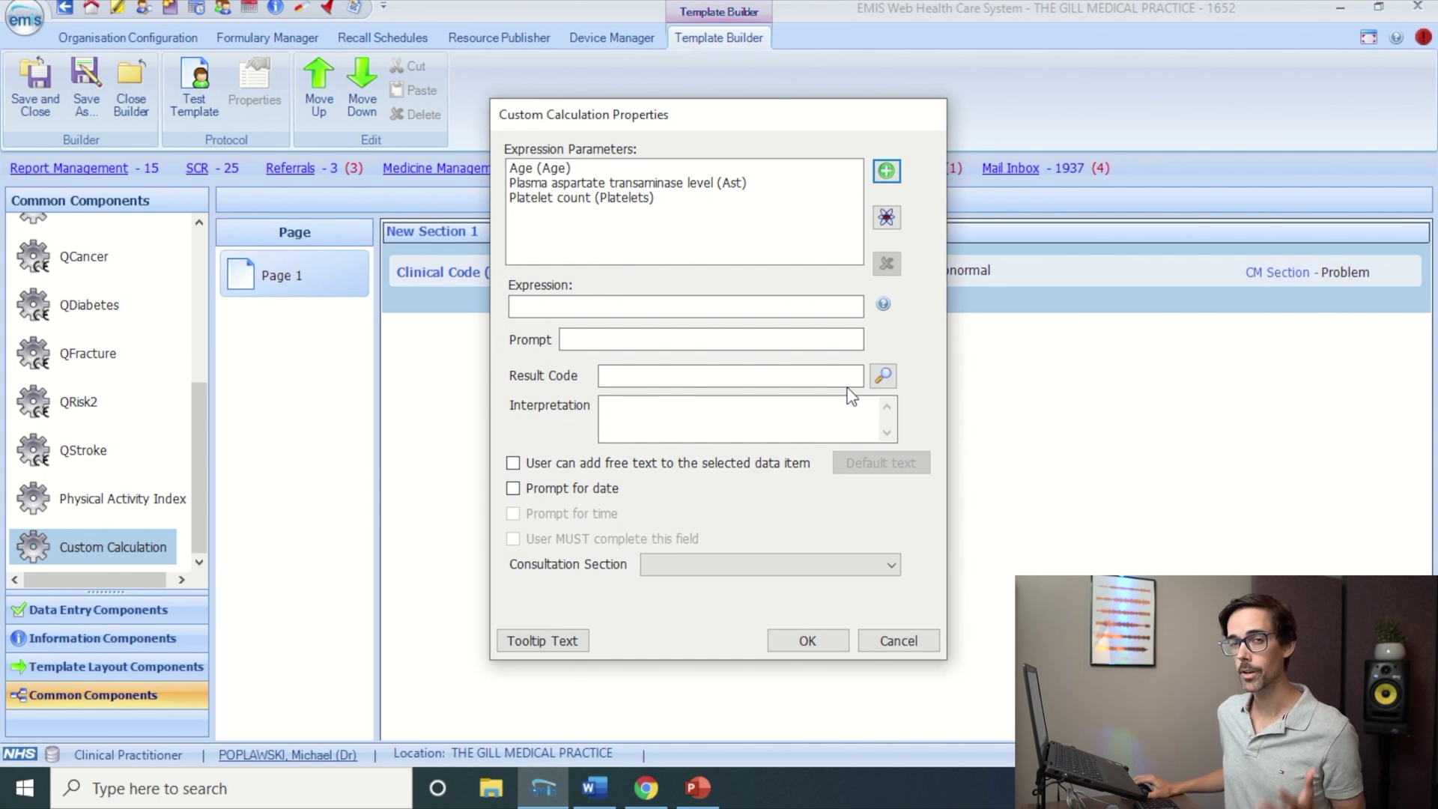
- Add Serum alanine aminotransferase level as a parameter named Alt
click(886, 170)
click(899, 359)
key(ctrl+v)
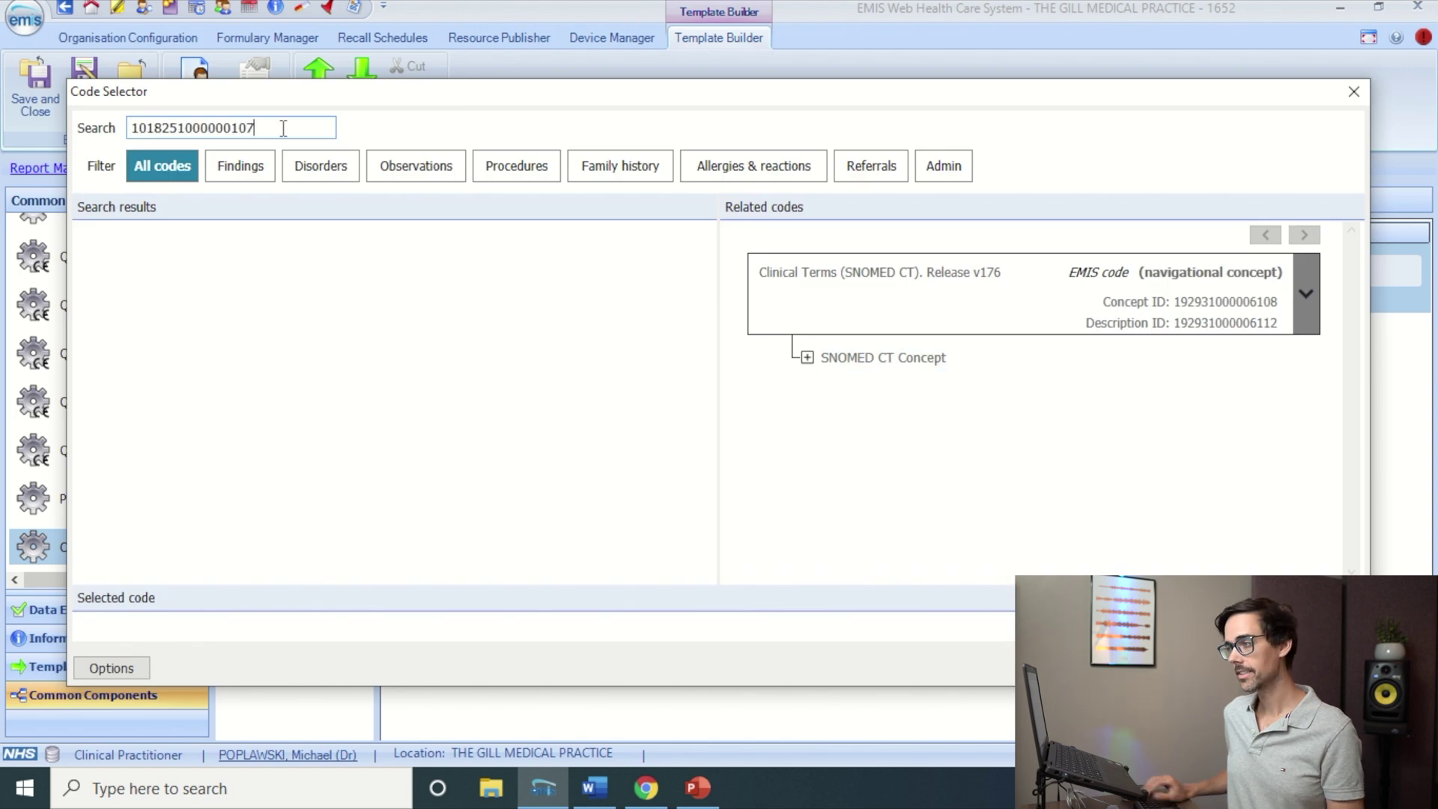
double_click(254, 268)
key(Tab)
text(Alt)
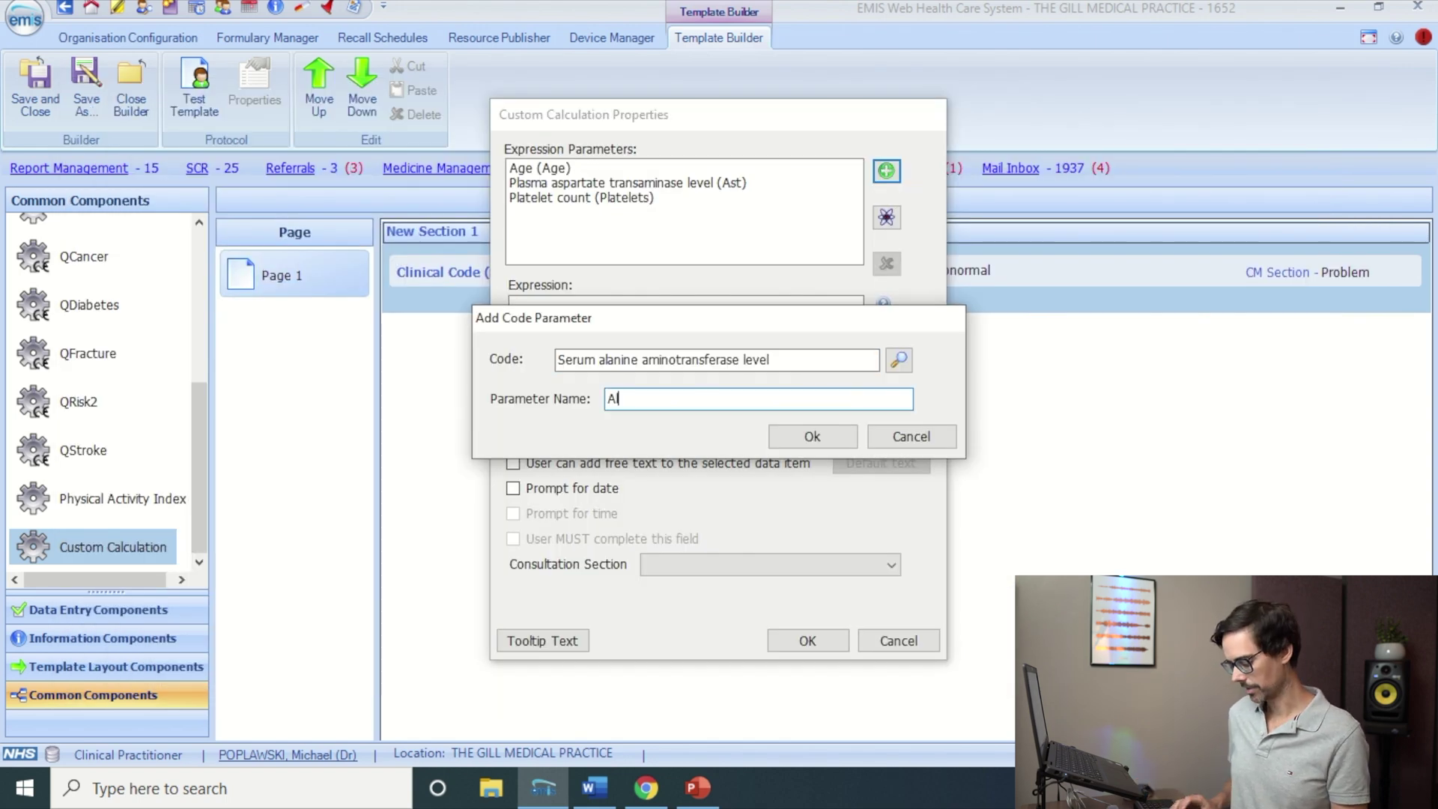
click(812, 436)
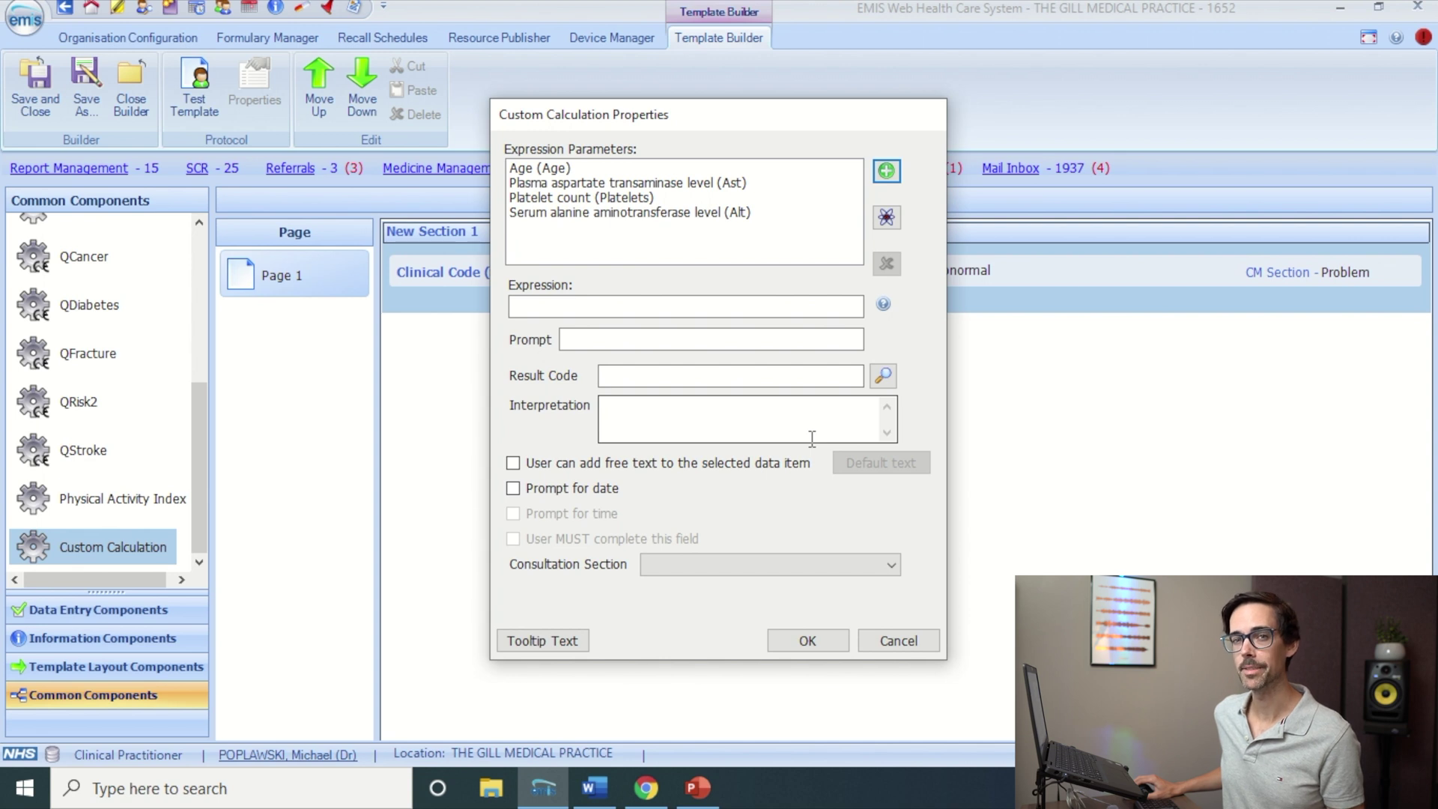
- Write the expression's numerator as ( Age*0.00273973*Ast ) and begin the denominator
click(586, 307)
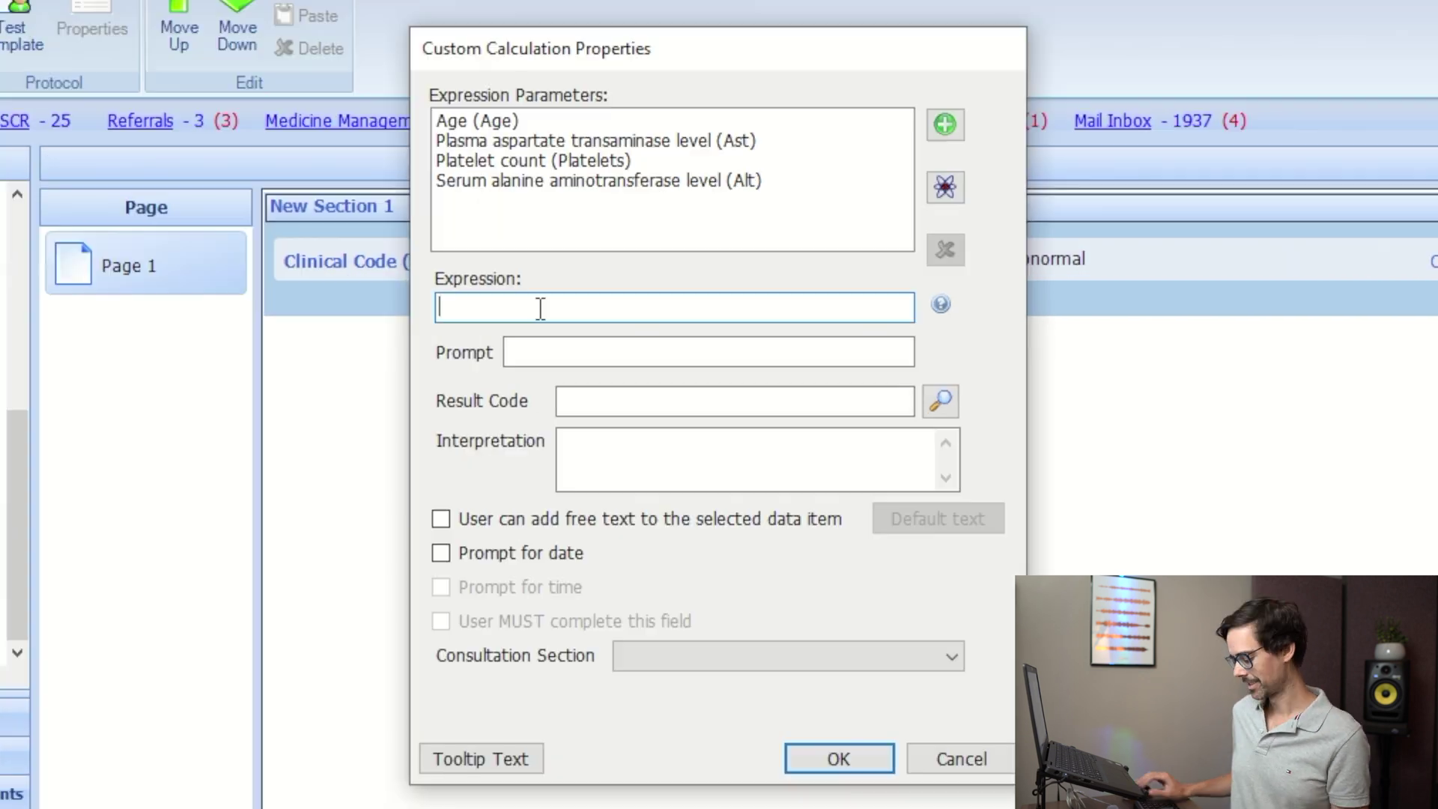
text(()
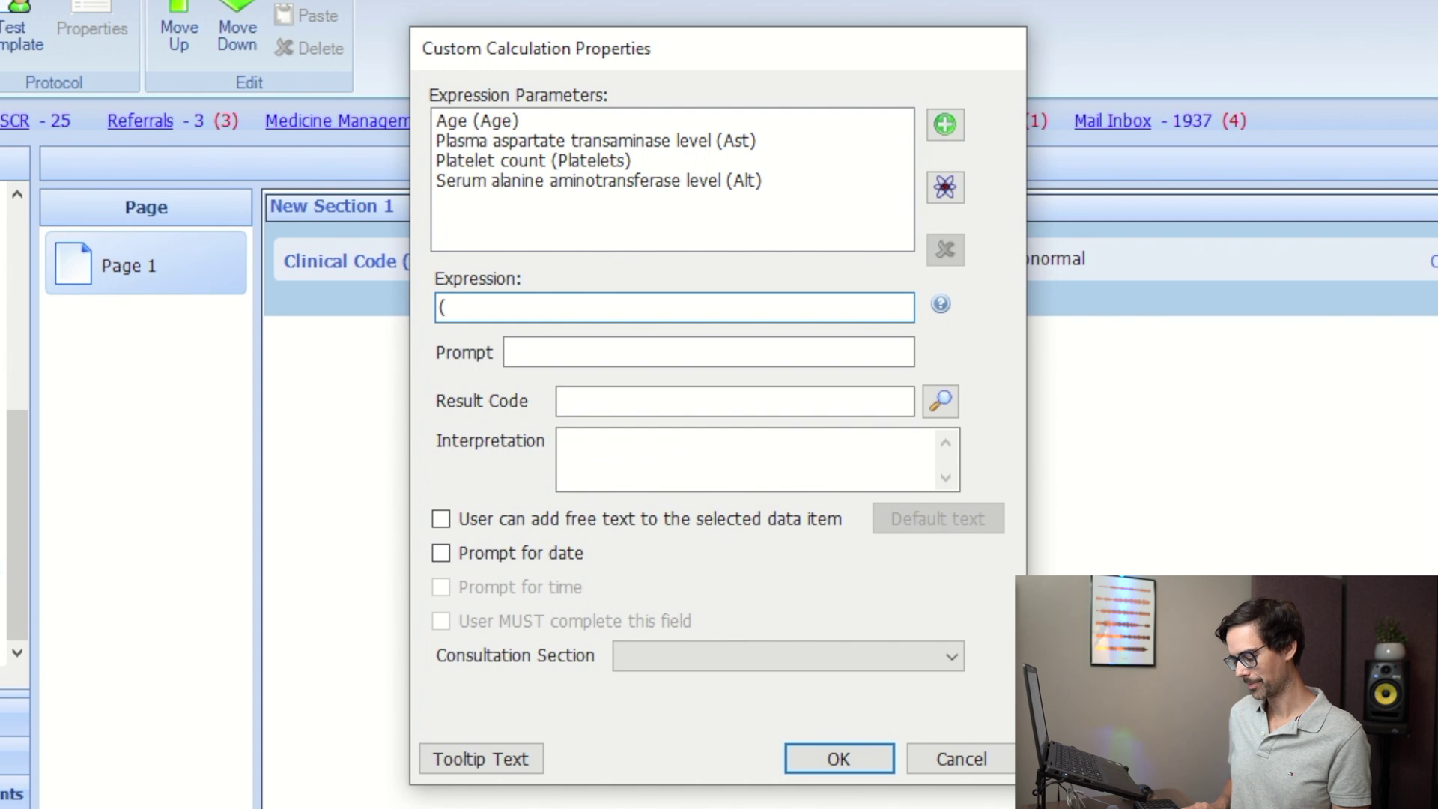
text( Age)
key(BackSpace)
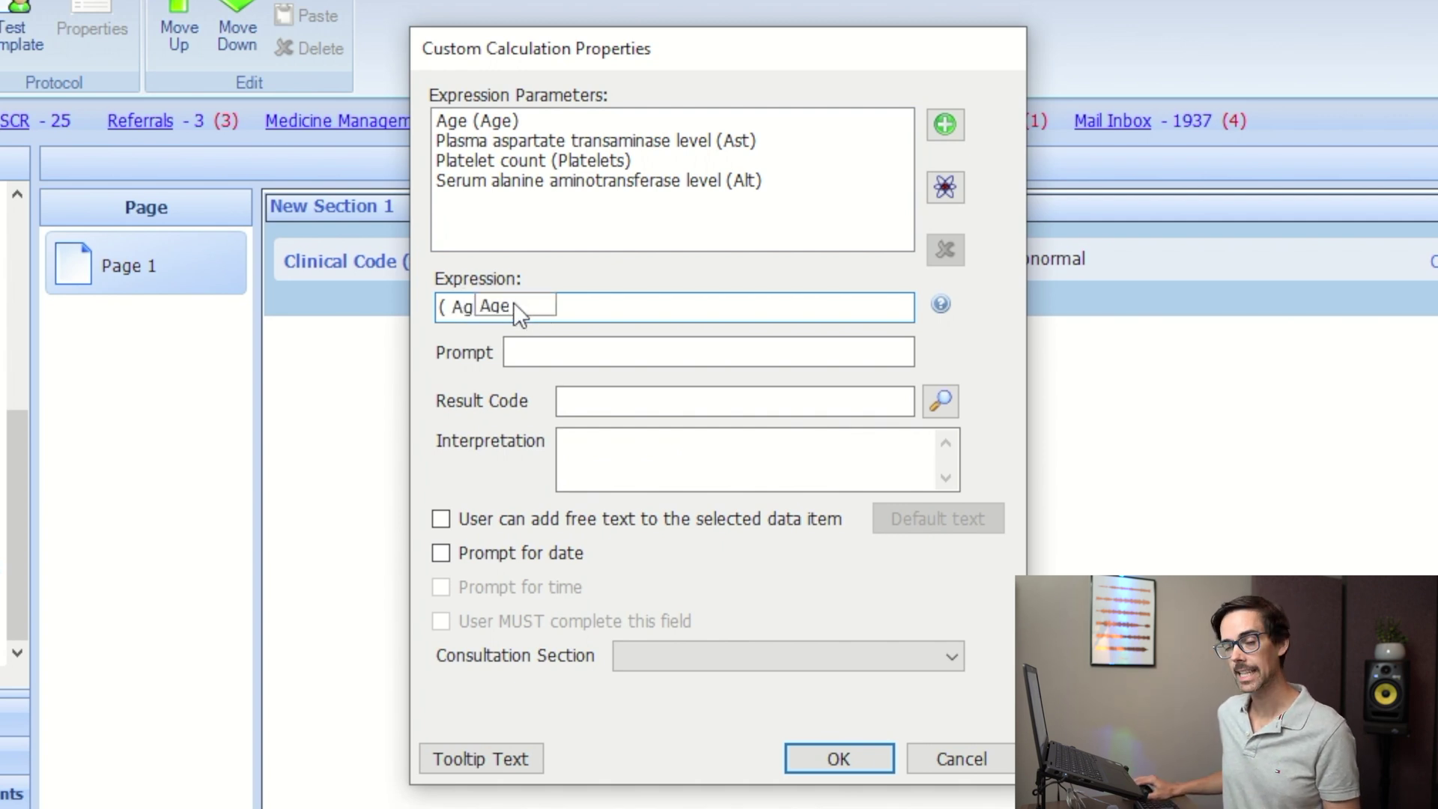
click(514, 302)
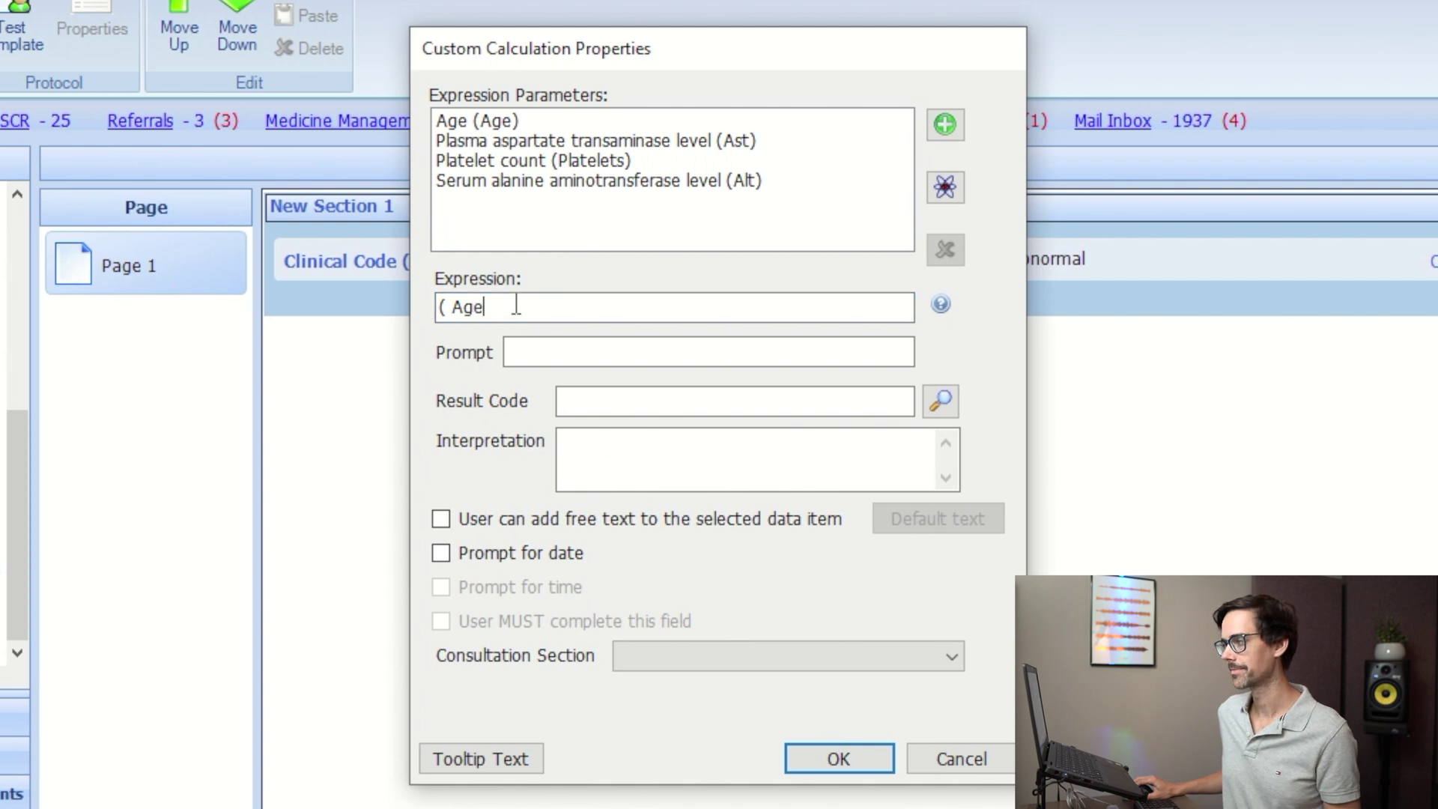
text(*)
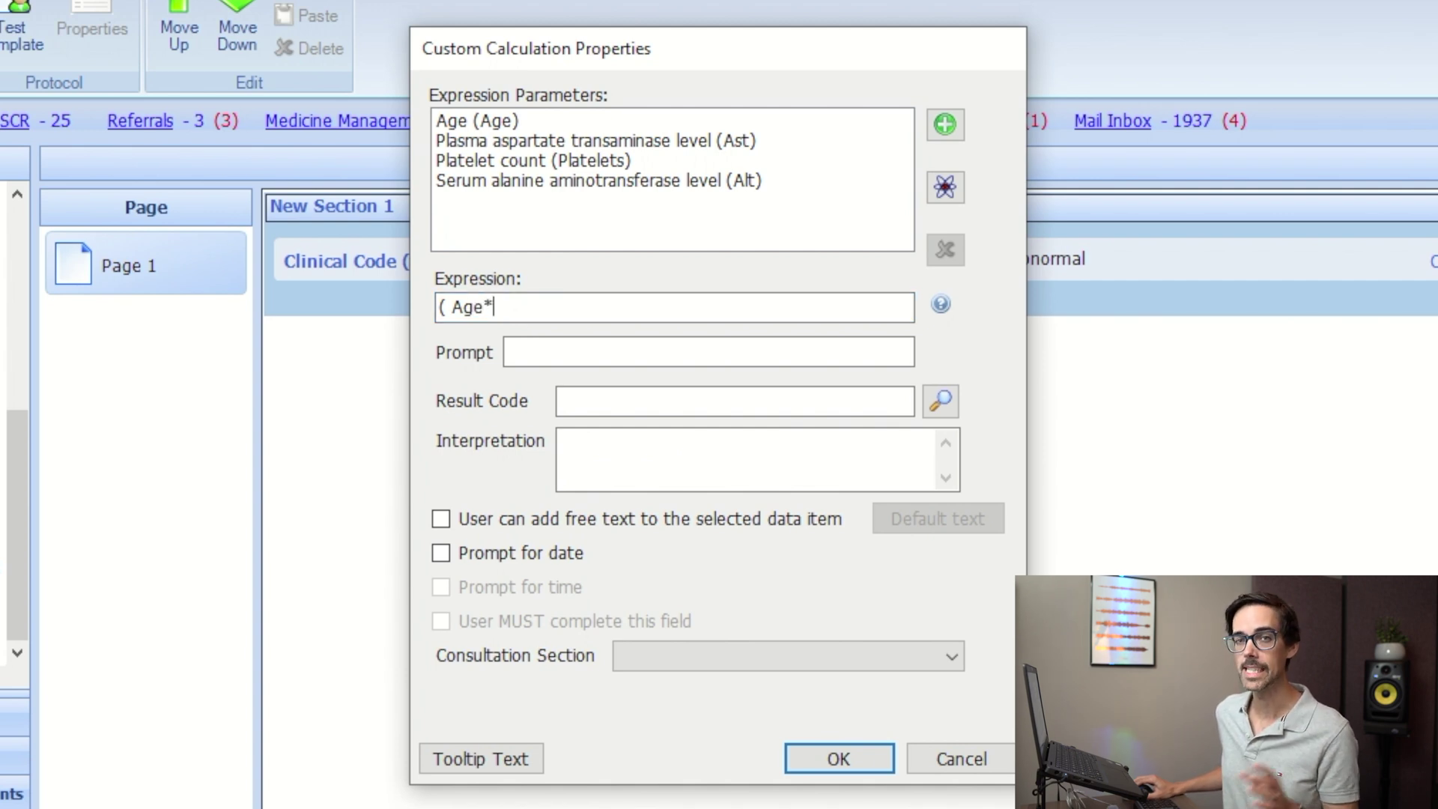
text(0.00273973)
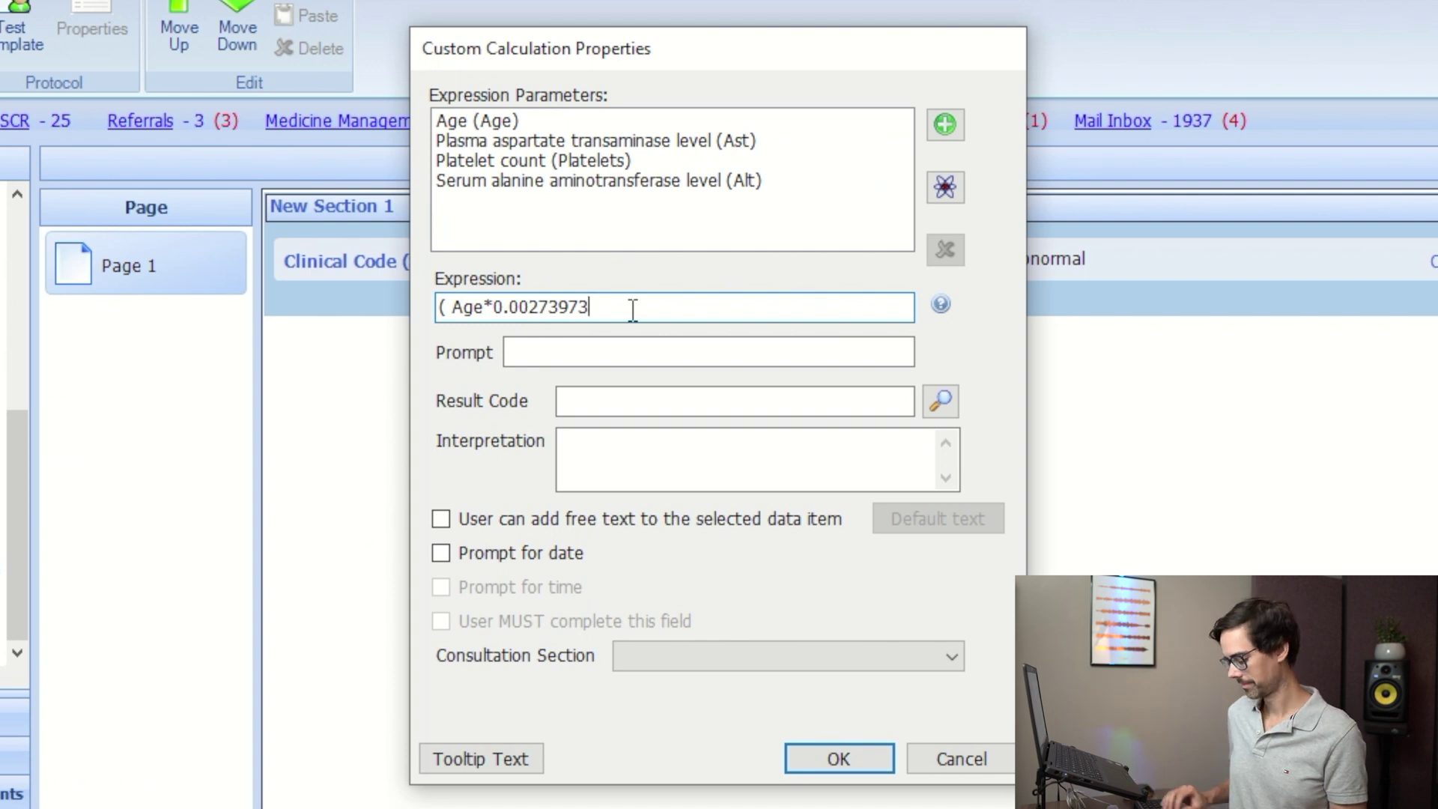
text(*As)
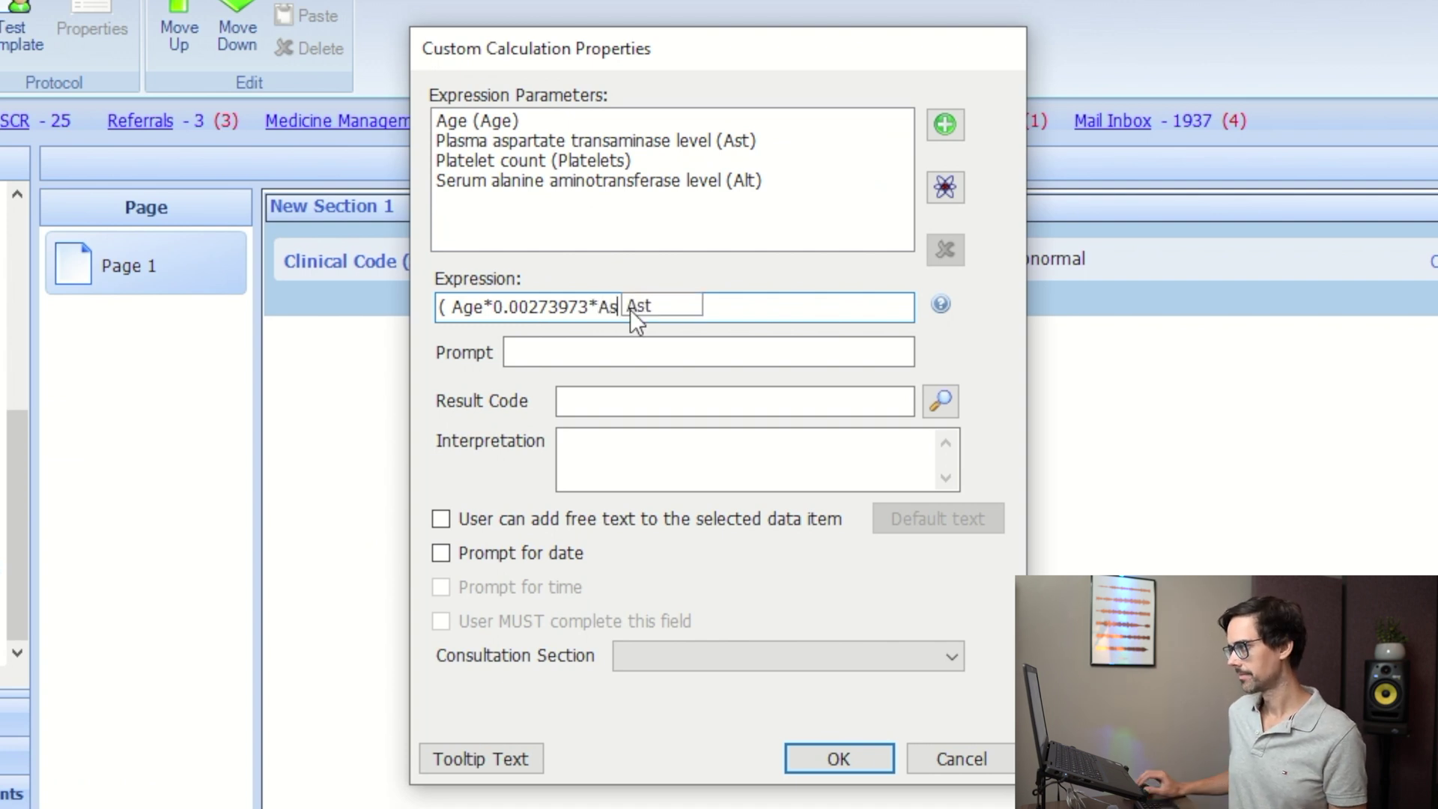
text(t ))
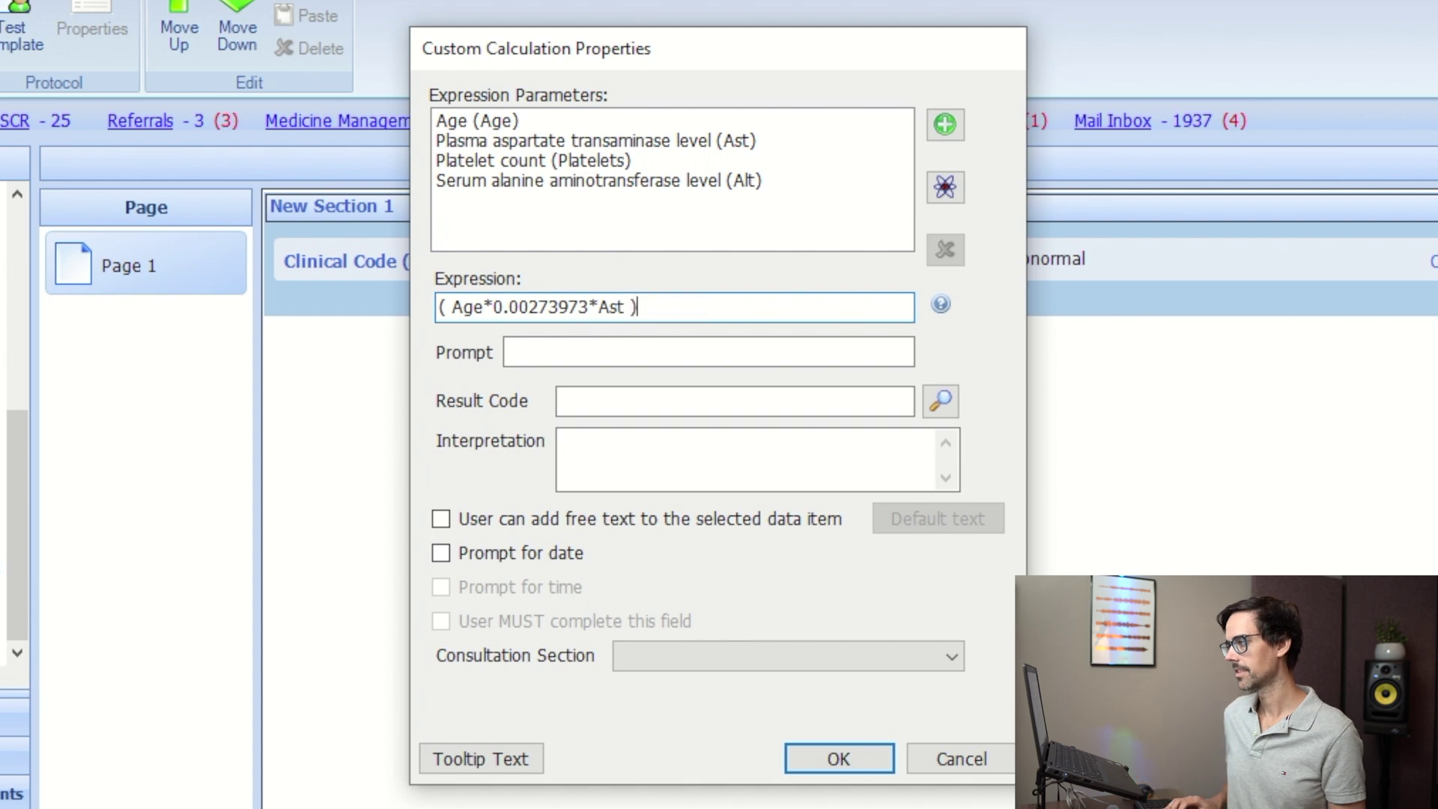
text( / ()
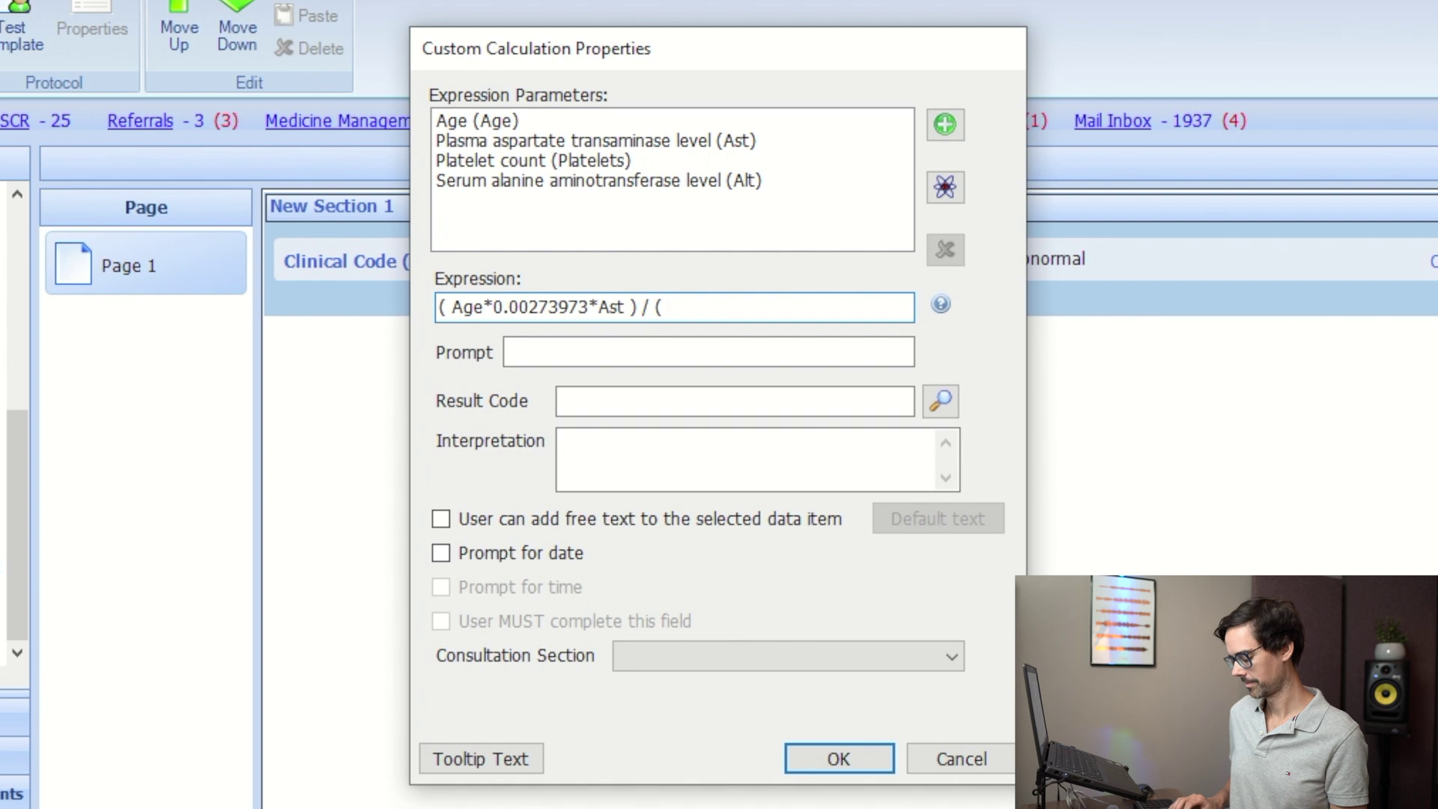
text( Pl)
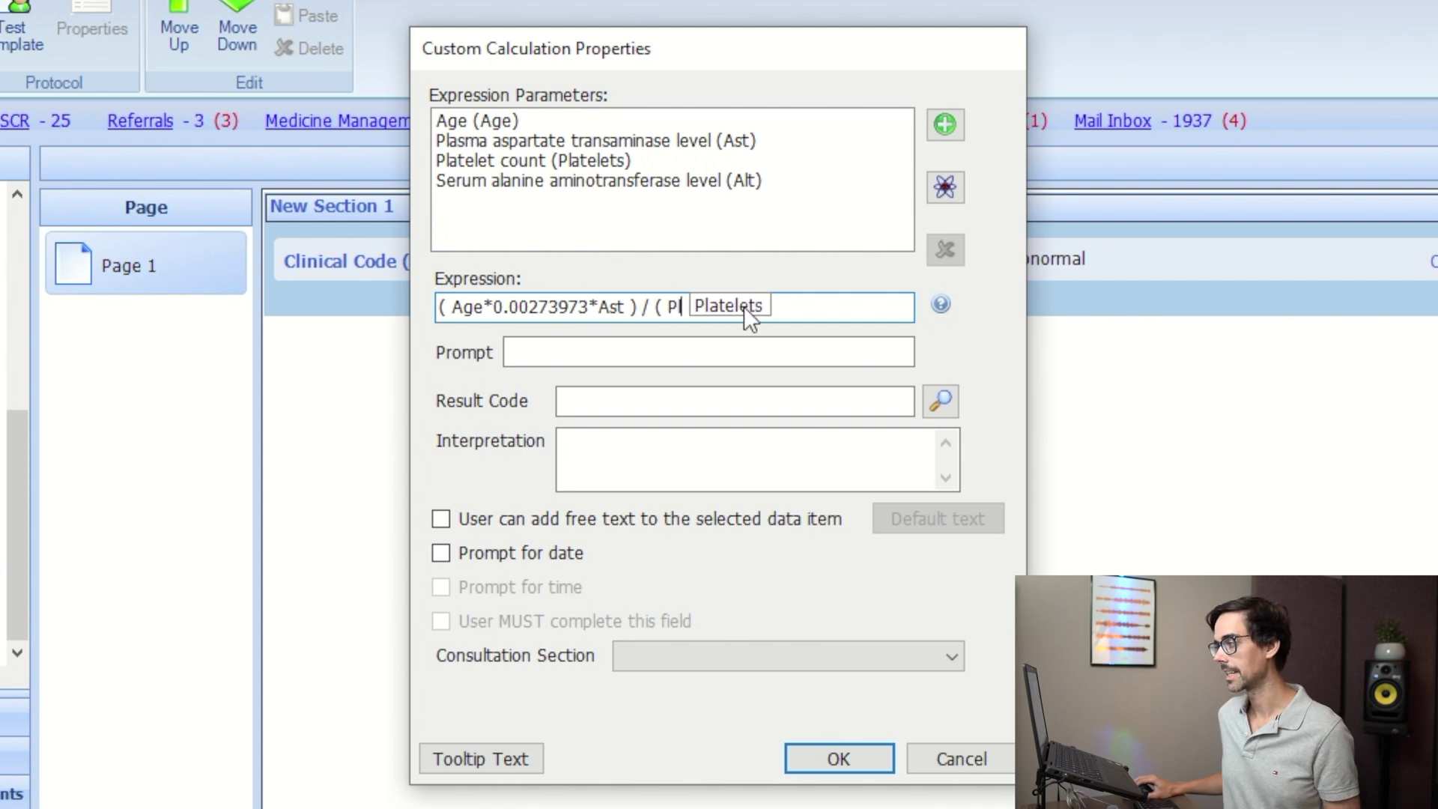
- Complete the denominator as Platelets*sqrt(Alt)
key(Return)
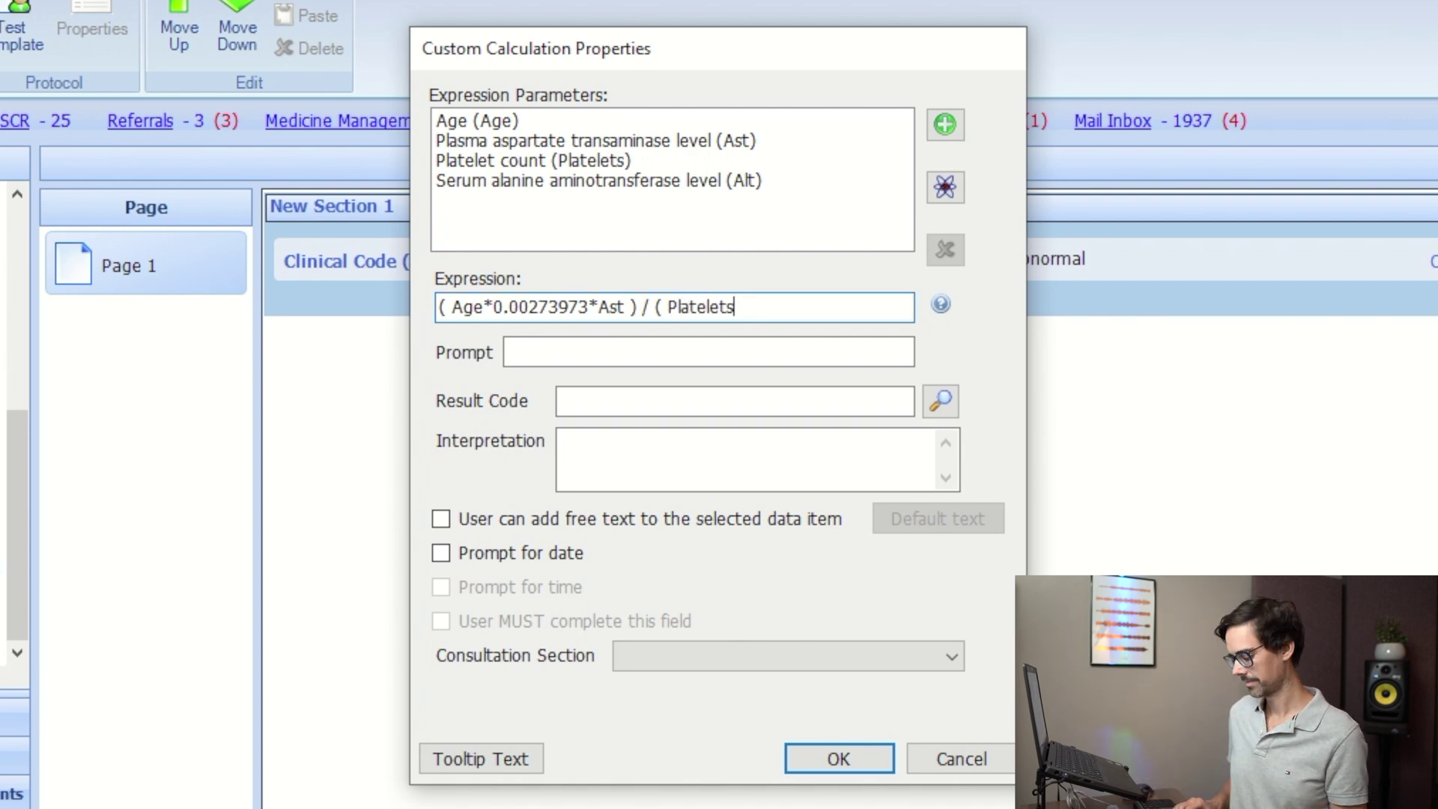
text(*sqrt)
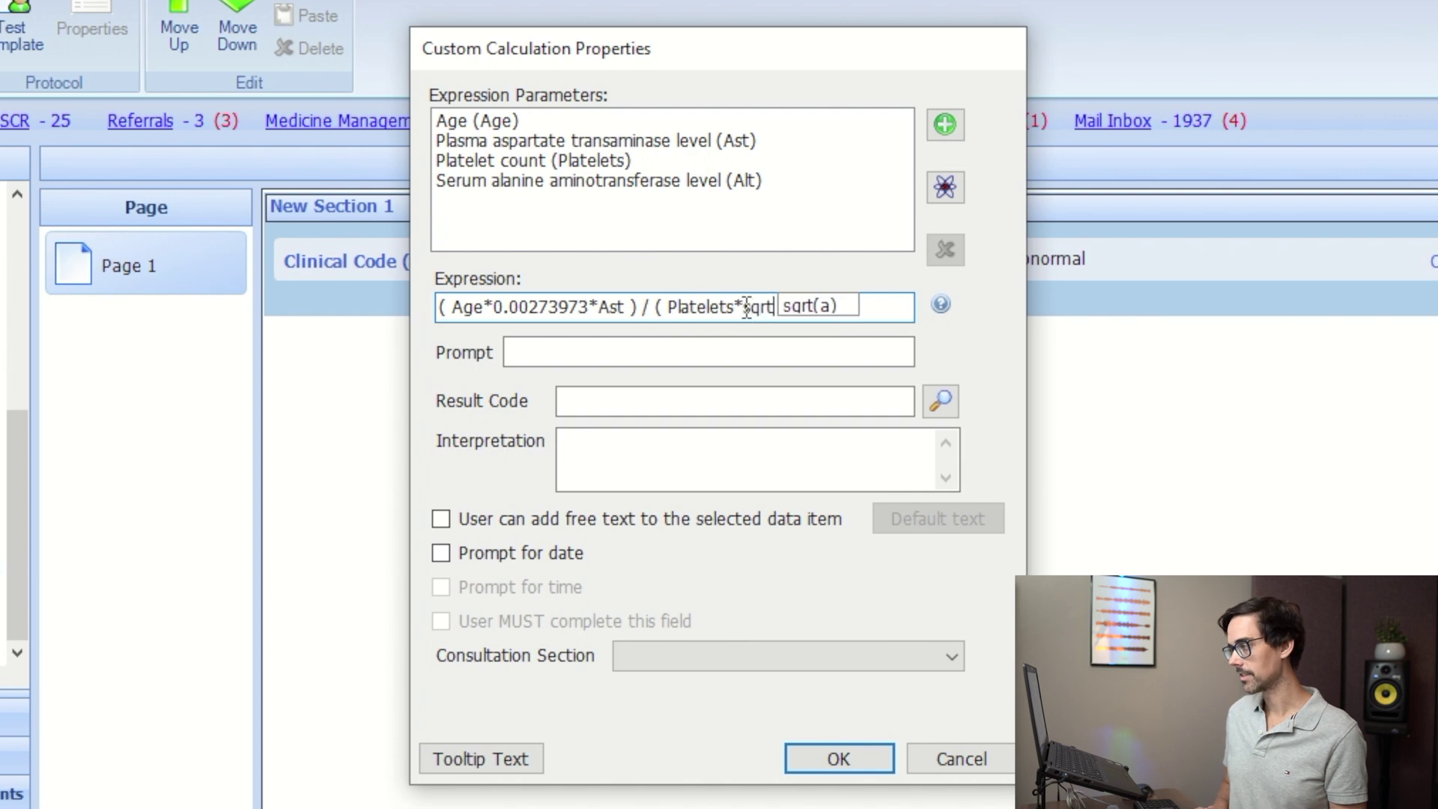
double_click(809, 305)
key(Left)
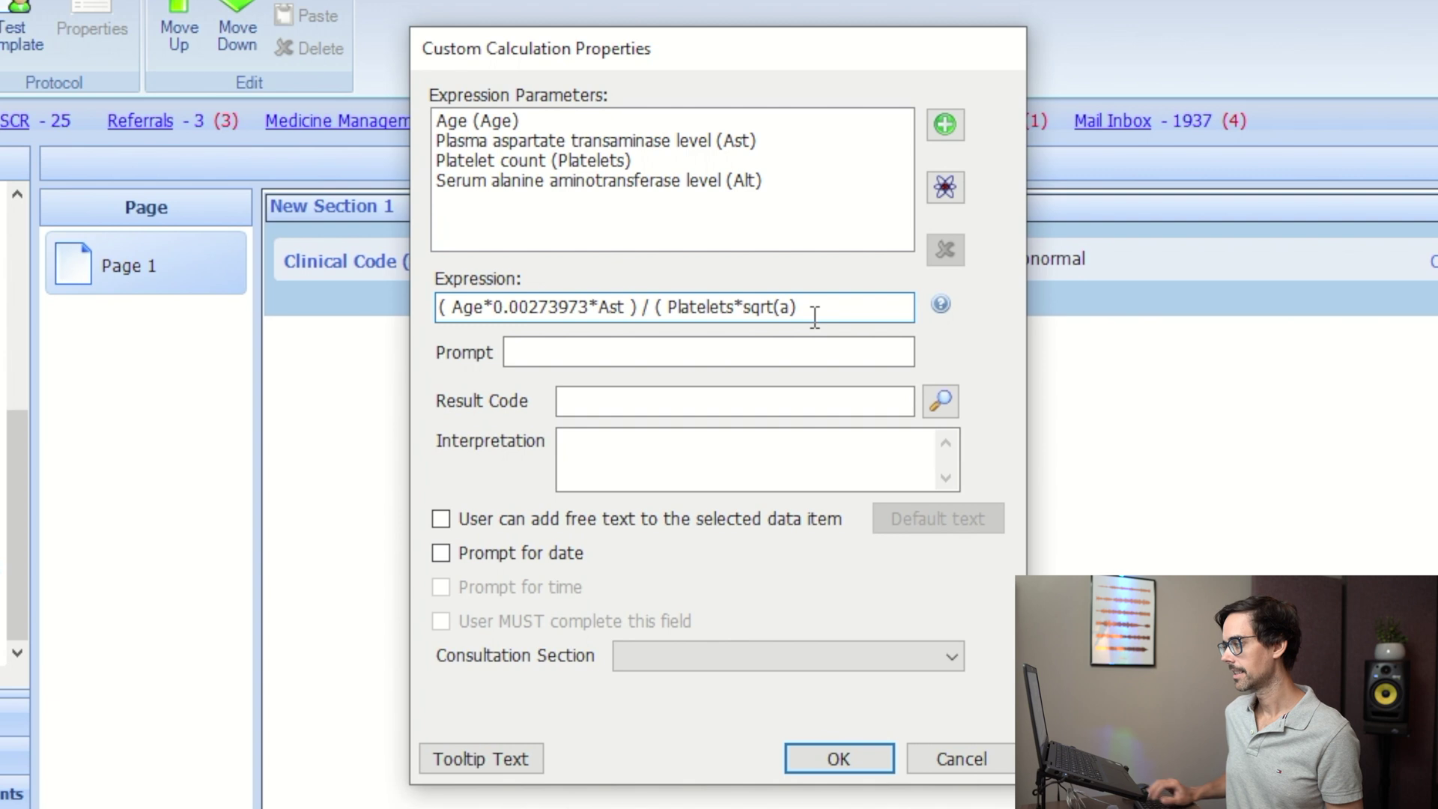
key(BackSpace)
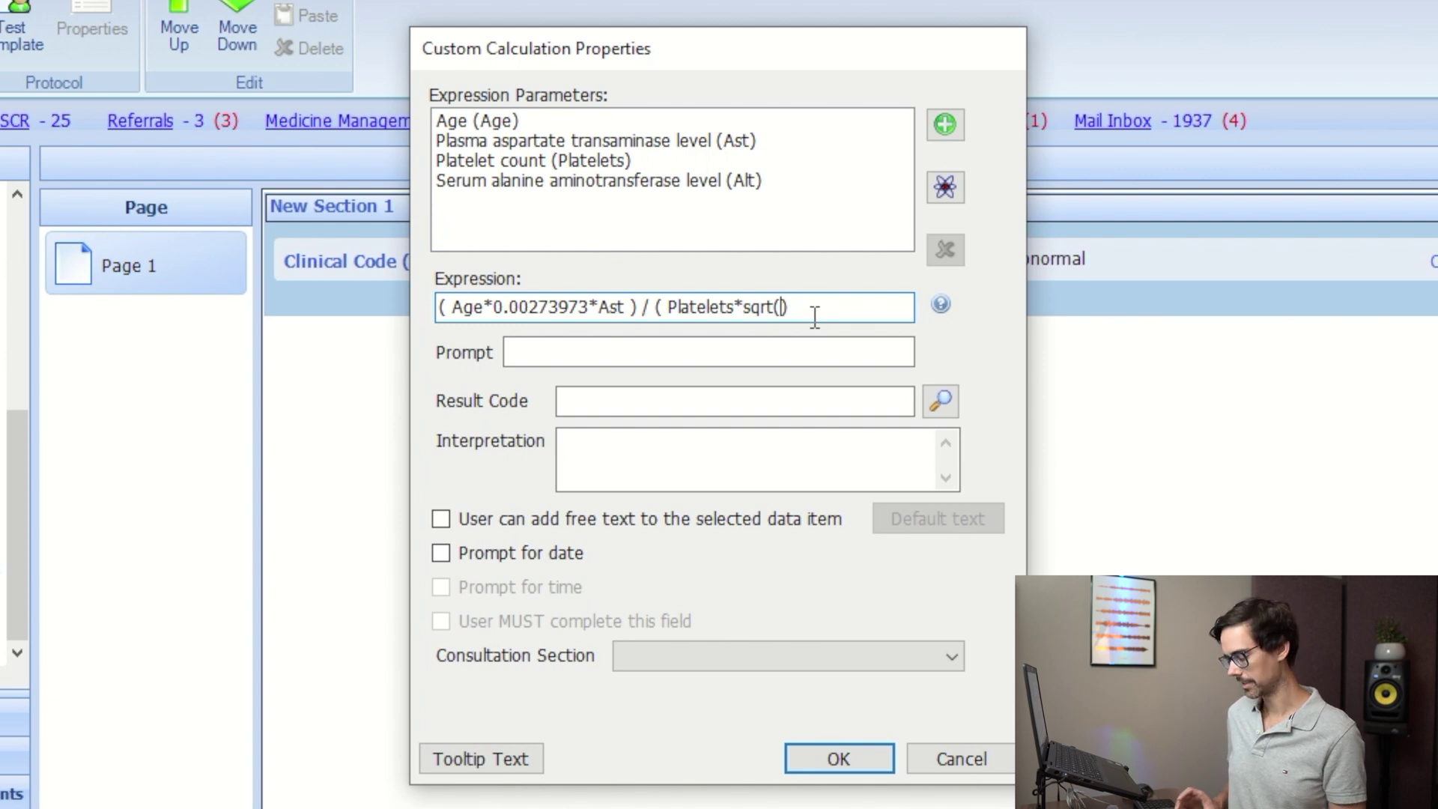
text(Al)
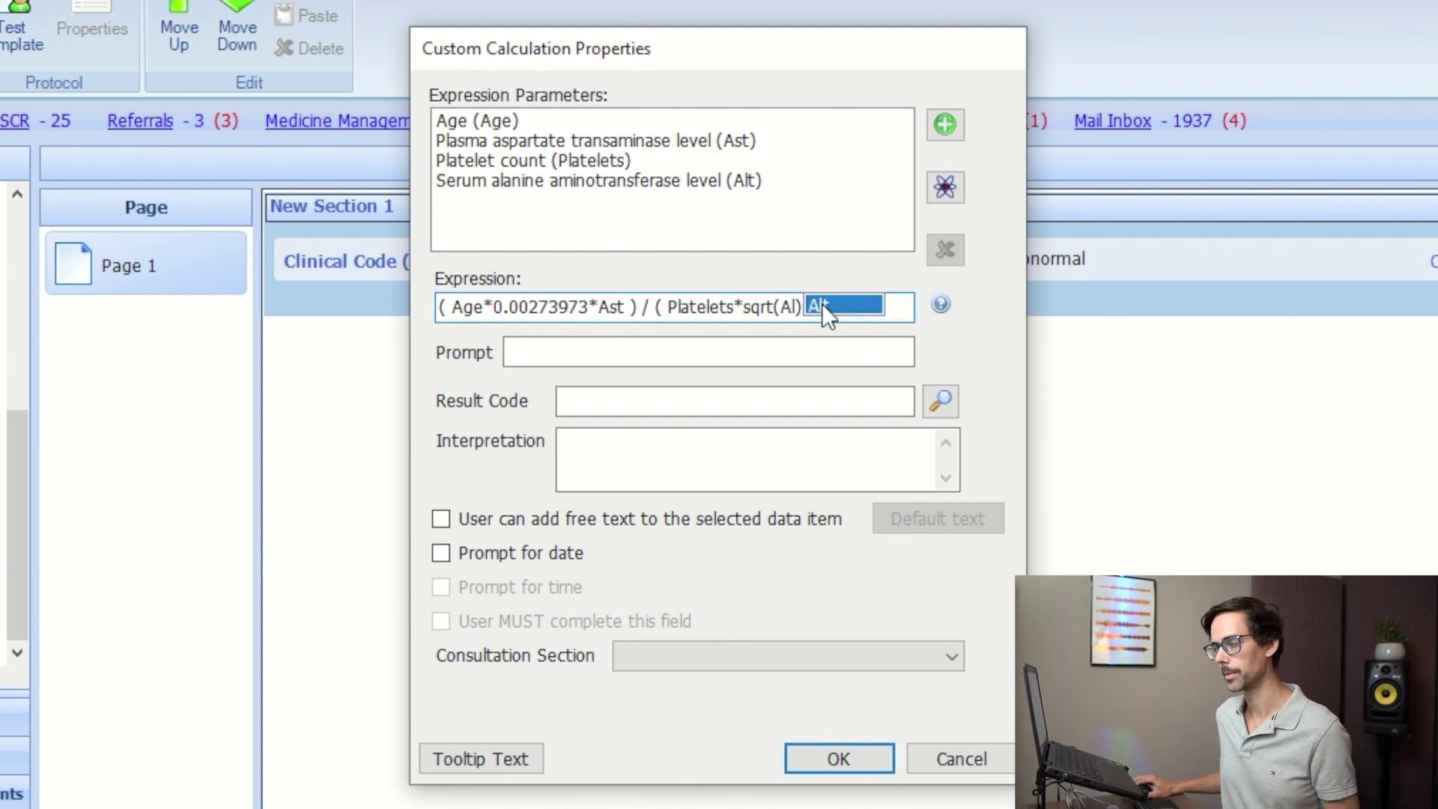
double_click(820, 303)
- Close the expression and set Fibrosis-4 index score as the result code
text())
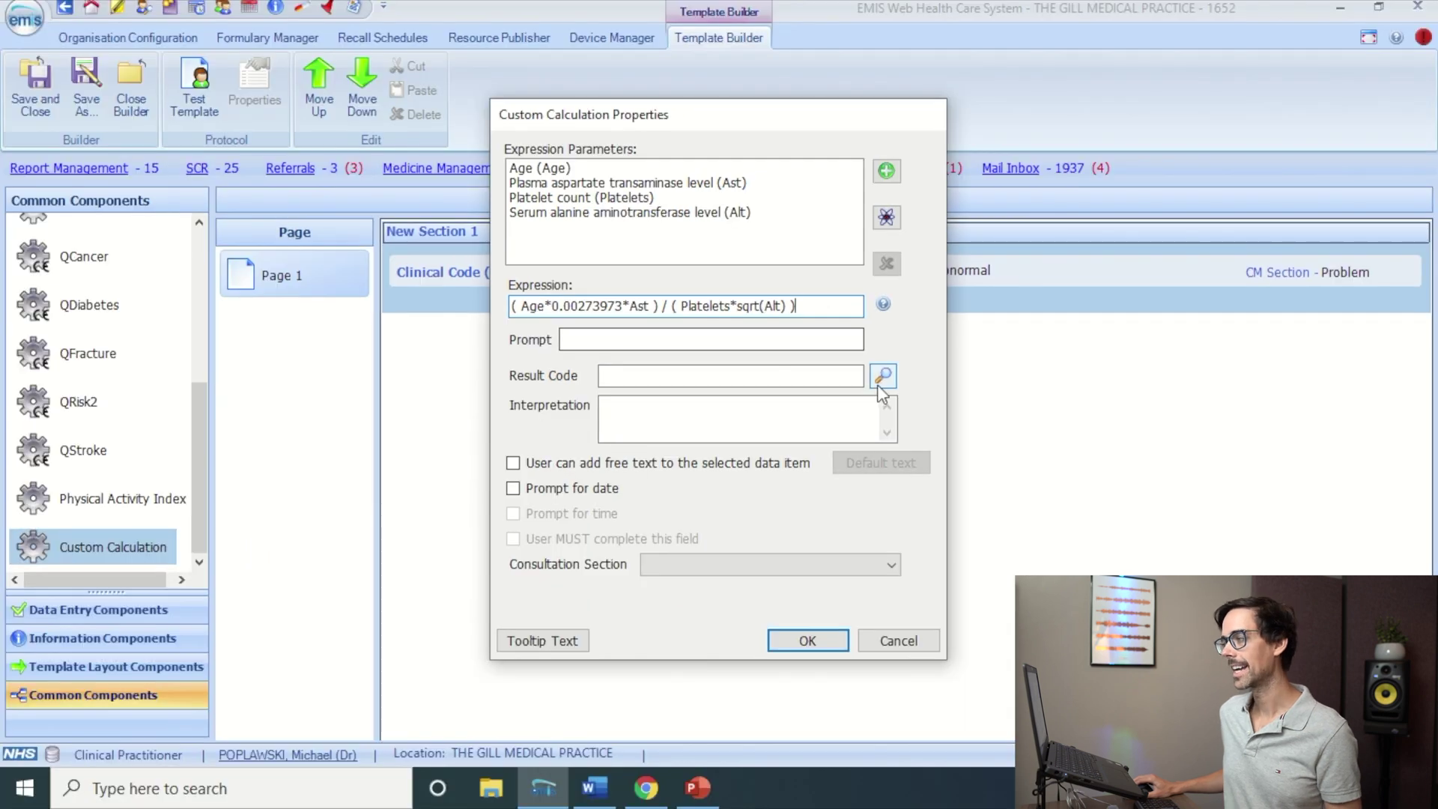
click(941, 400)
text(fib 4)
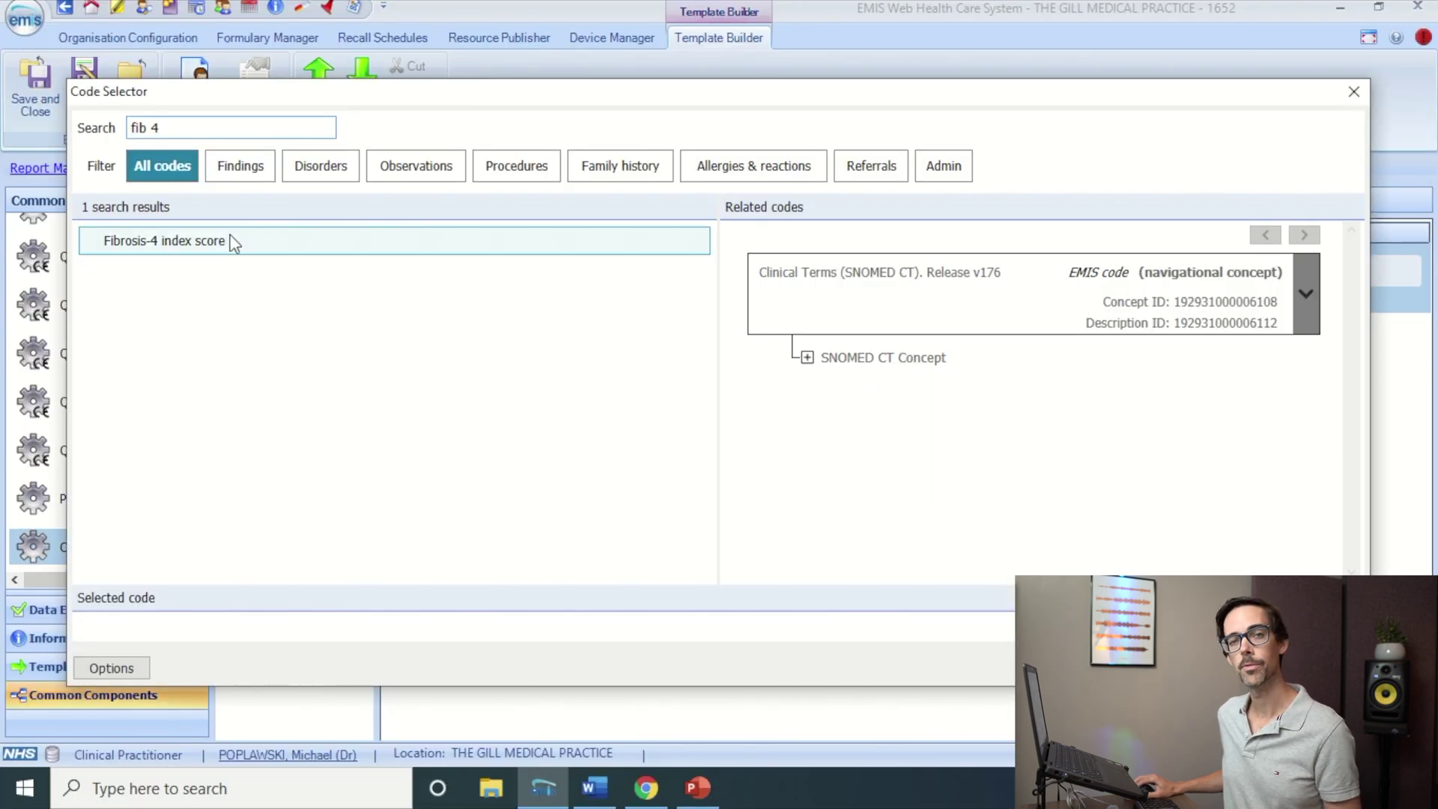
double_click(234, 242)
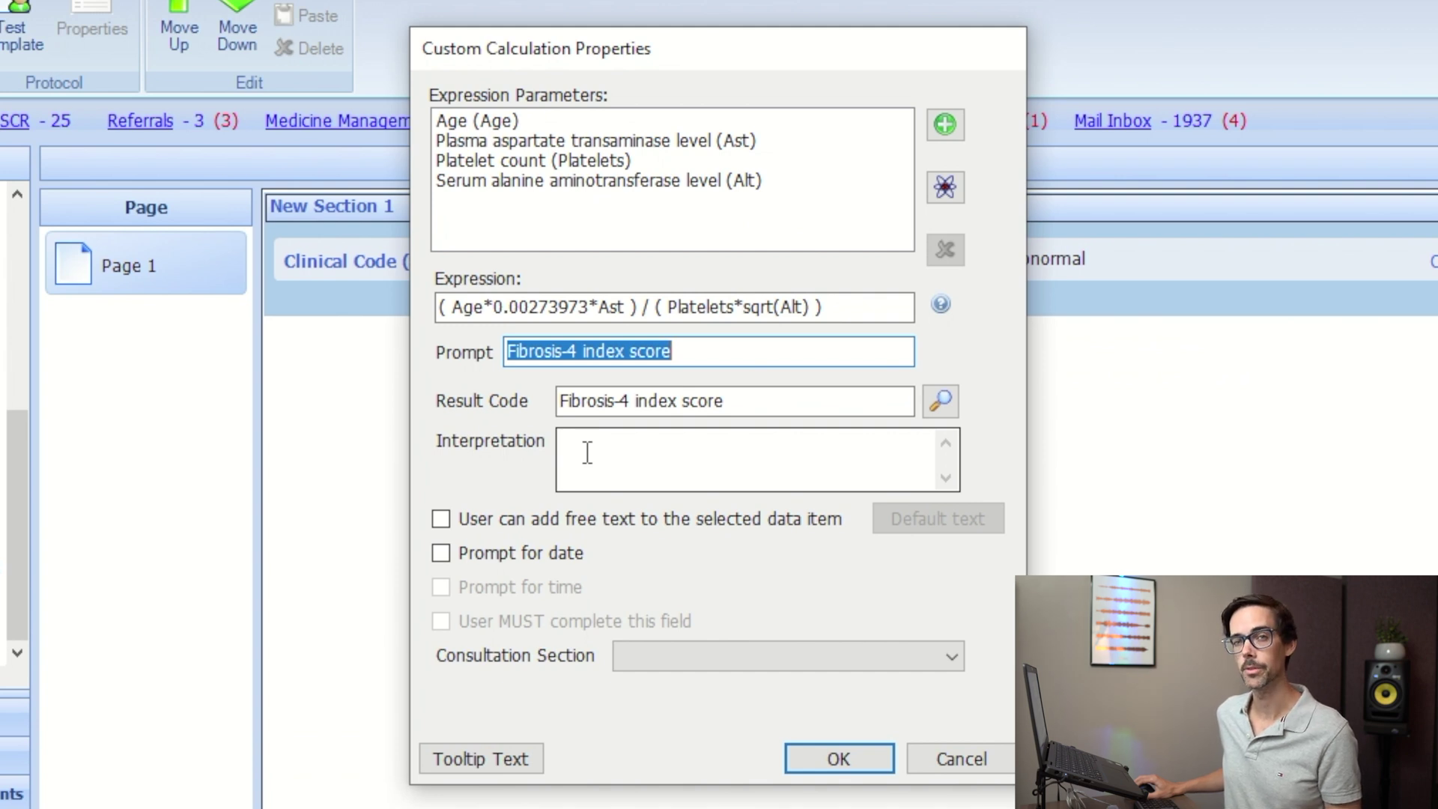
- Paste the referral interpretation text and file the calculation under Result
click(587, 453)
text(5 years 2.0 and over)  -->  Refer to Liver Clinic)
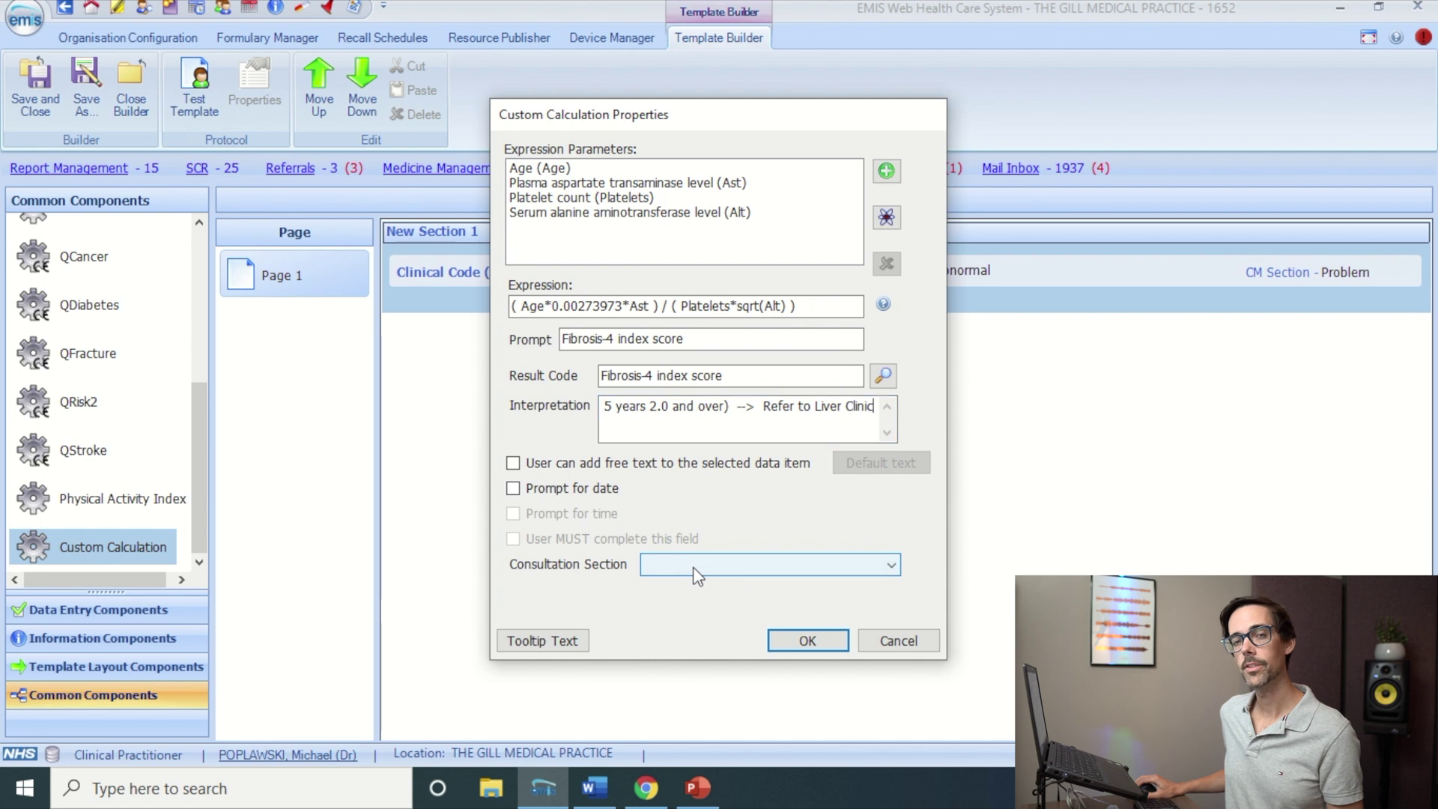
click(696, 575)
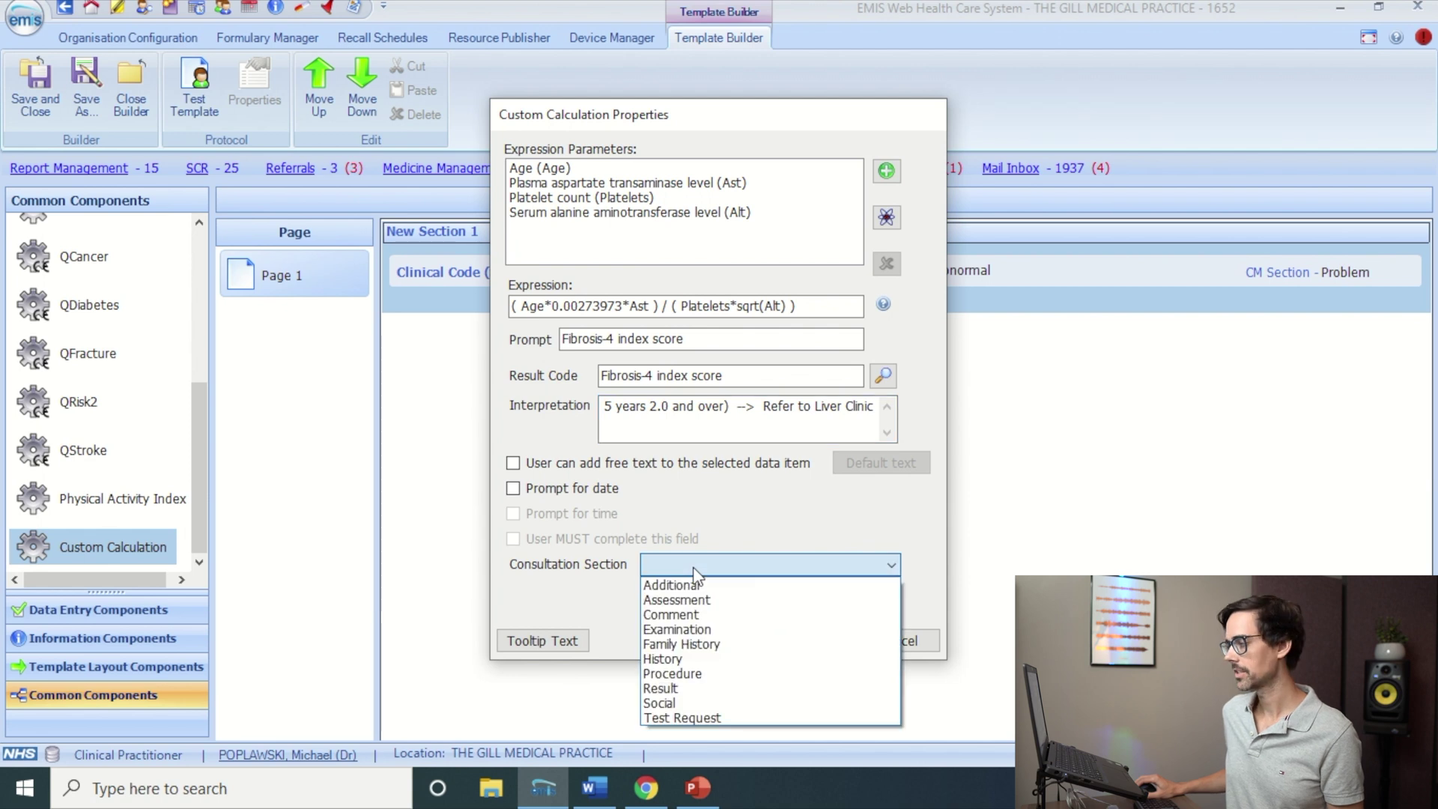
click(697, 689)
click(795, 641)
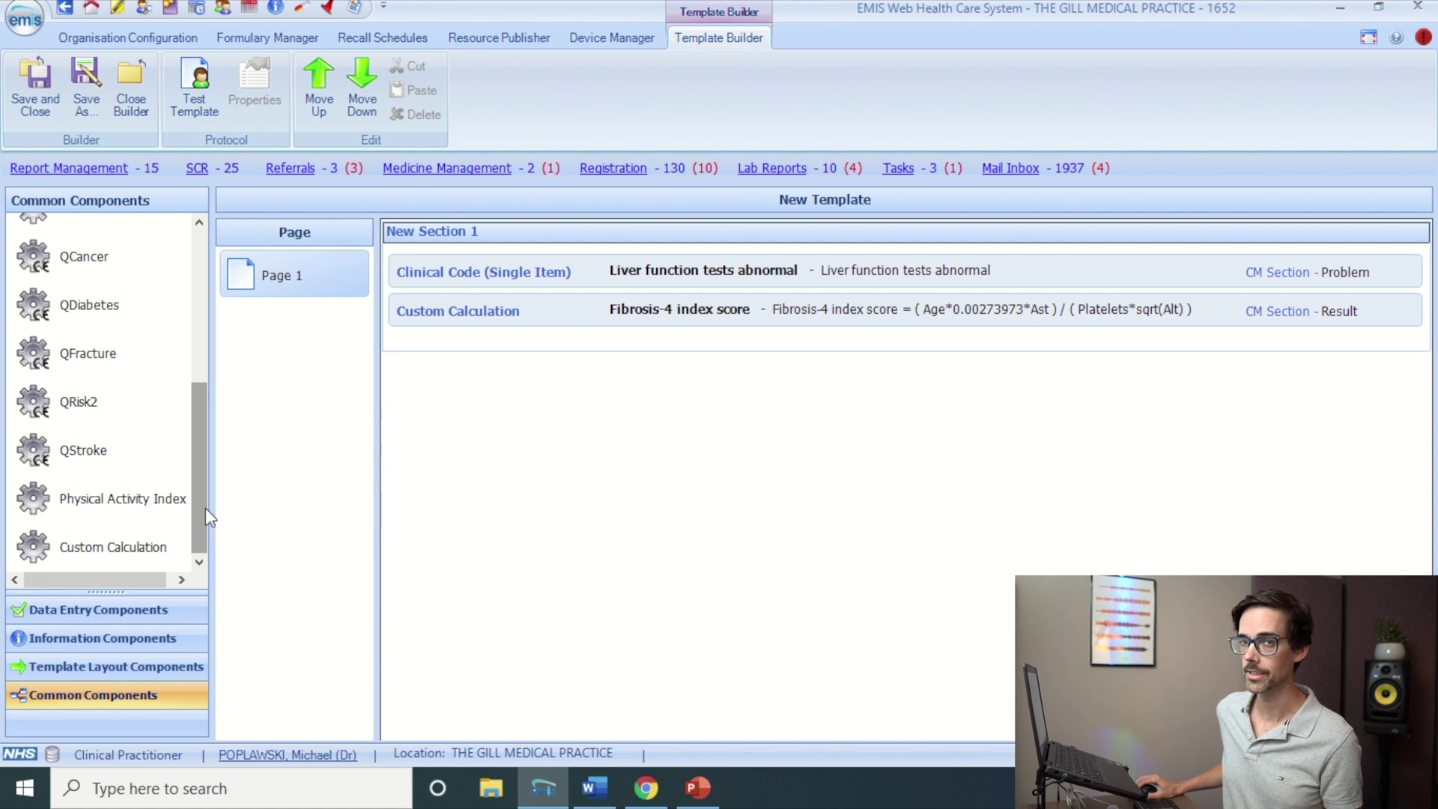
click(143, 608)
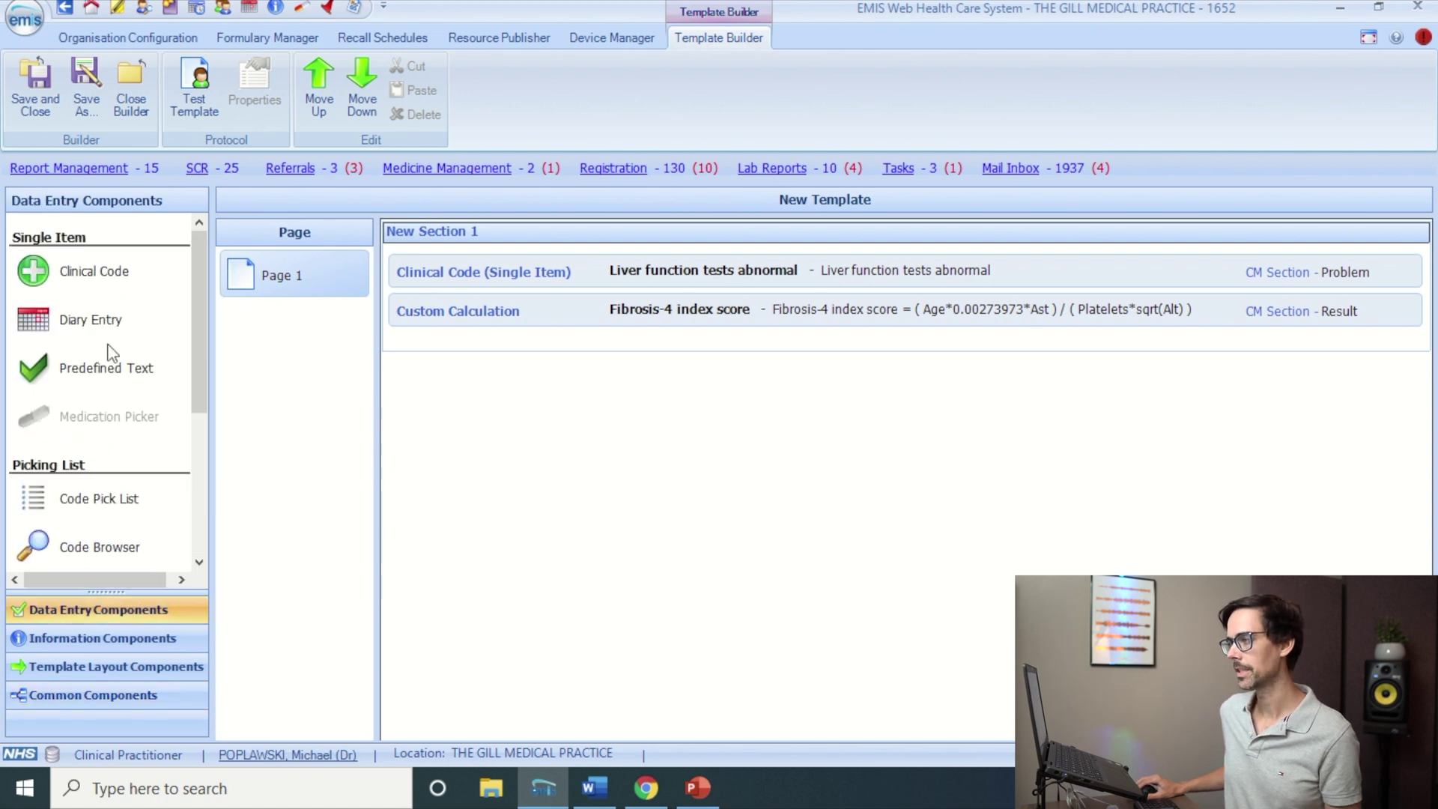
- Add a diary entry to the section coded as Diagnostic assessment
drag(99, 318, 575, 353)
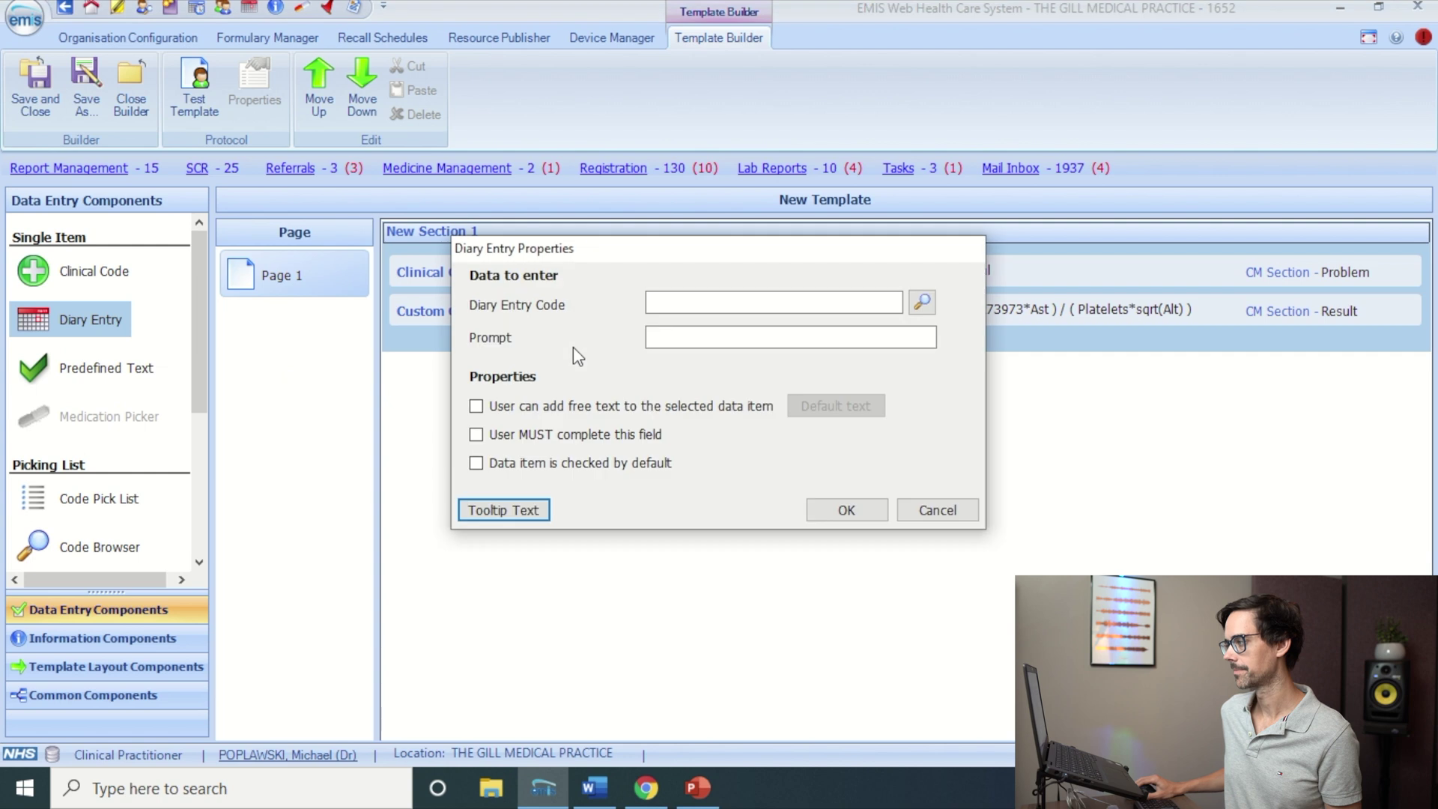
click(922, 302)
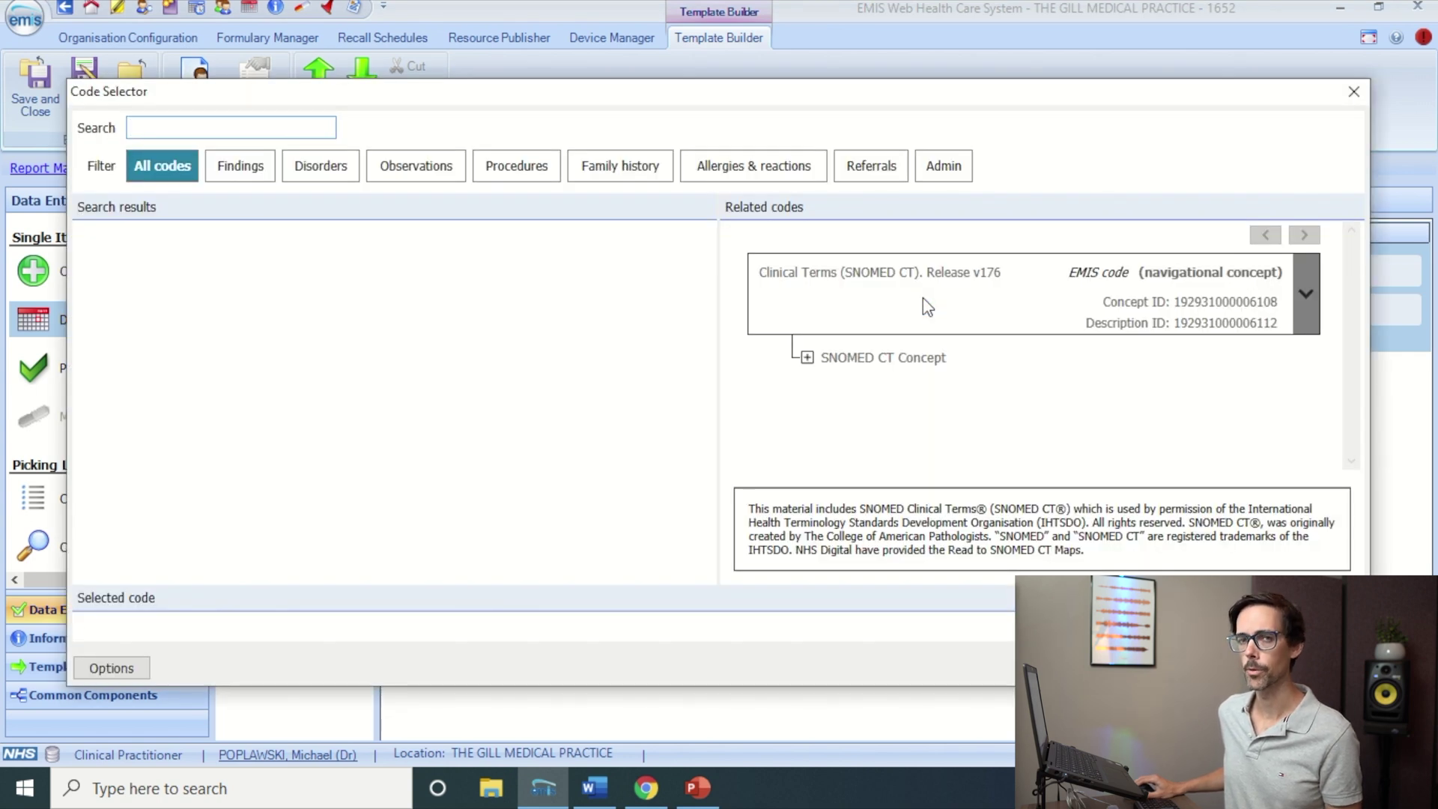
text(diagnos)
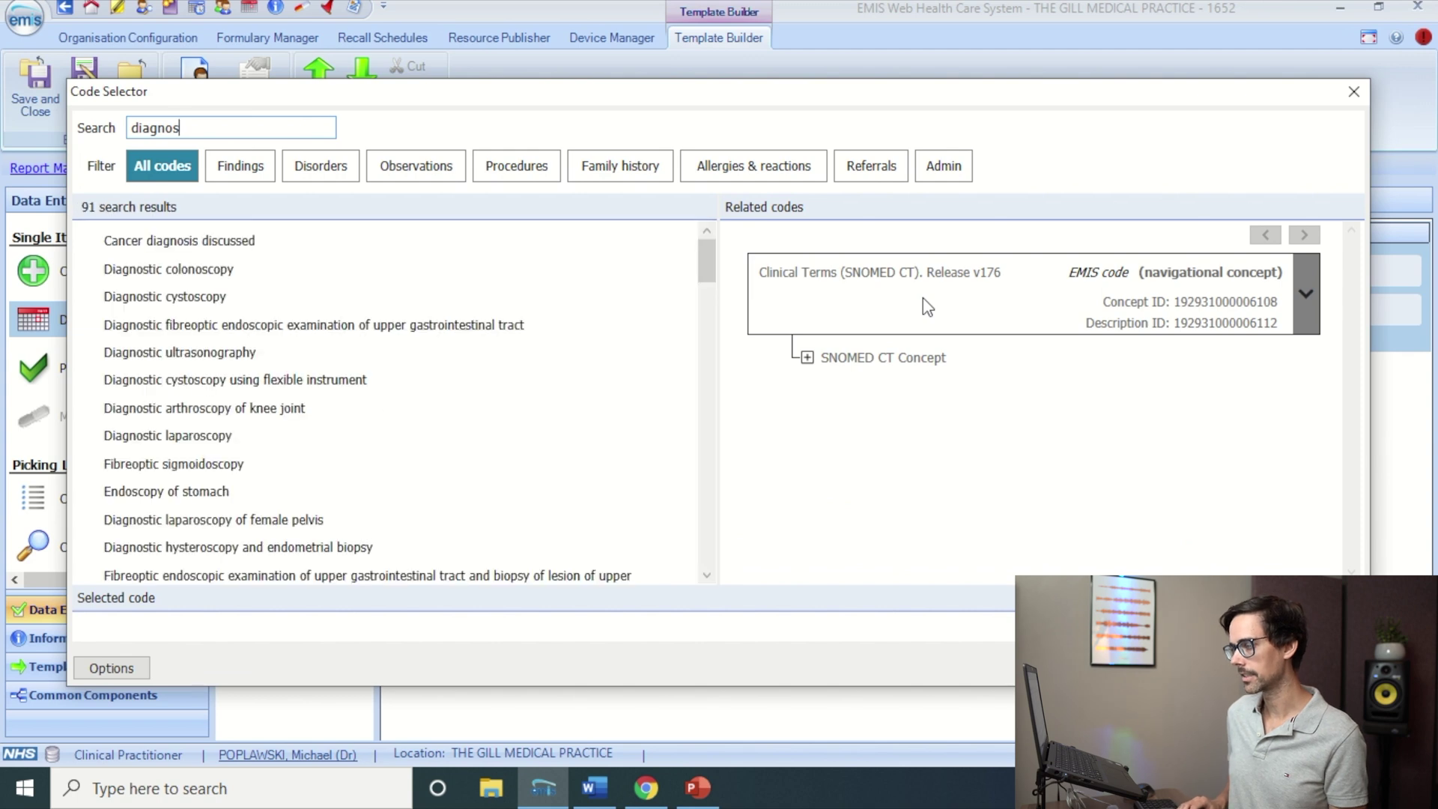
text(tic asse)
double_click(376, 245)
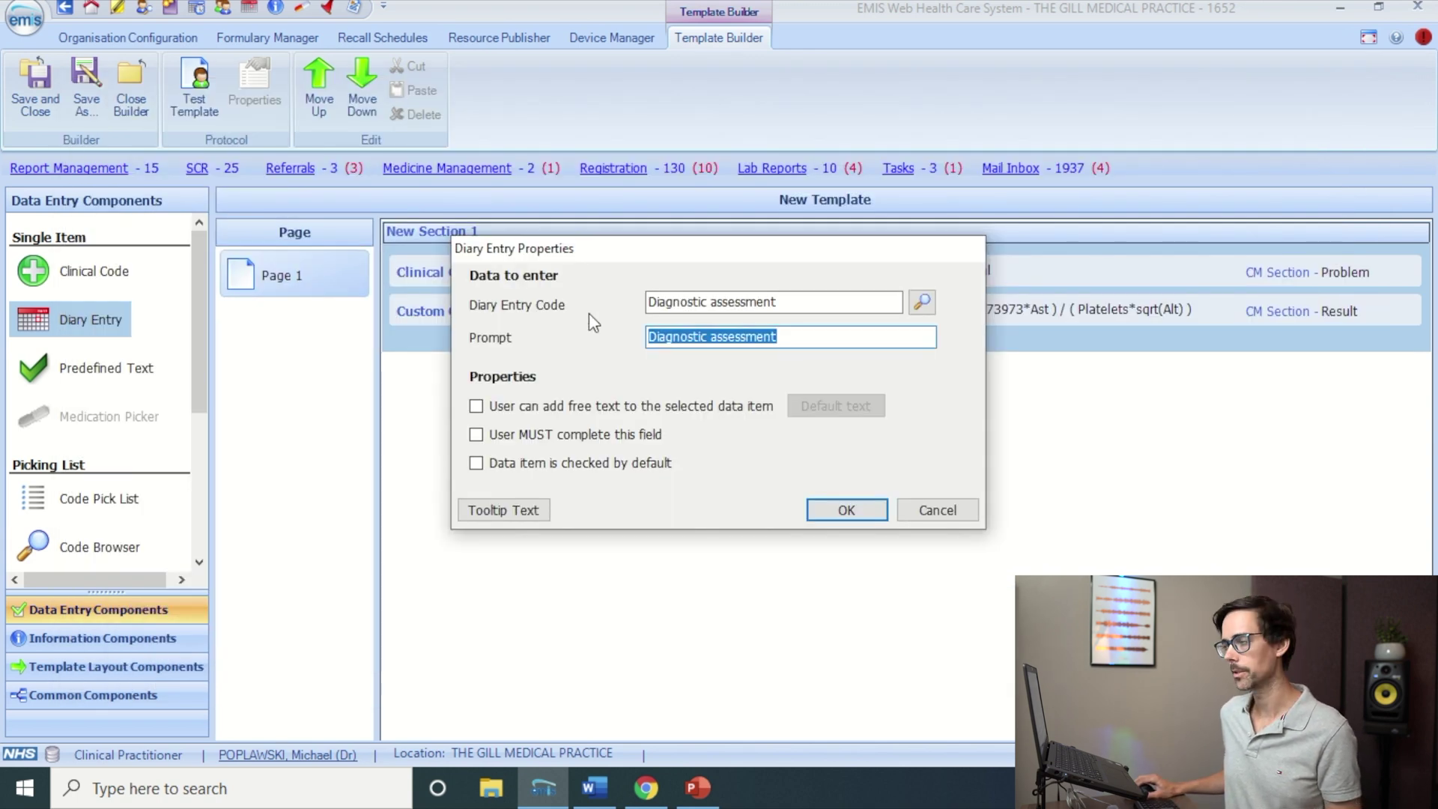
- Allow free text on the diary entry with default text 'Repeat Fib-4 in 3 years'
click(560, 411)
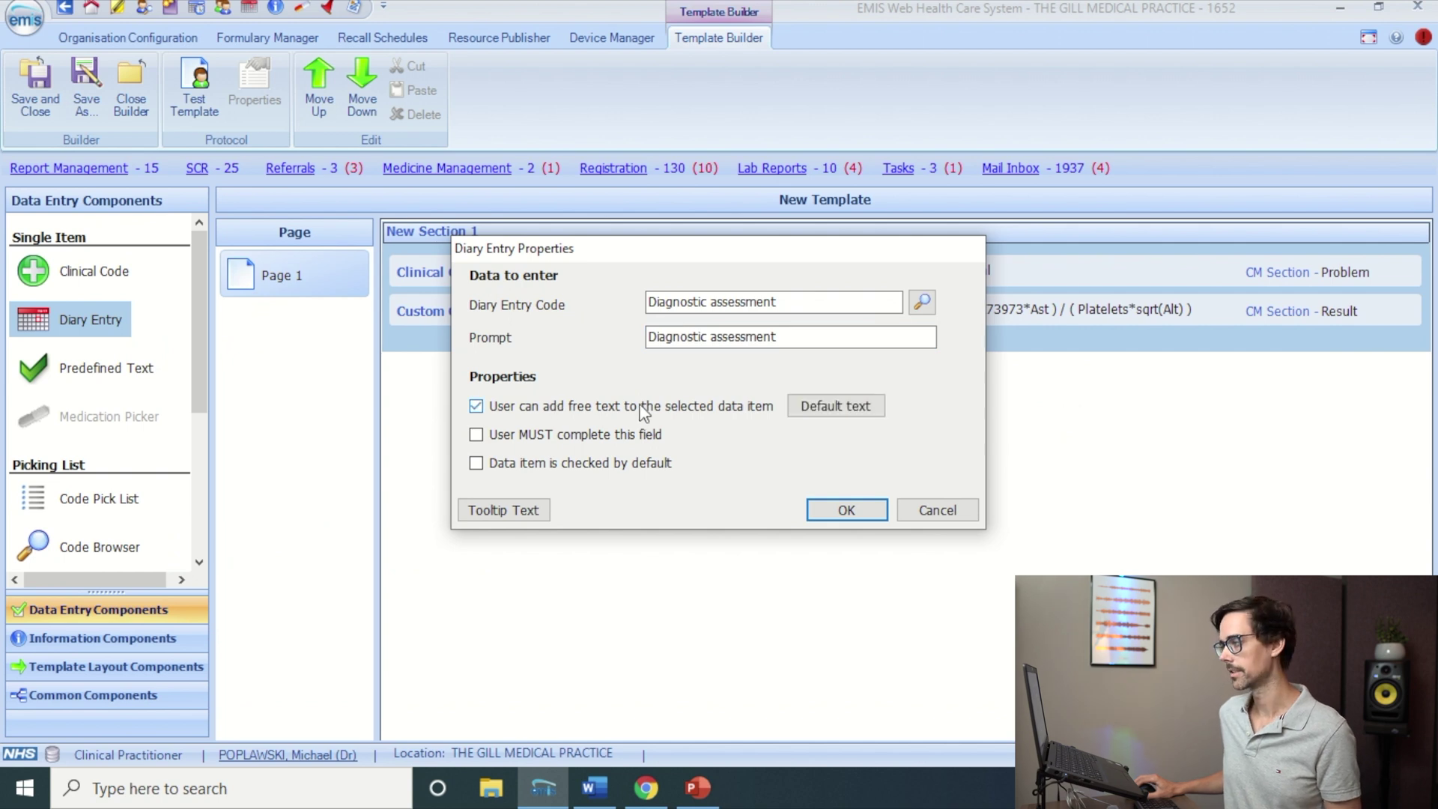
click(822, 408)
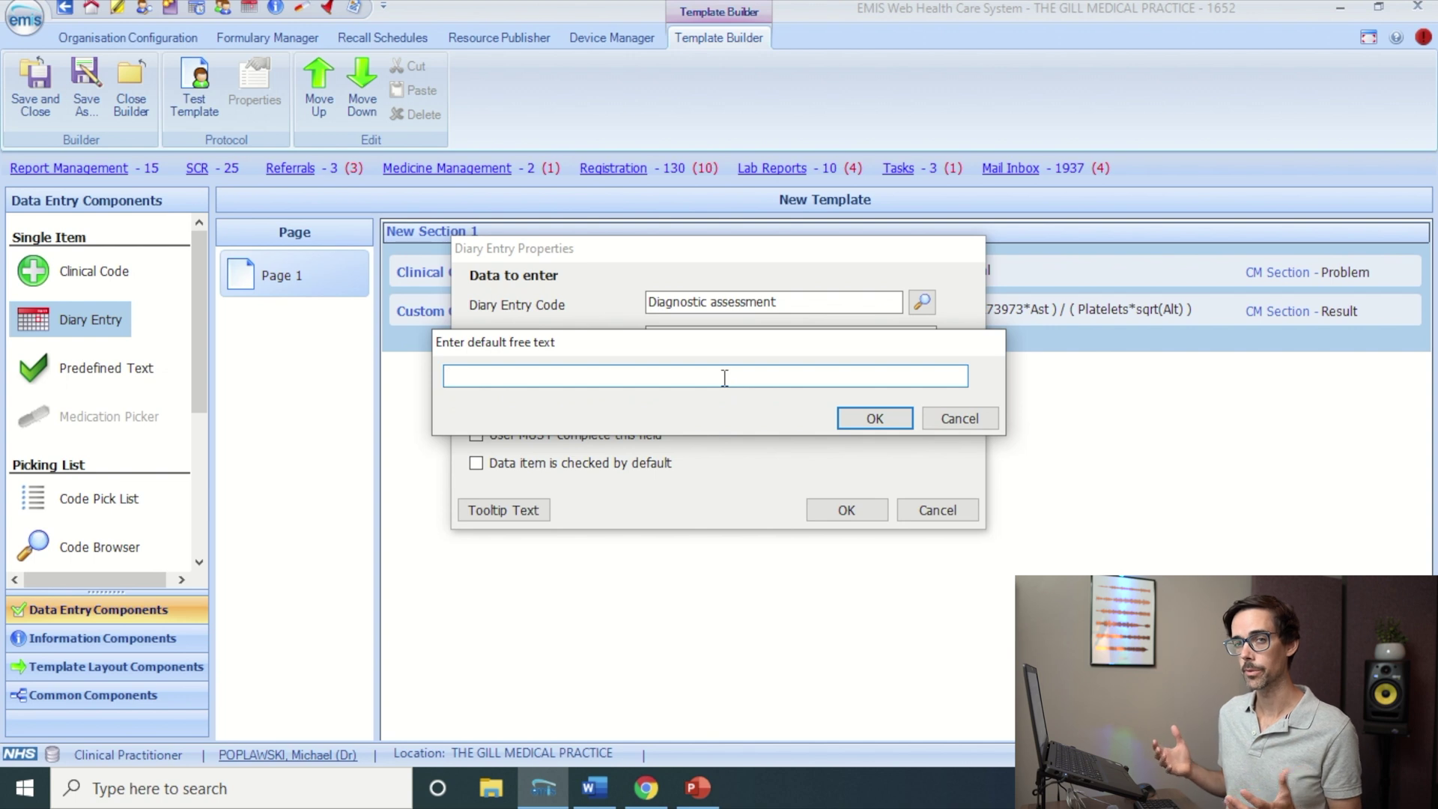
text(Repeat Fib-4 in 3 years)
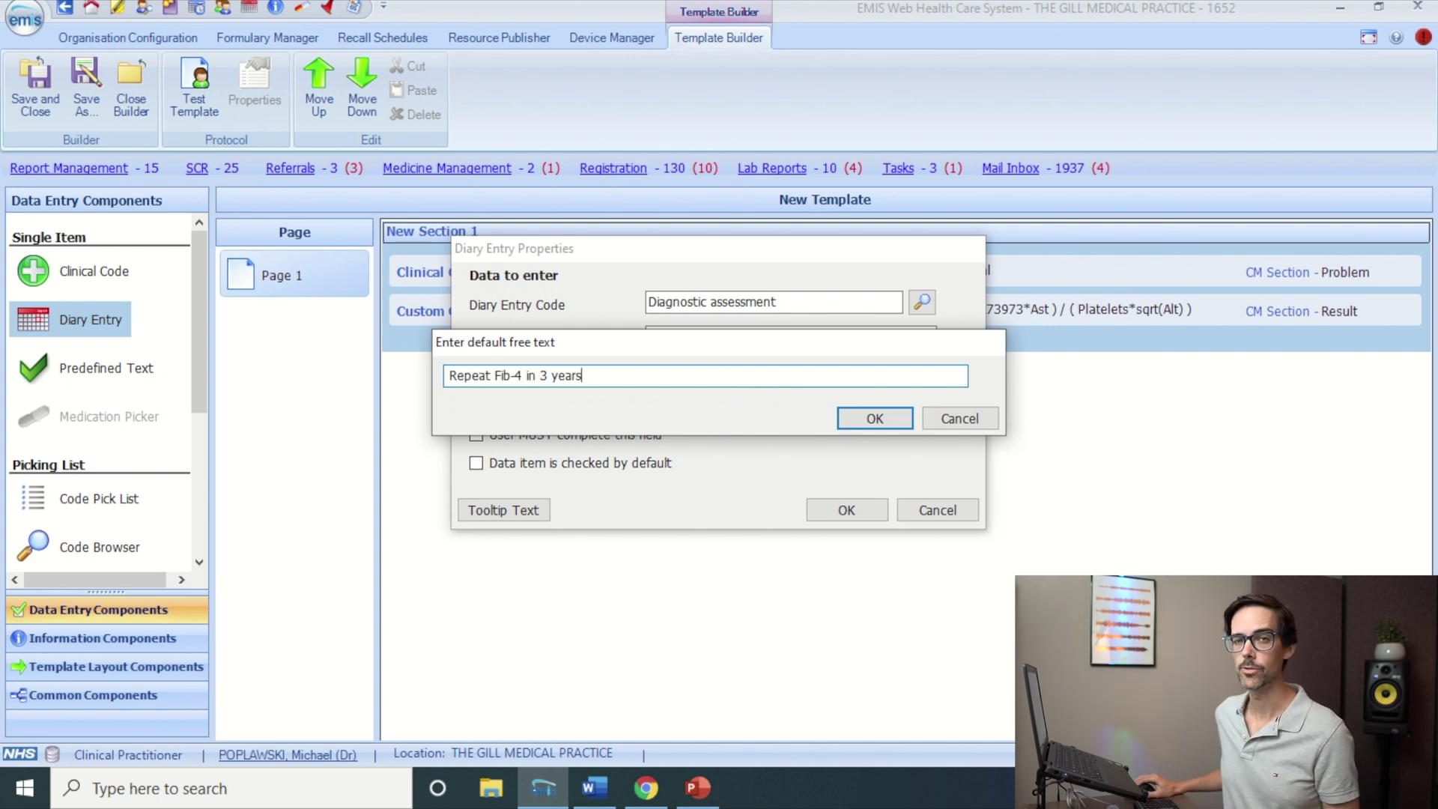
click(902, 418)
click(848, 508)
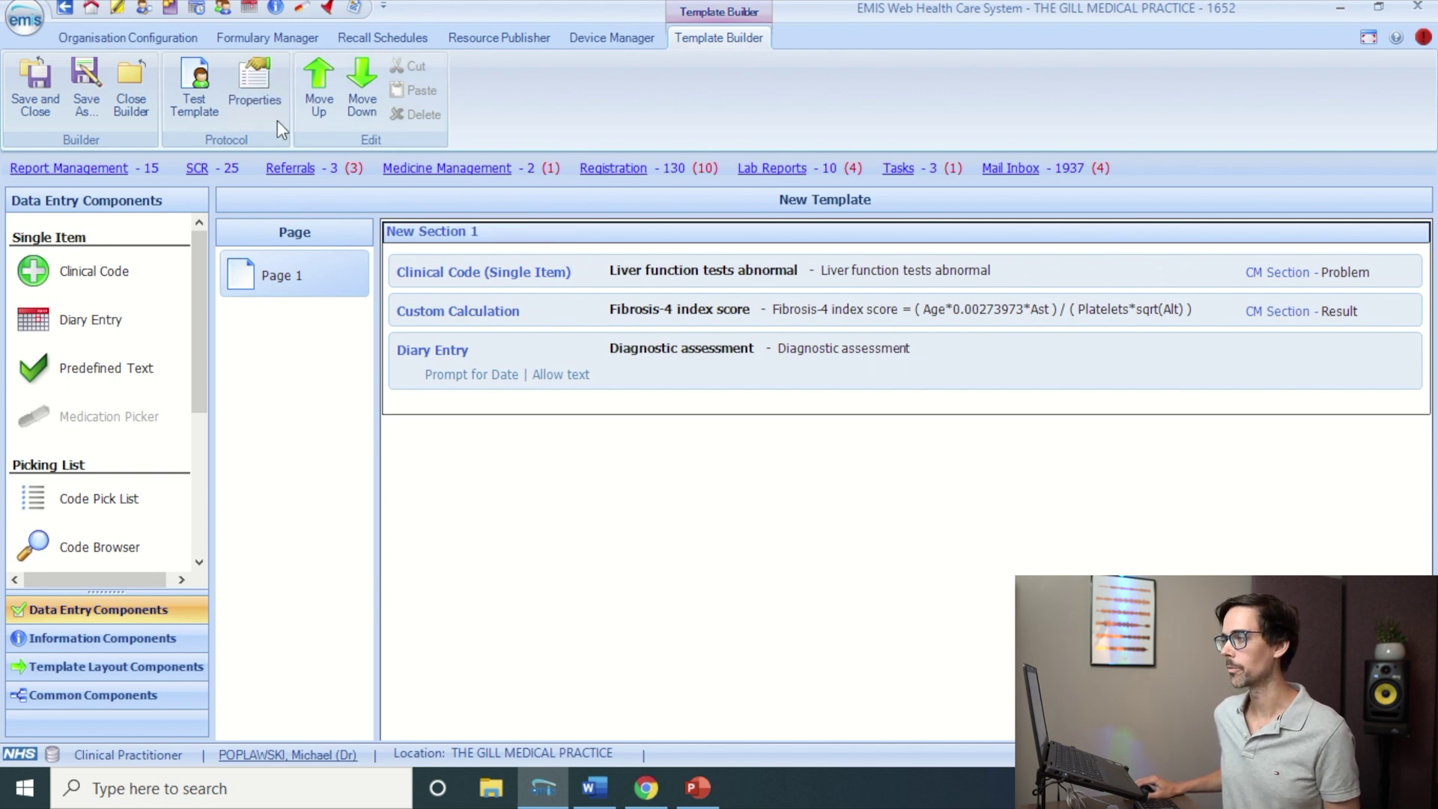
- Replace the section title 'New Section 1' with 'Fibrosis-4 (FIB-4) Calculator' in Properties
click(246, 83)
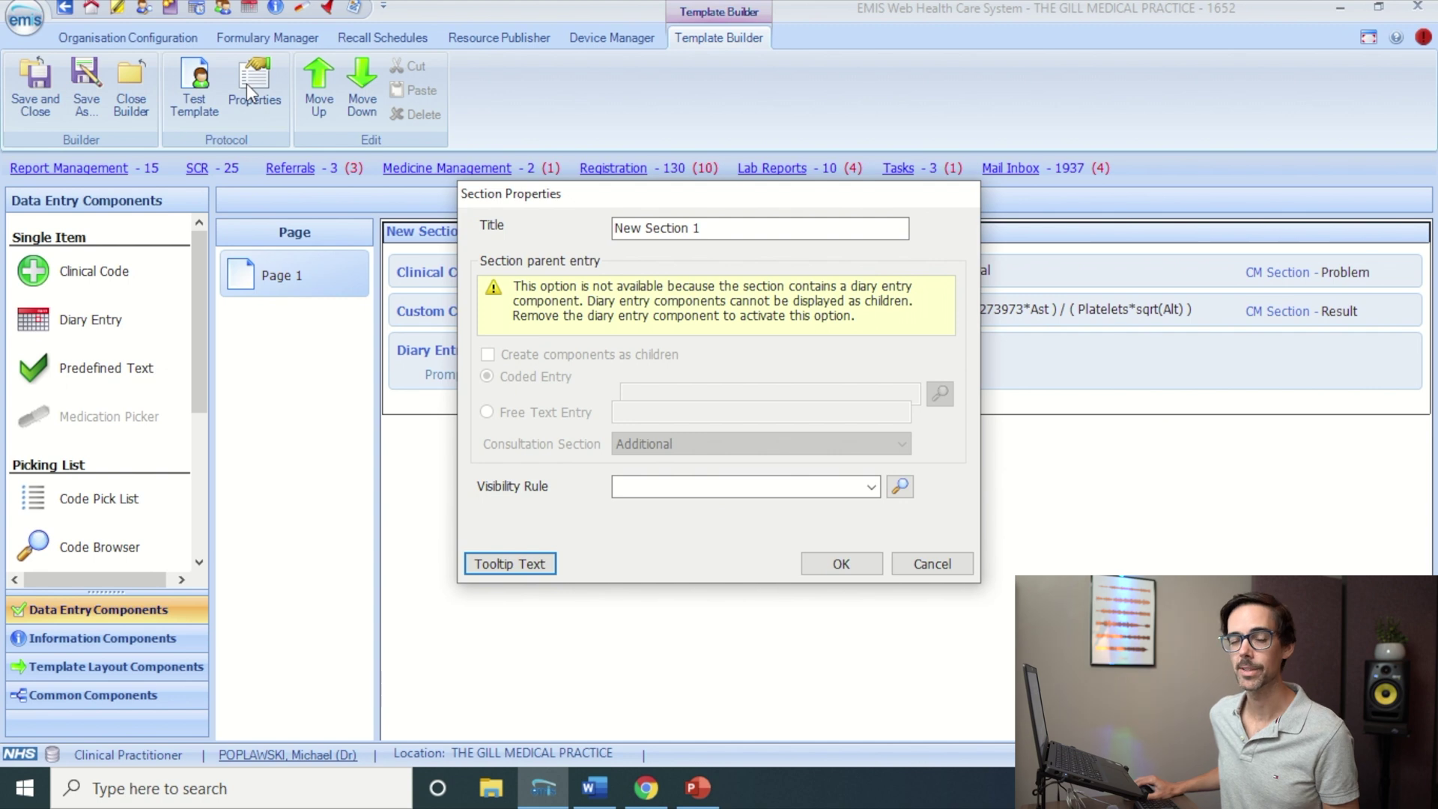
drag(712, 228, 613, 227)
text(Fibrosis-4 (FIB-4) Calculator)
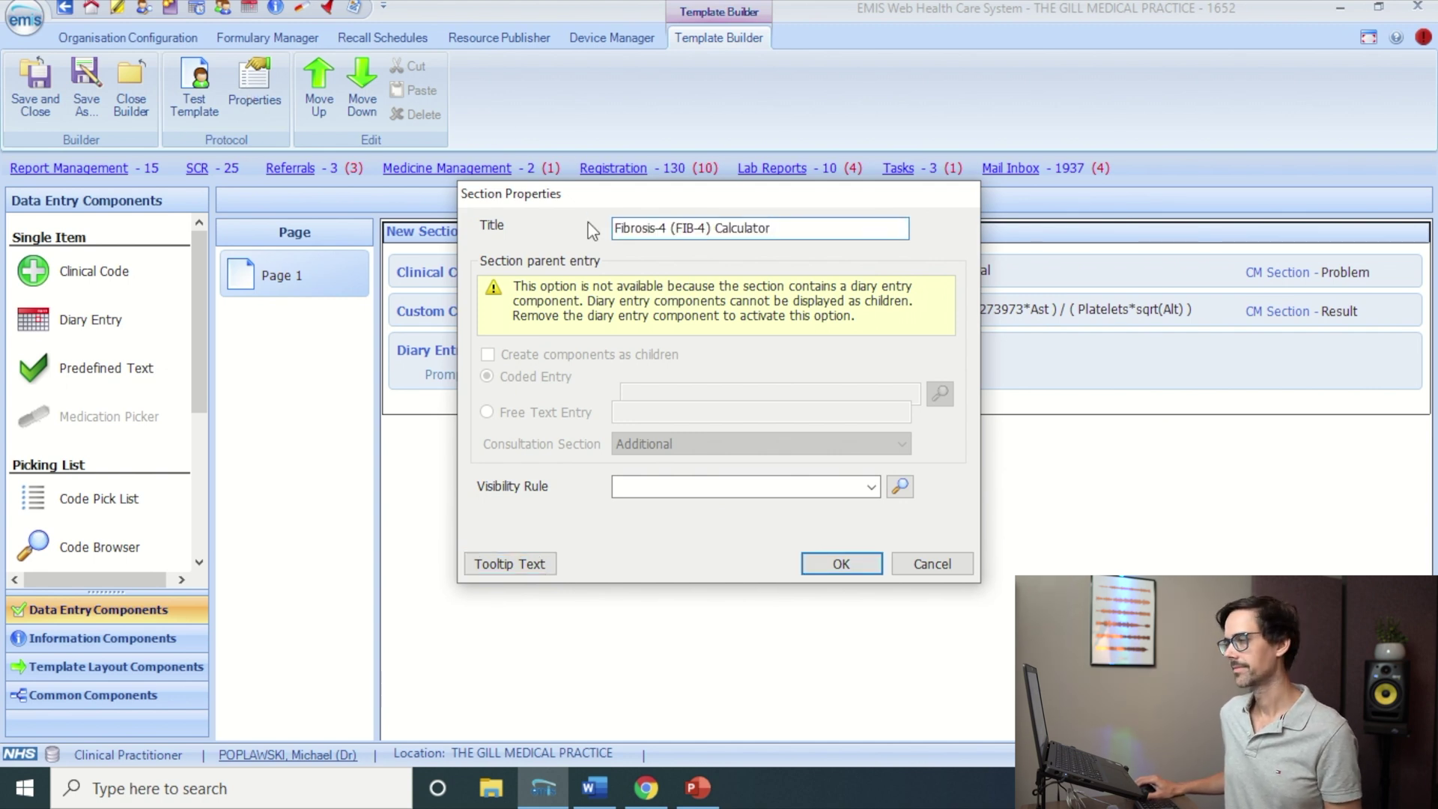
click(841, 563)
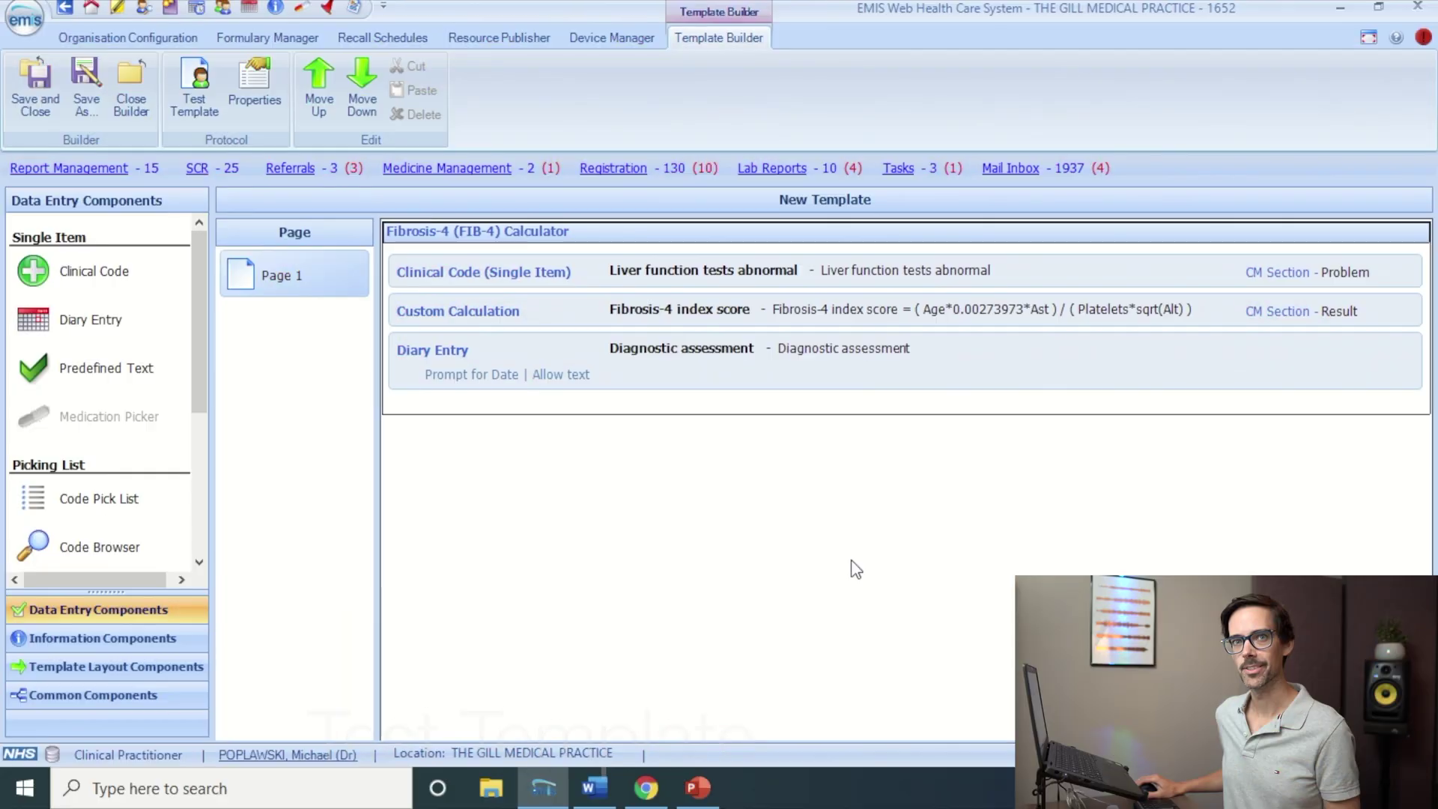
- Test-run the template, calculate the FIB-4 score, and date the Diagnostic assessment follow-up 11-Aug-2024
click(213, 107)
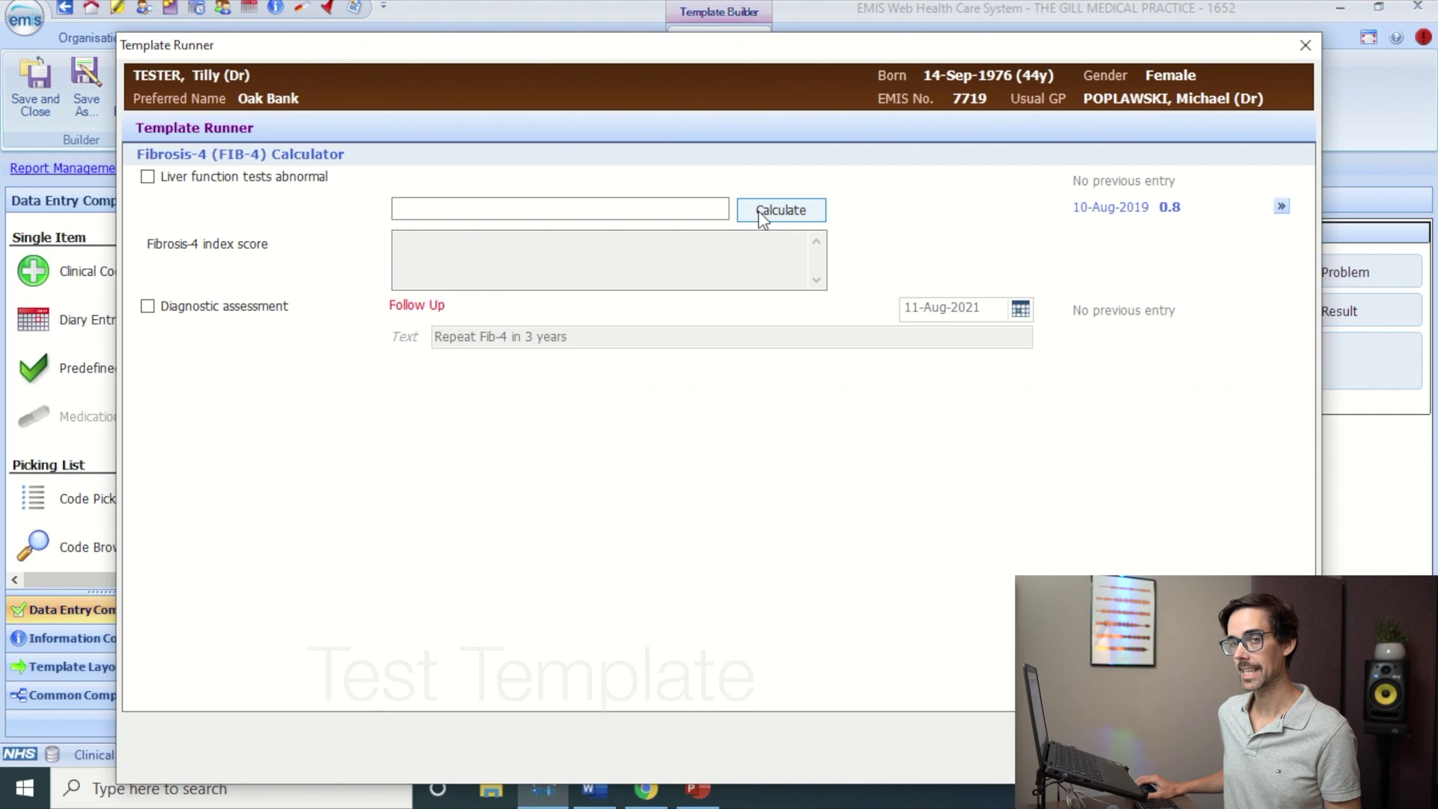
click(762, 218)
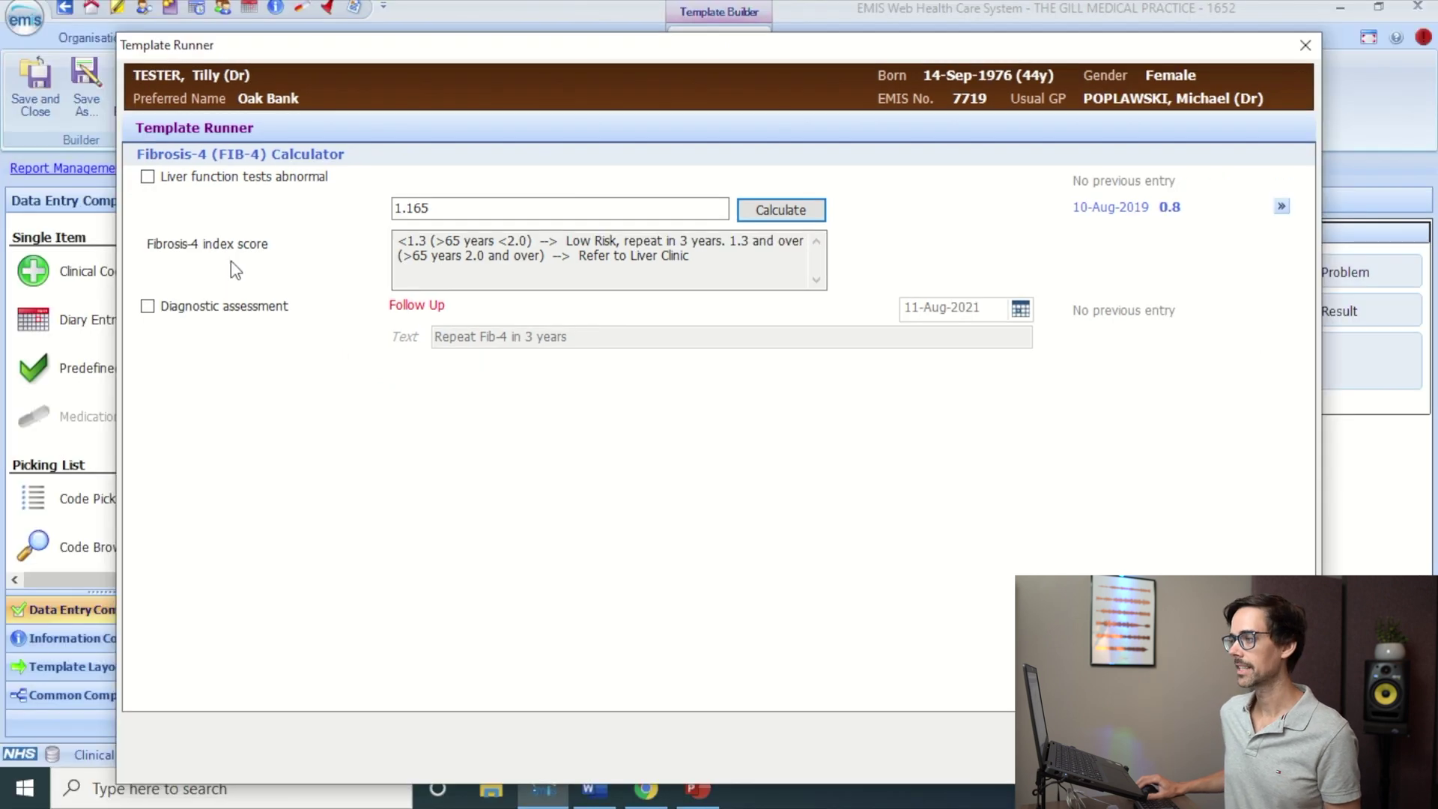
click(52, 337)
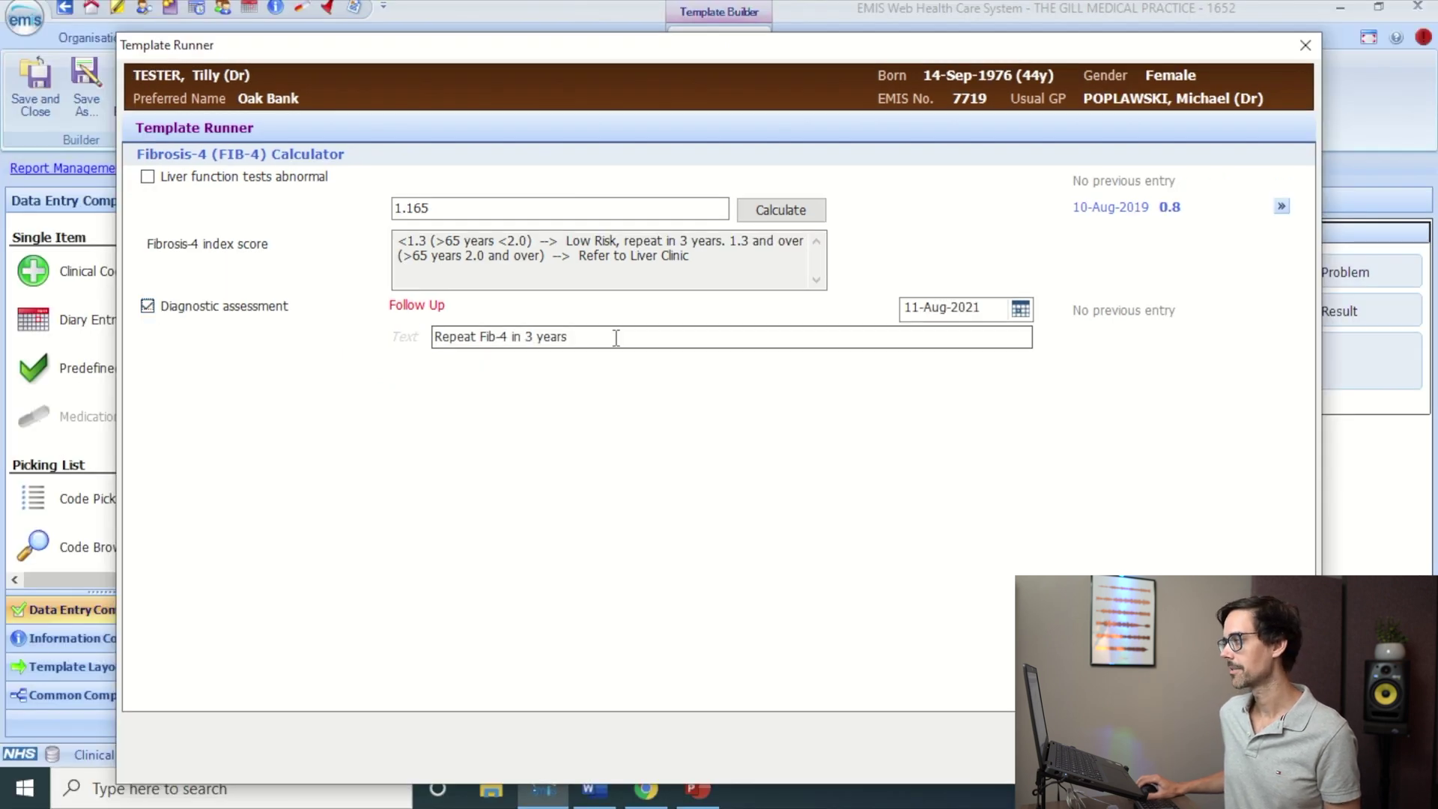
click(1019, 309)
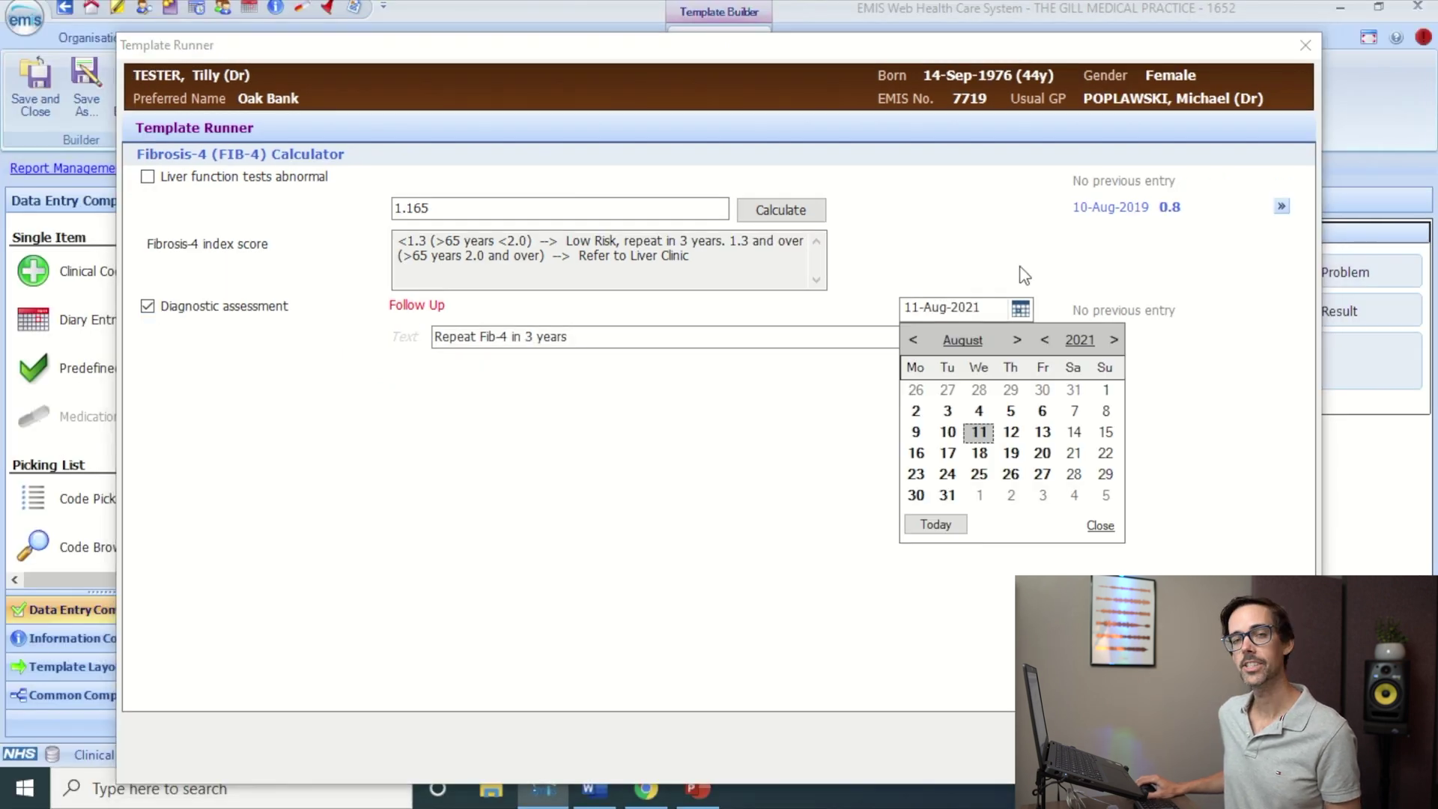
click(1116, 340)
click(1116, 340)
click(1116, 341)
click(1104, 412)
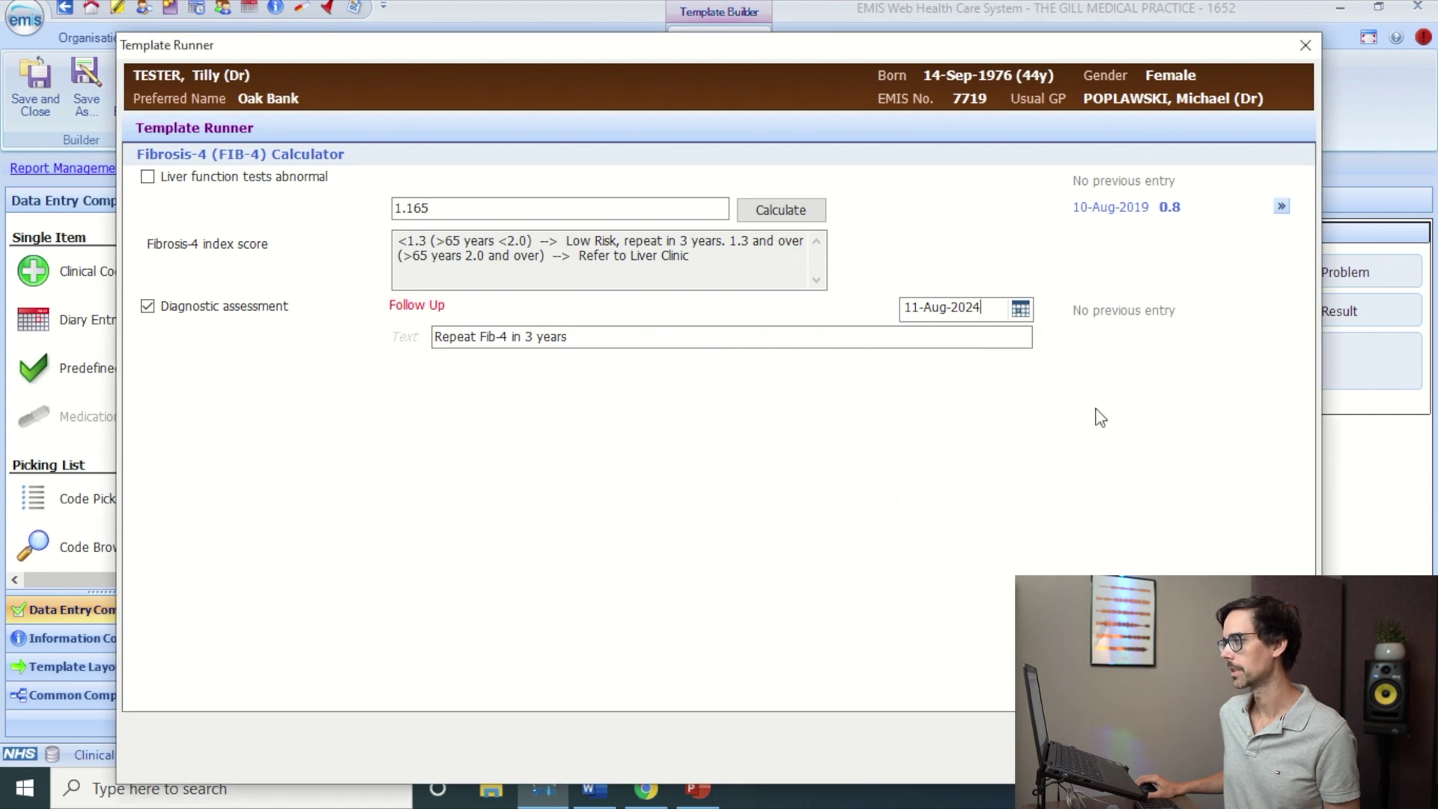
- Tick liver function tests abnormal, try episode Review then First Episode, and close the runner
click(147, 176)
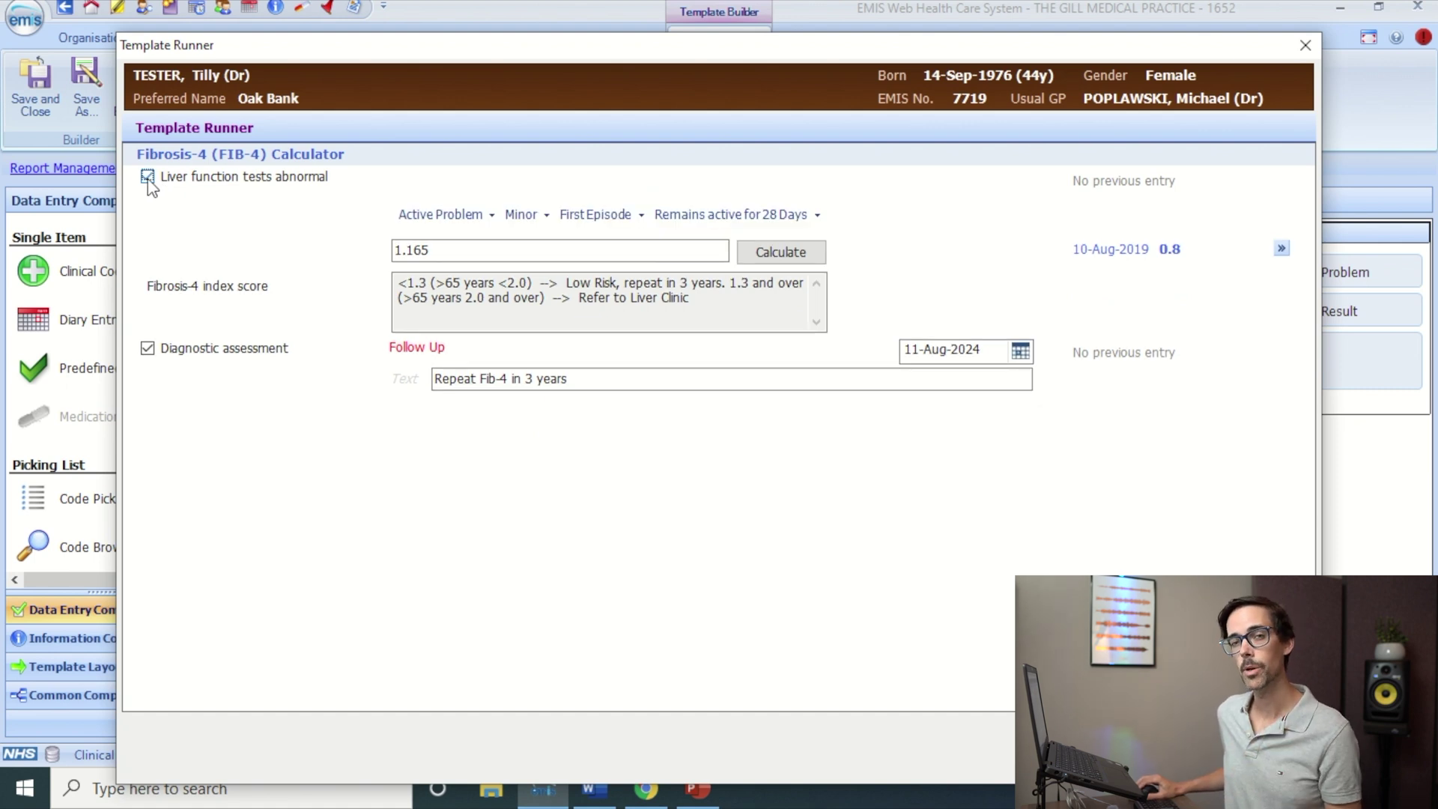
click(576, 215)
click(595, 264)
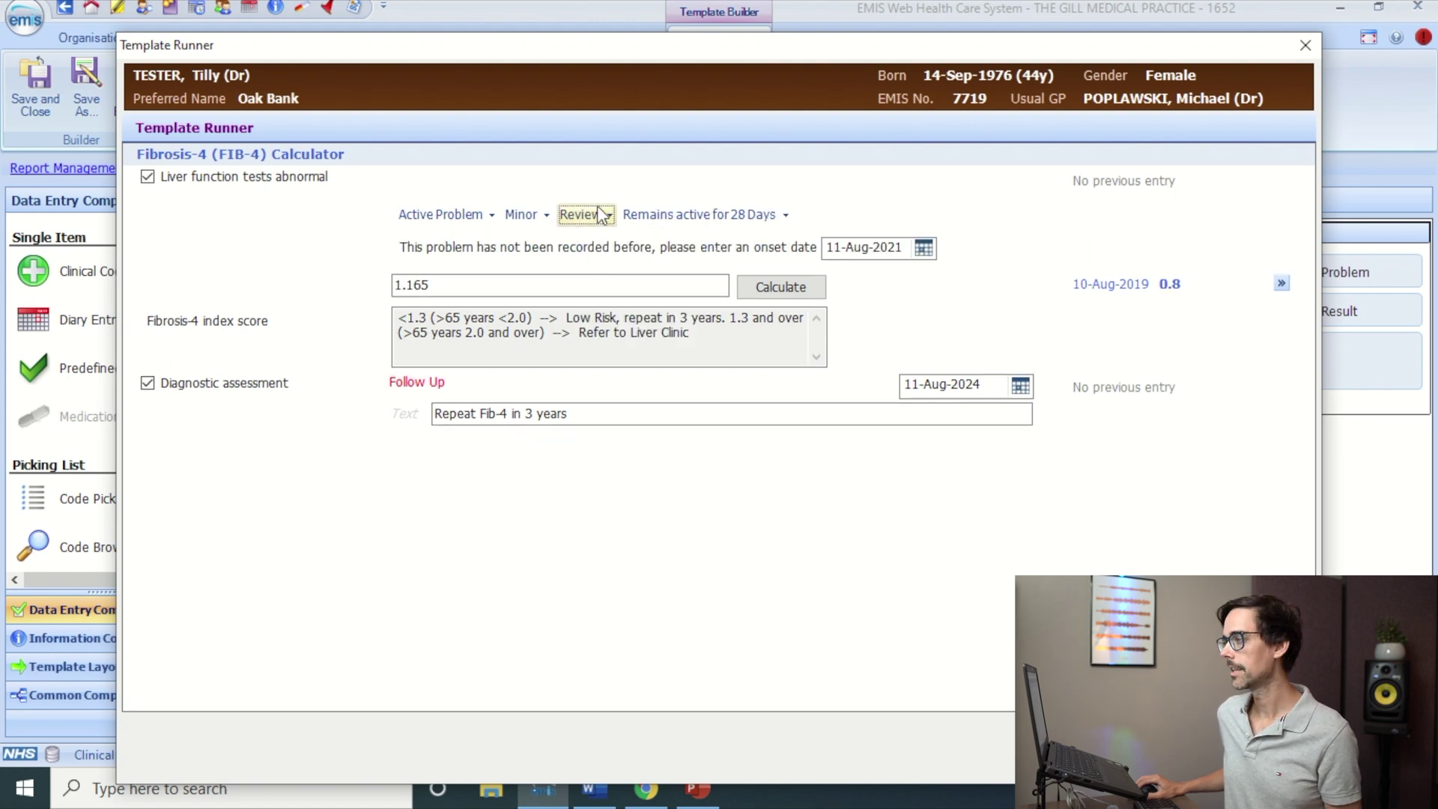
click(599, 216)
click(606, 237)
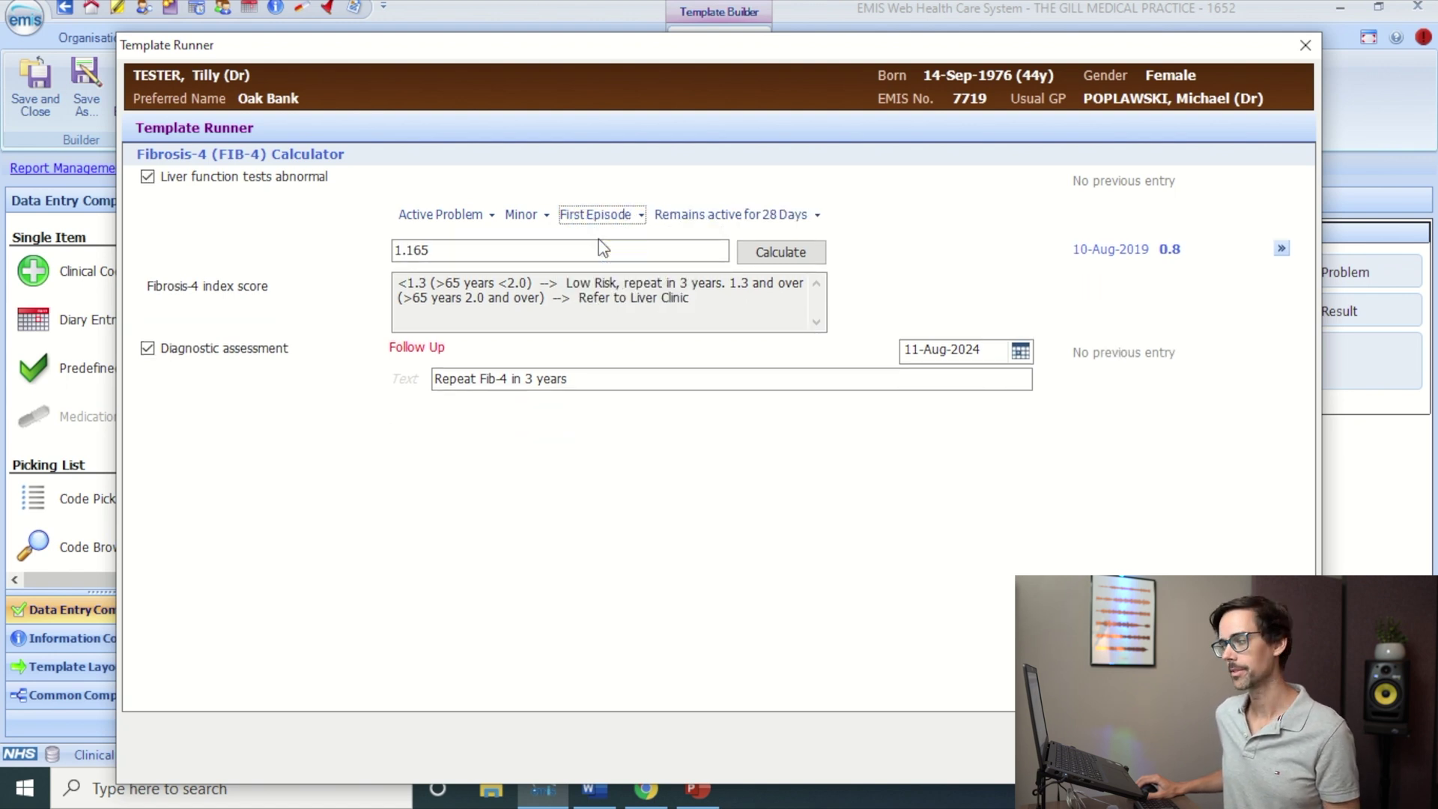
key(Escape)
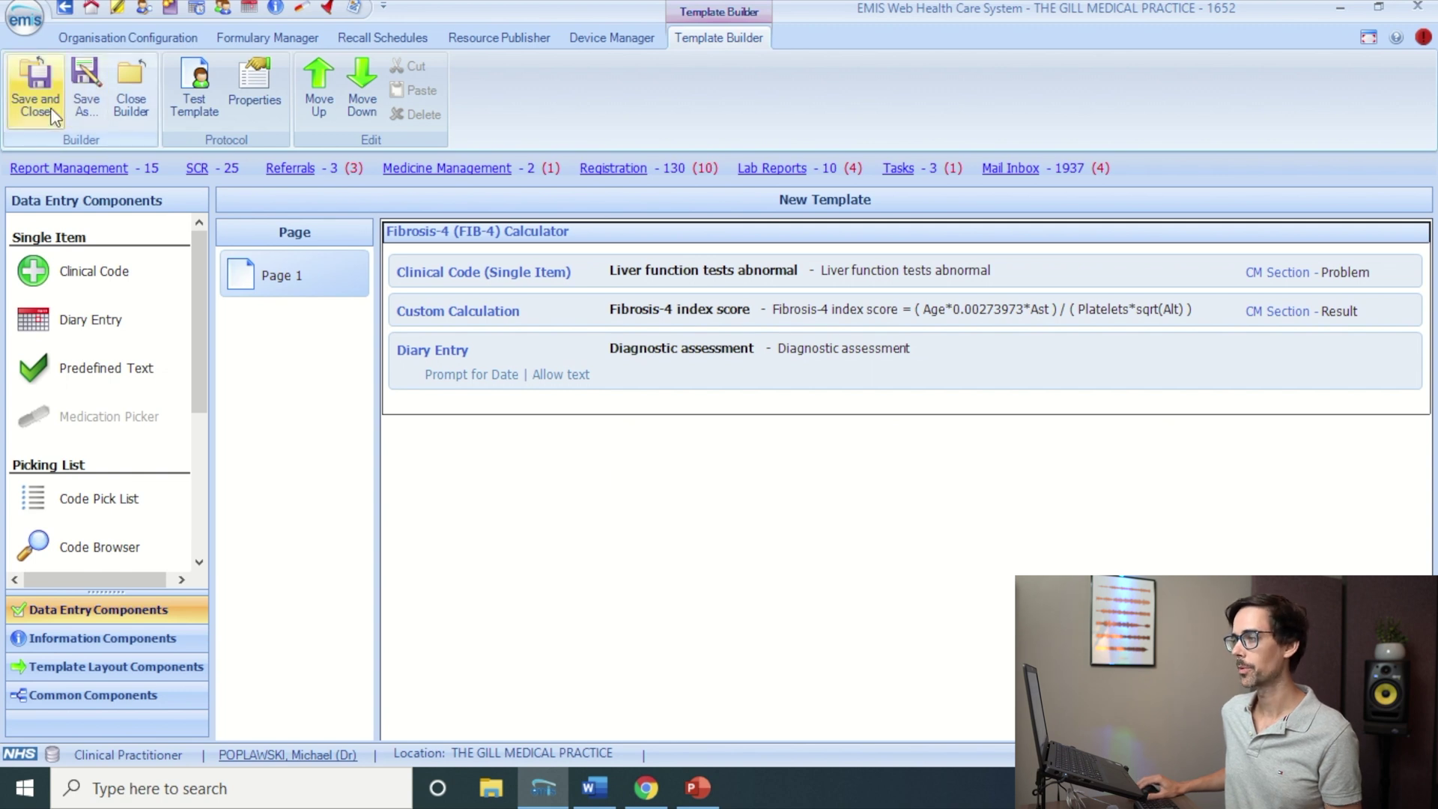
- Save the template in GPOTM as 'Fib-4' with description 'Fibrosis-4 (FIB-4) Calculator'
click(36, 89)
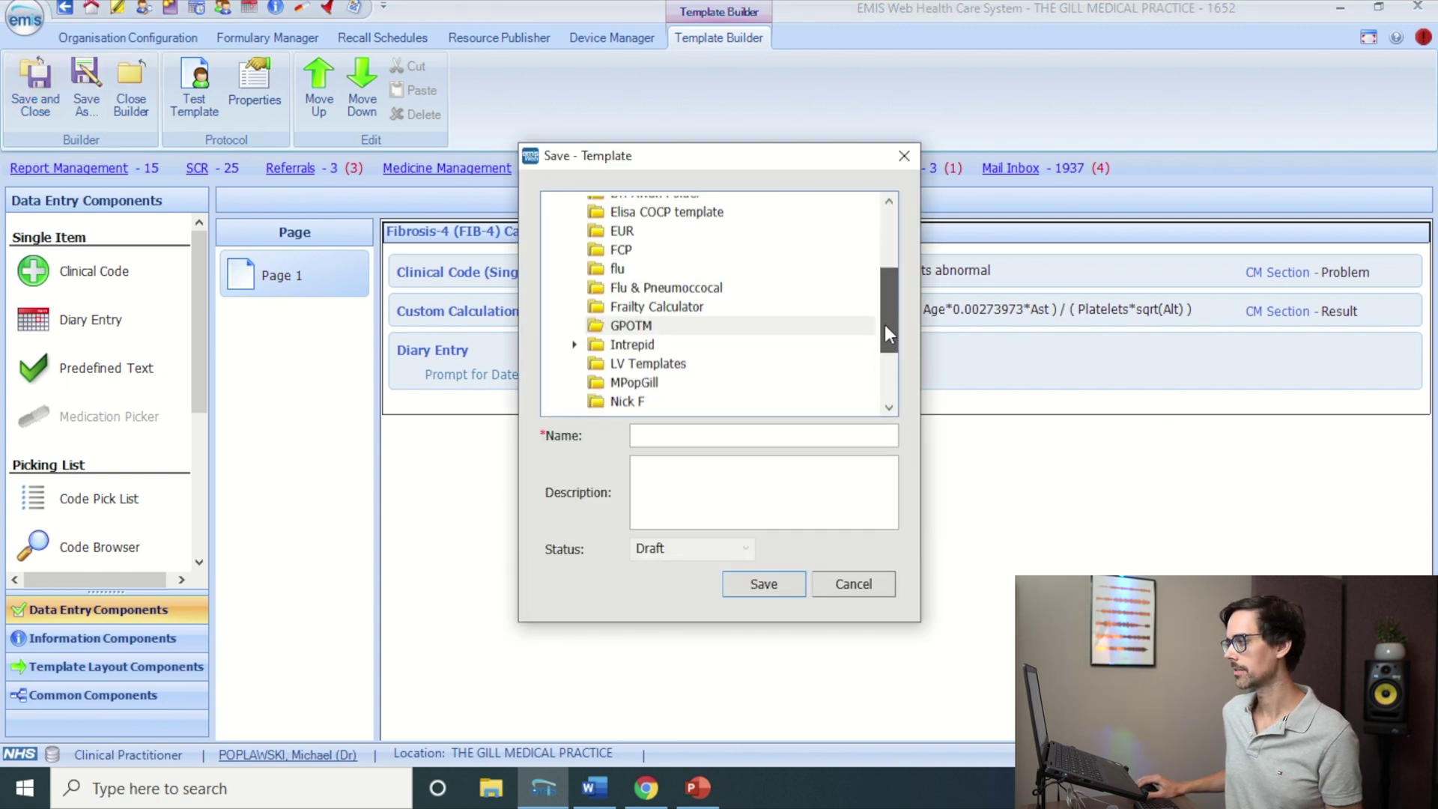
click(640, 315)
key(Tab)
text(Fib-4)
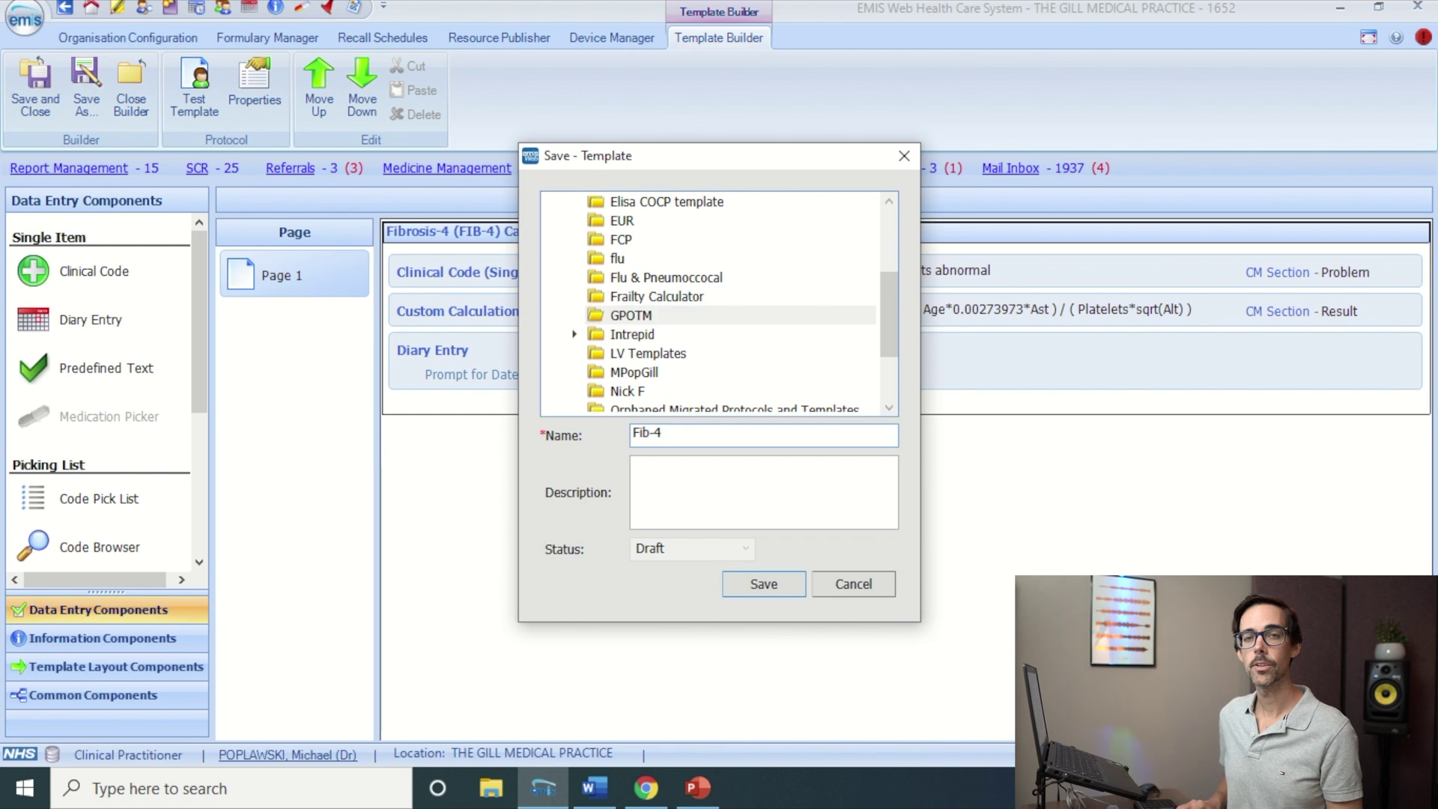
click(672, 478)
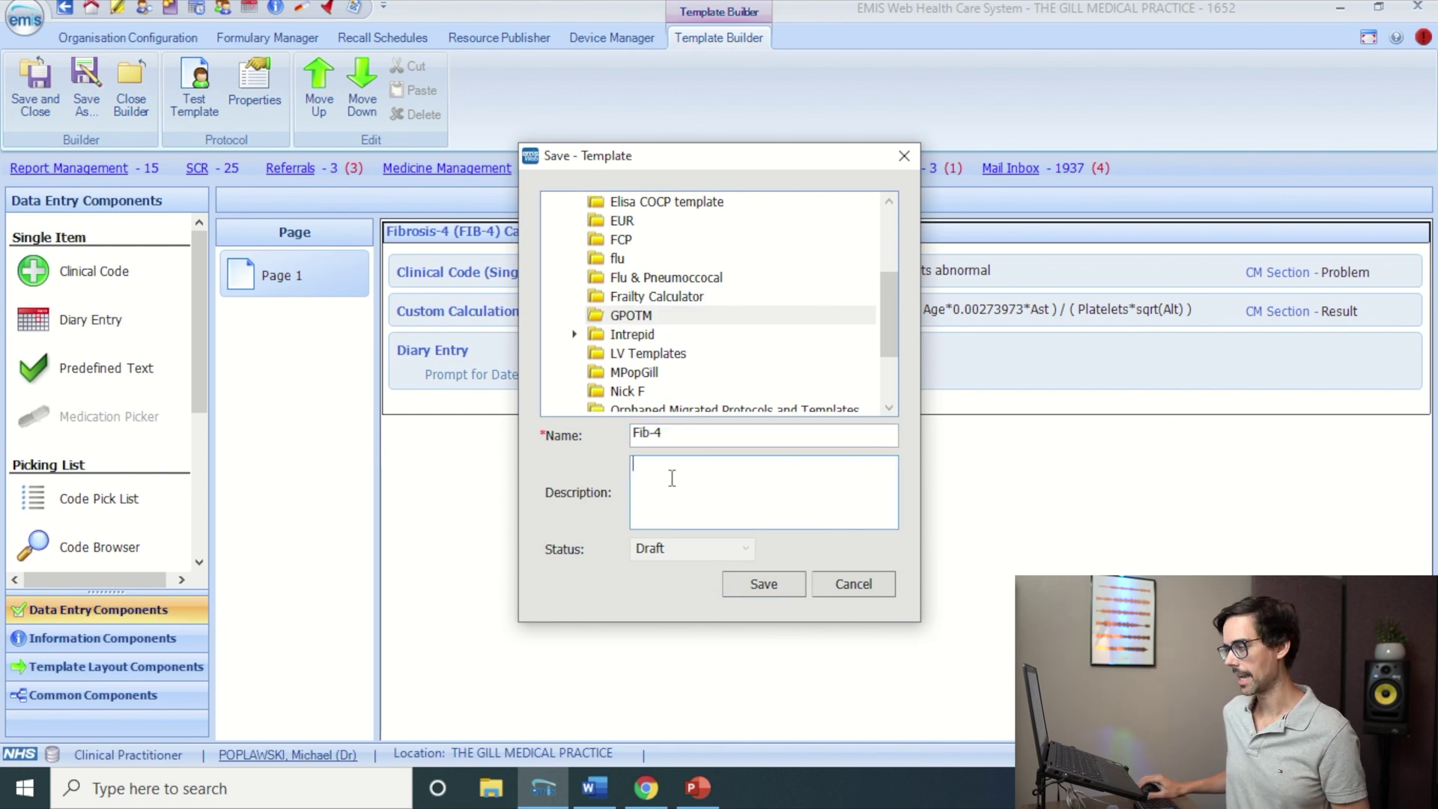
text(Fibrosis-4 (FIB-4) Calculator)
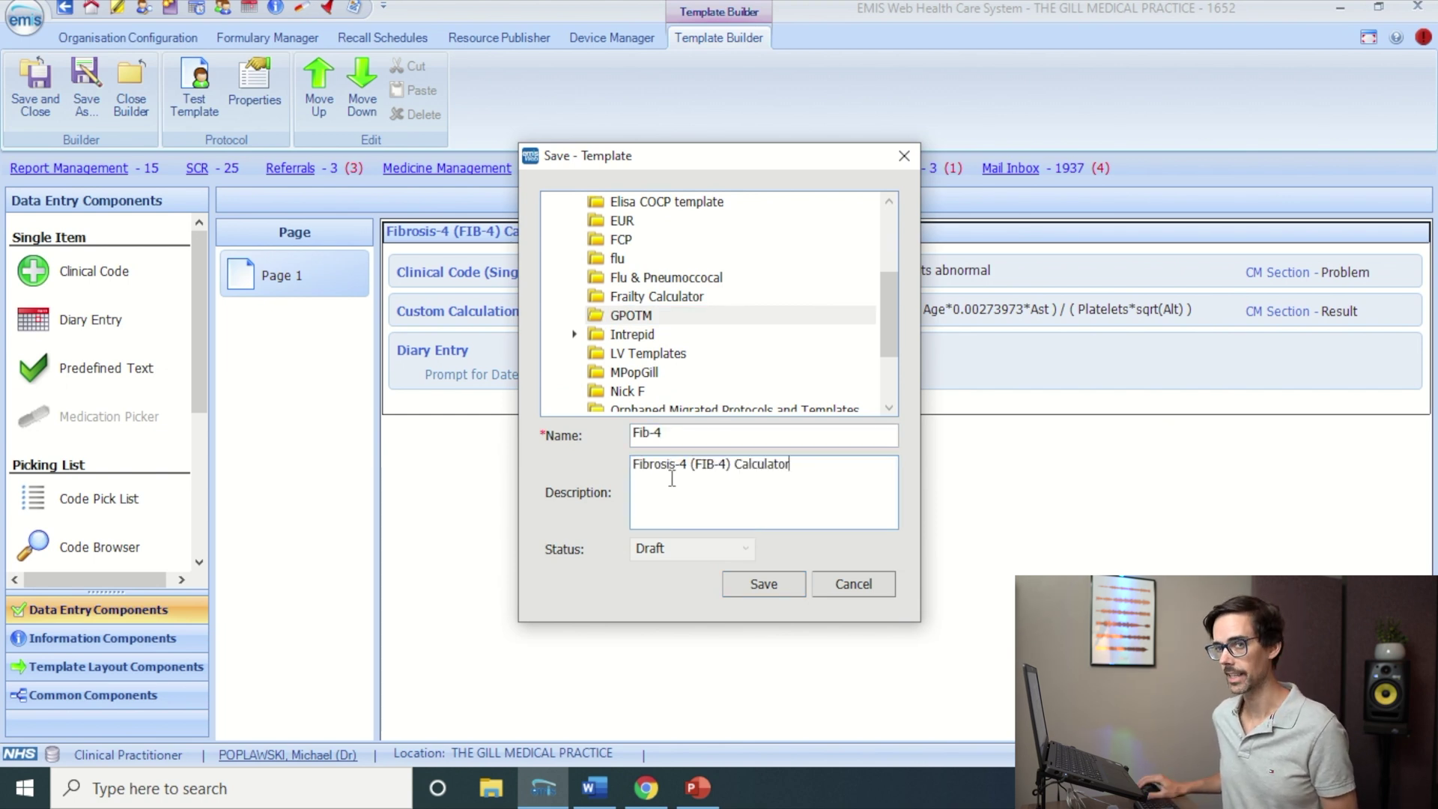
click(764, 585)
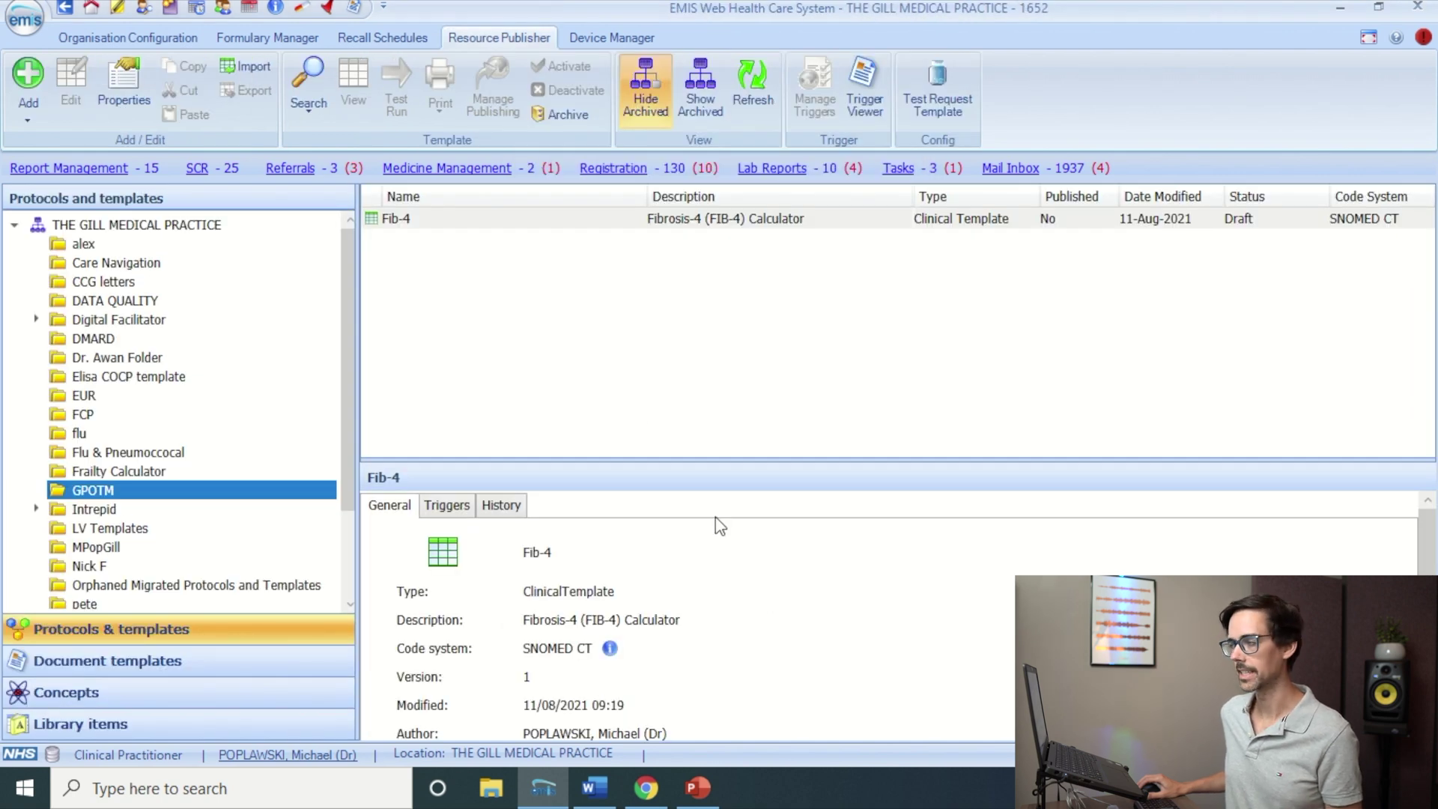
- Activate the Fib-4 template and open the test patient's new consultation
right_click(433, 221)
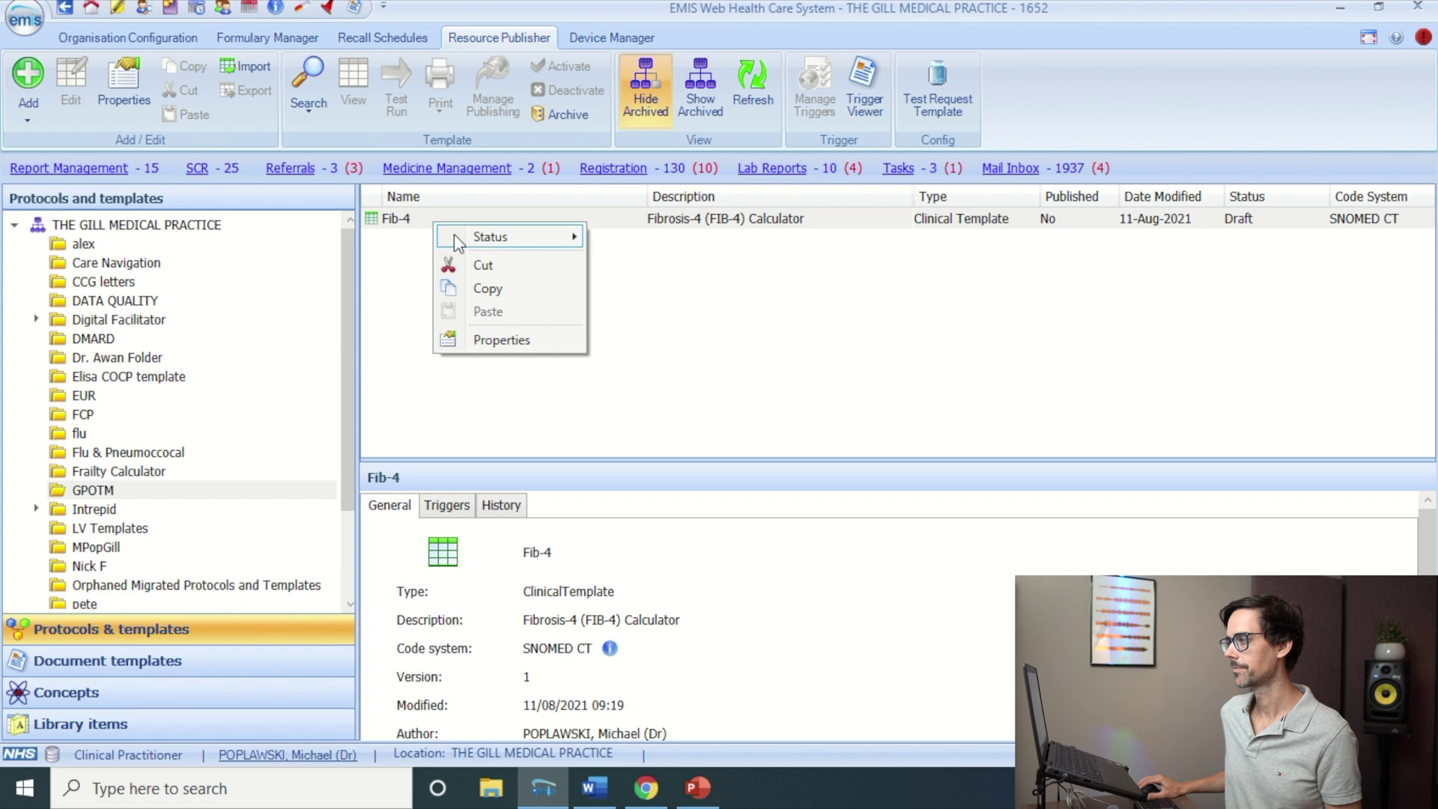
mouse_move(453, 234)
click(604, 233)
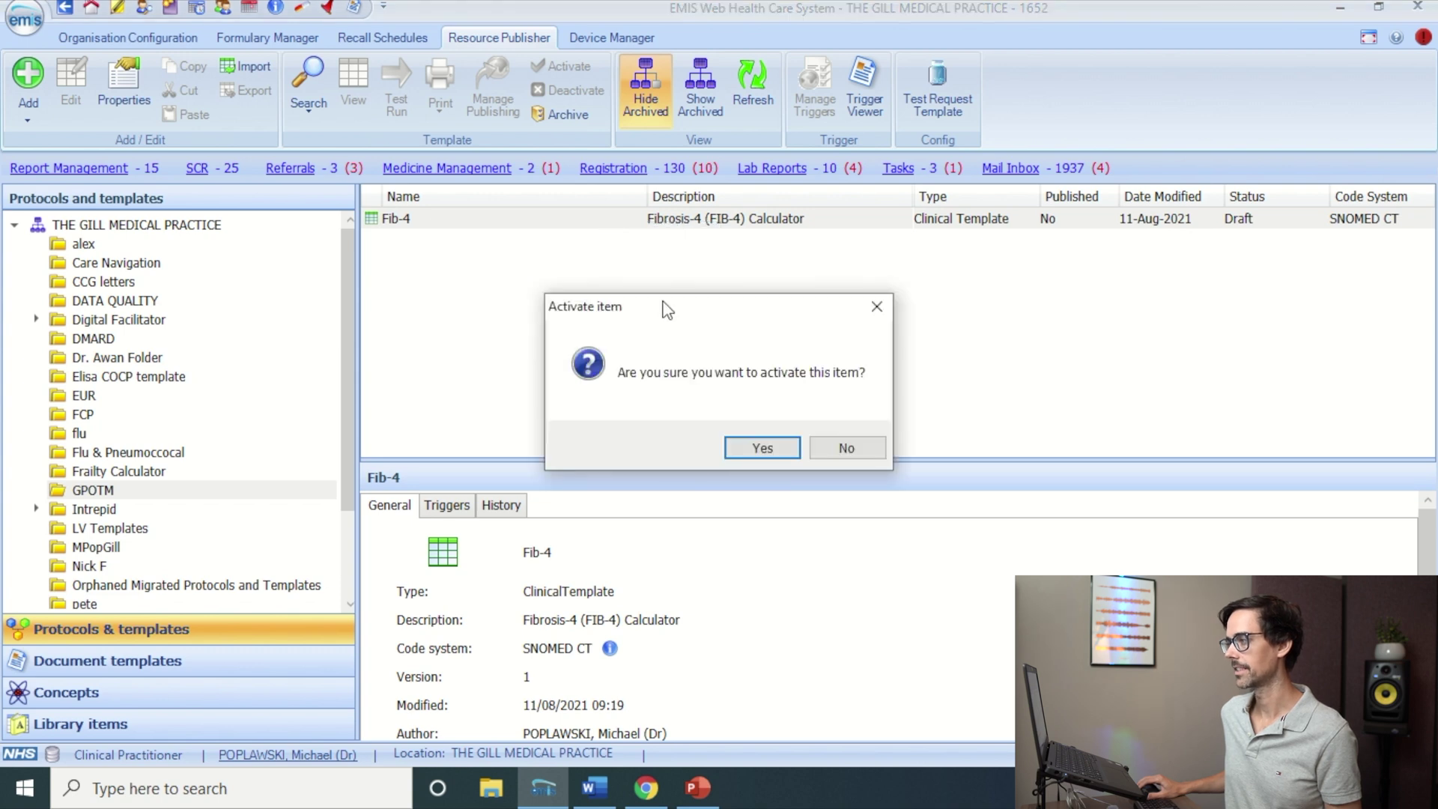
click(752, 452)
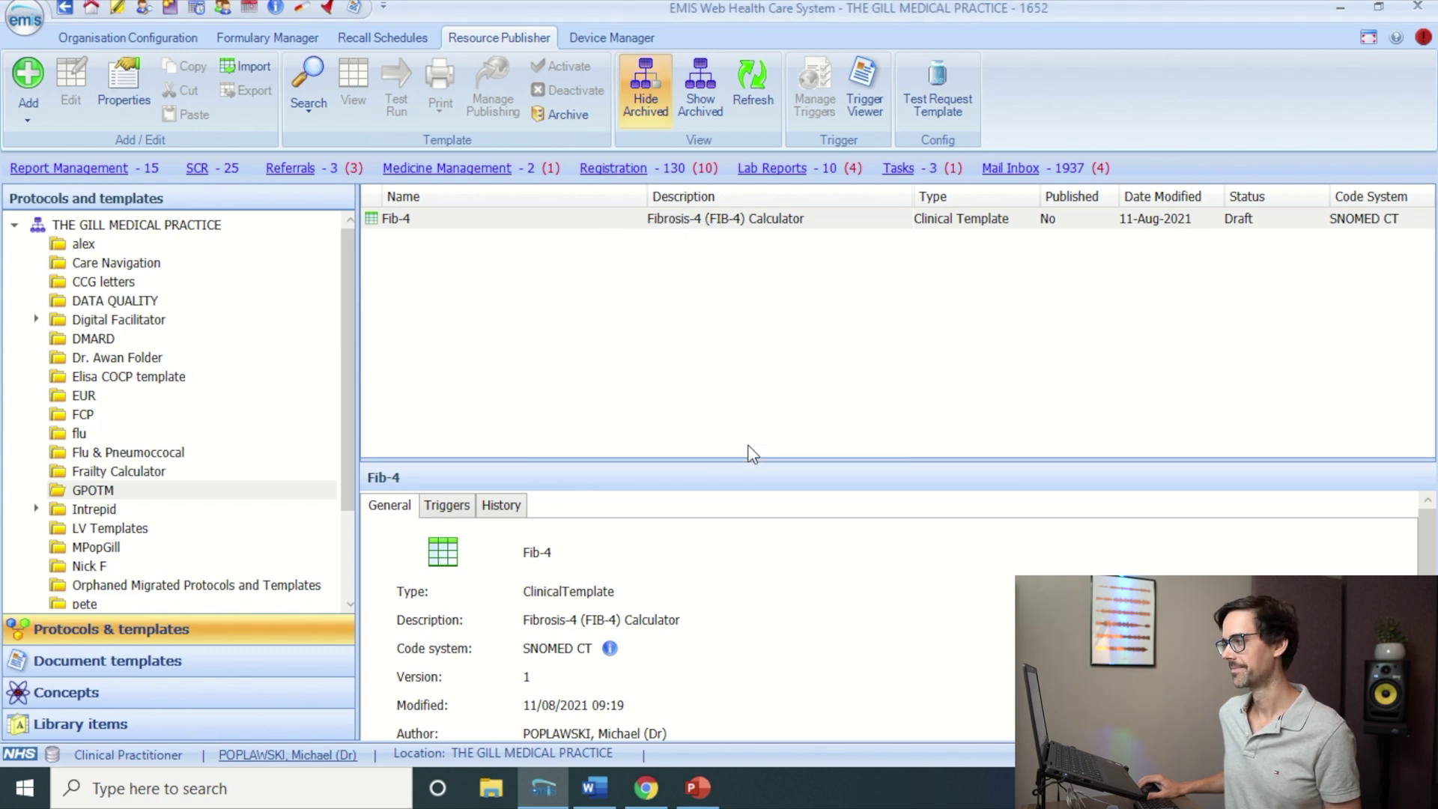
click(220, 11)
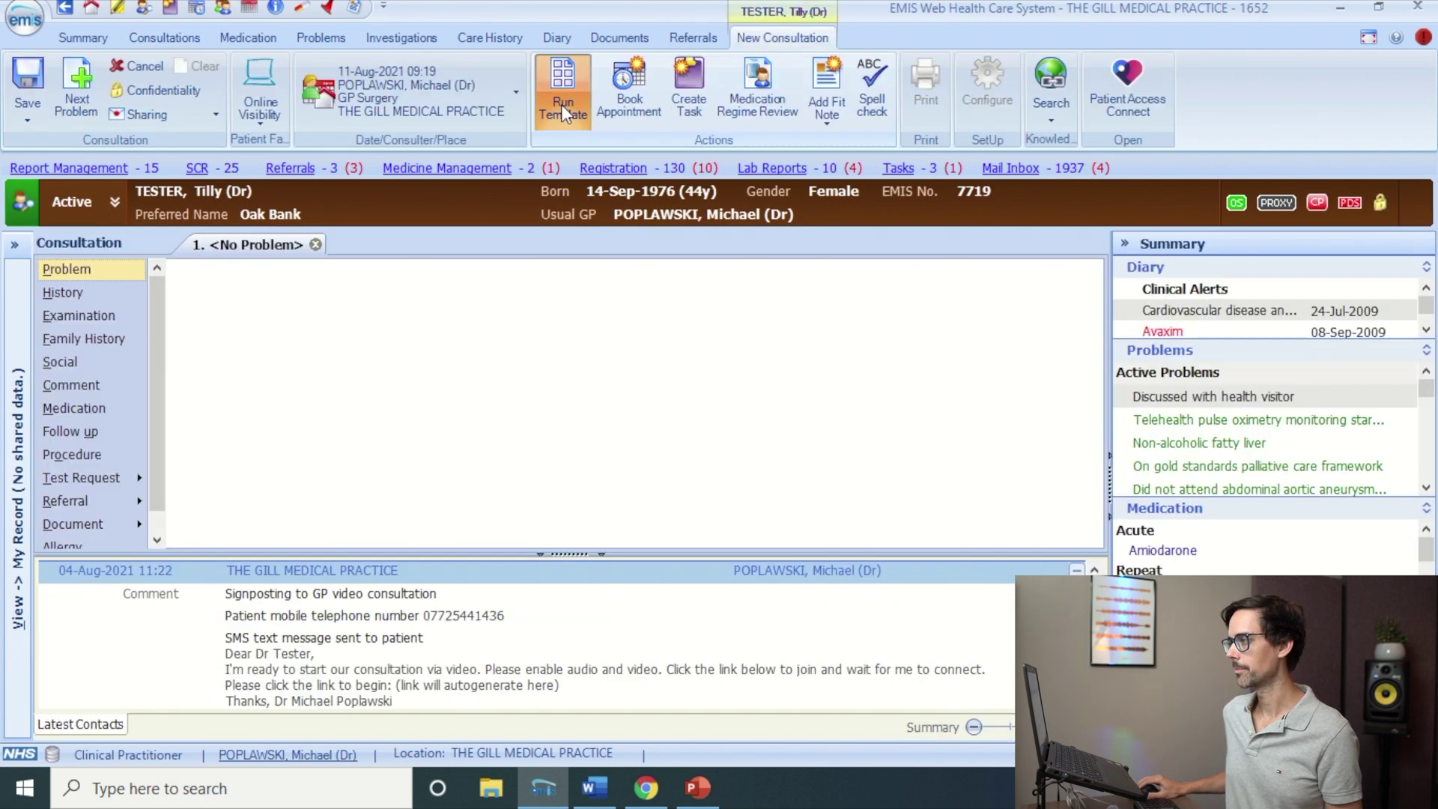
- Find and run the Fib-4 template in the consultation, calculating a FIB-4 score of 1.165
click(560, 105)
text(fib-4)
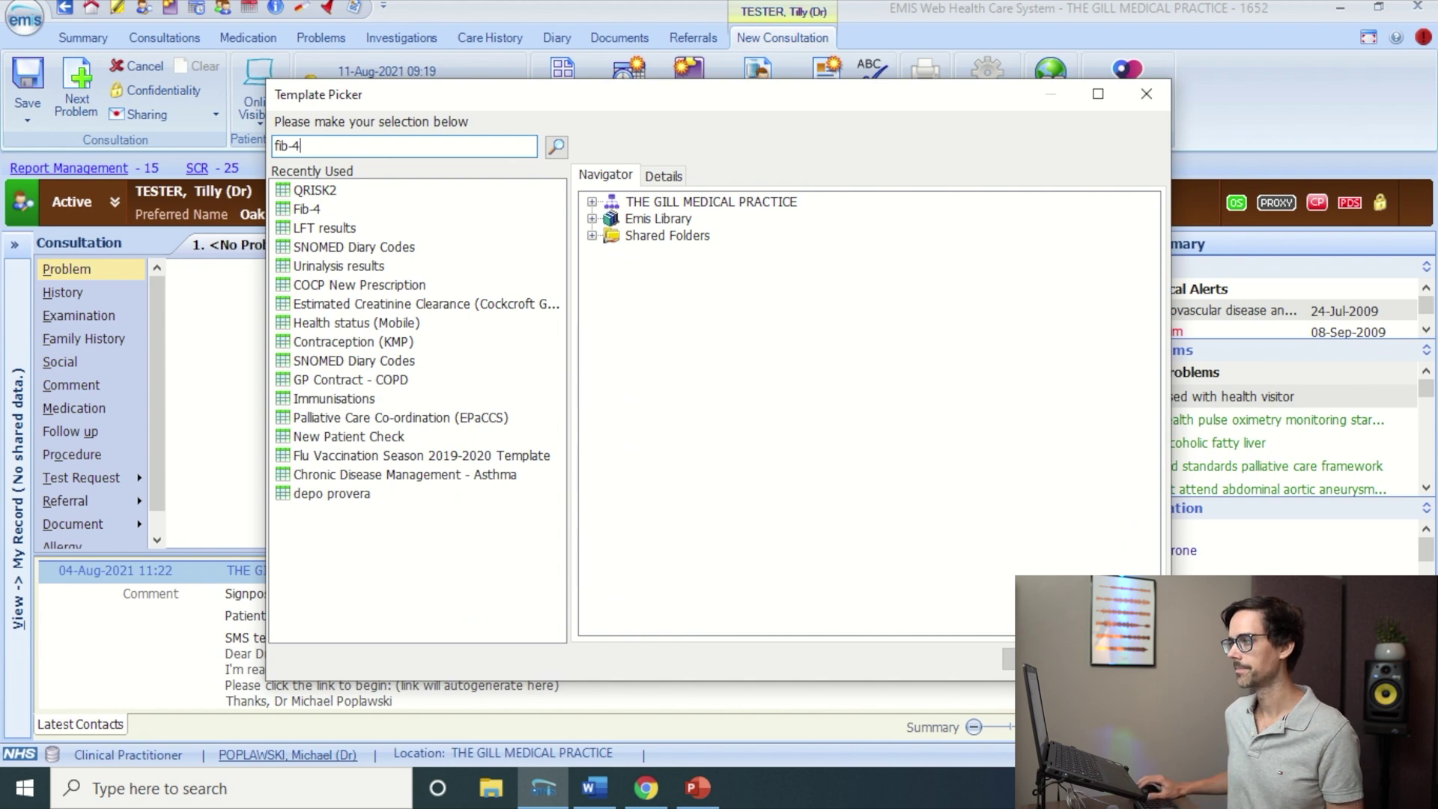
key(Return)
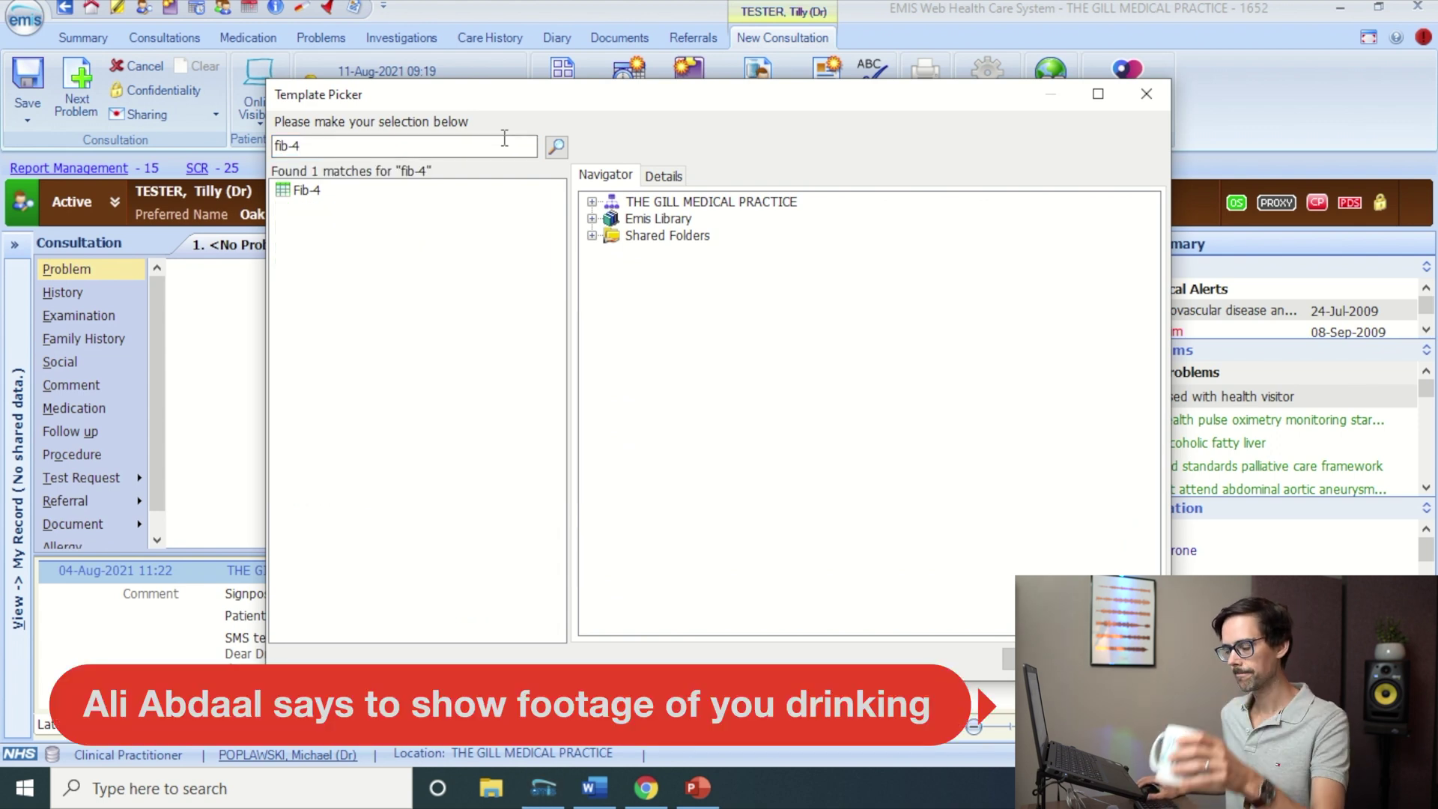
double_click(316, 192)
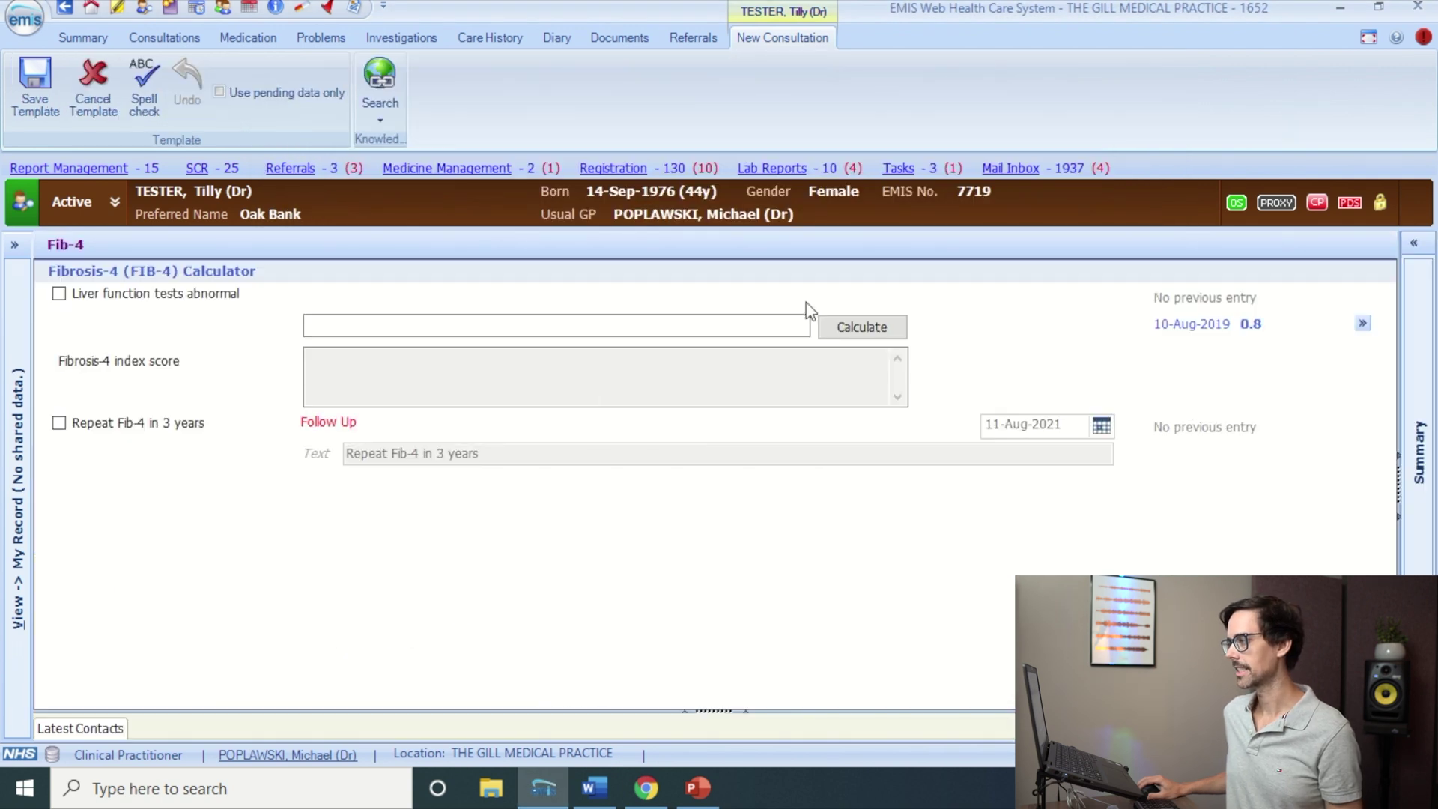
click(844, 328)
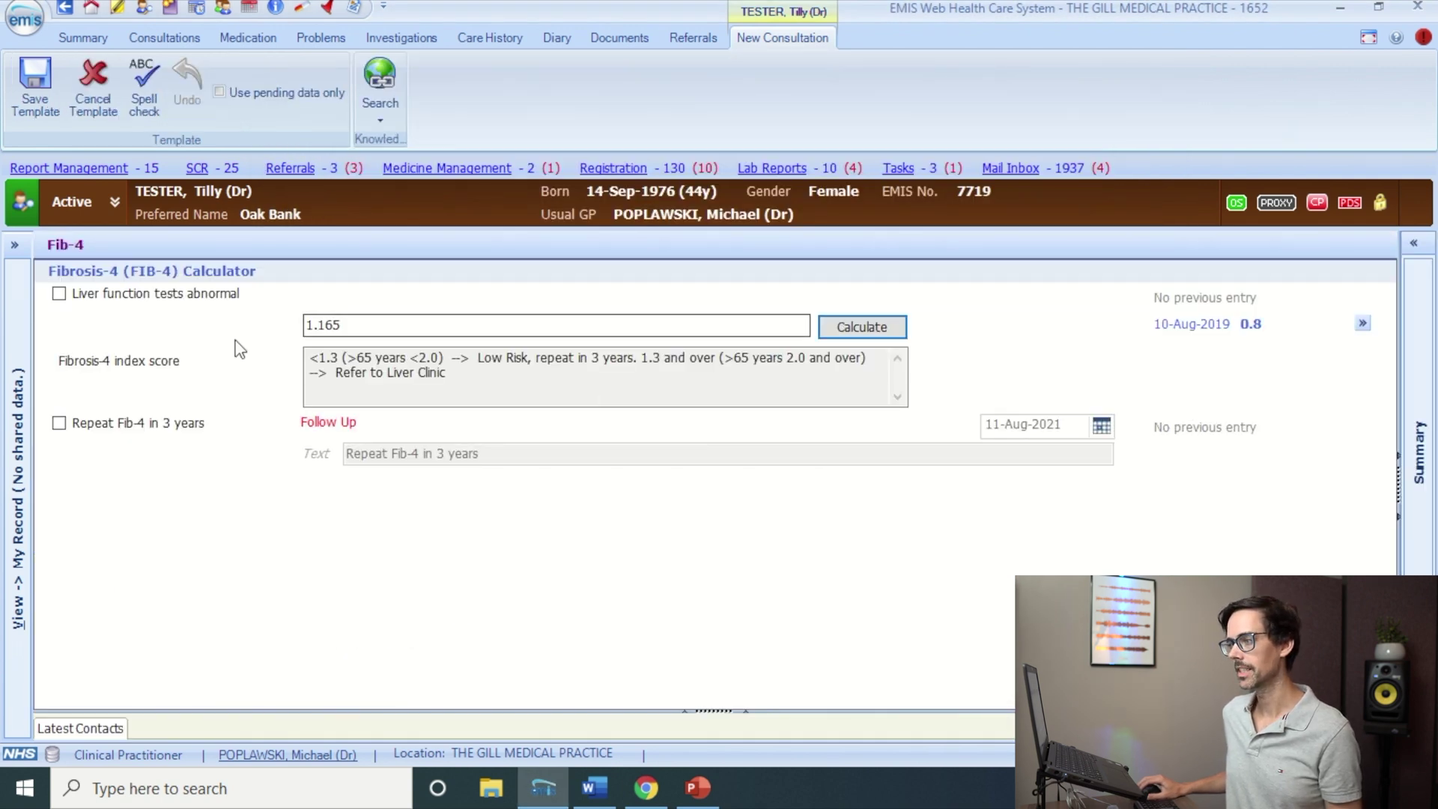
- Record the Repeat Fib-4 follow-up due 11-Aug-2024 and liver function tests abnormal
click(60, 422)
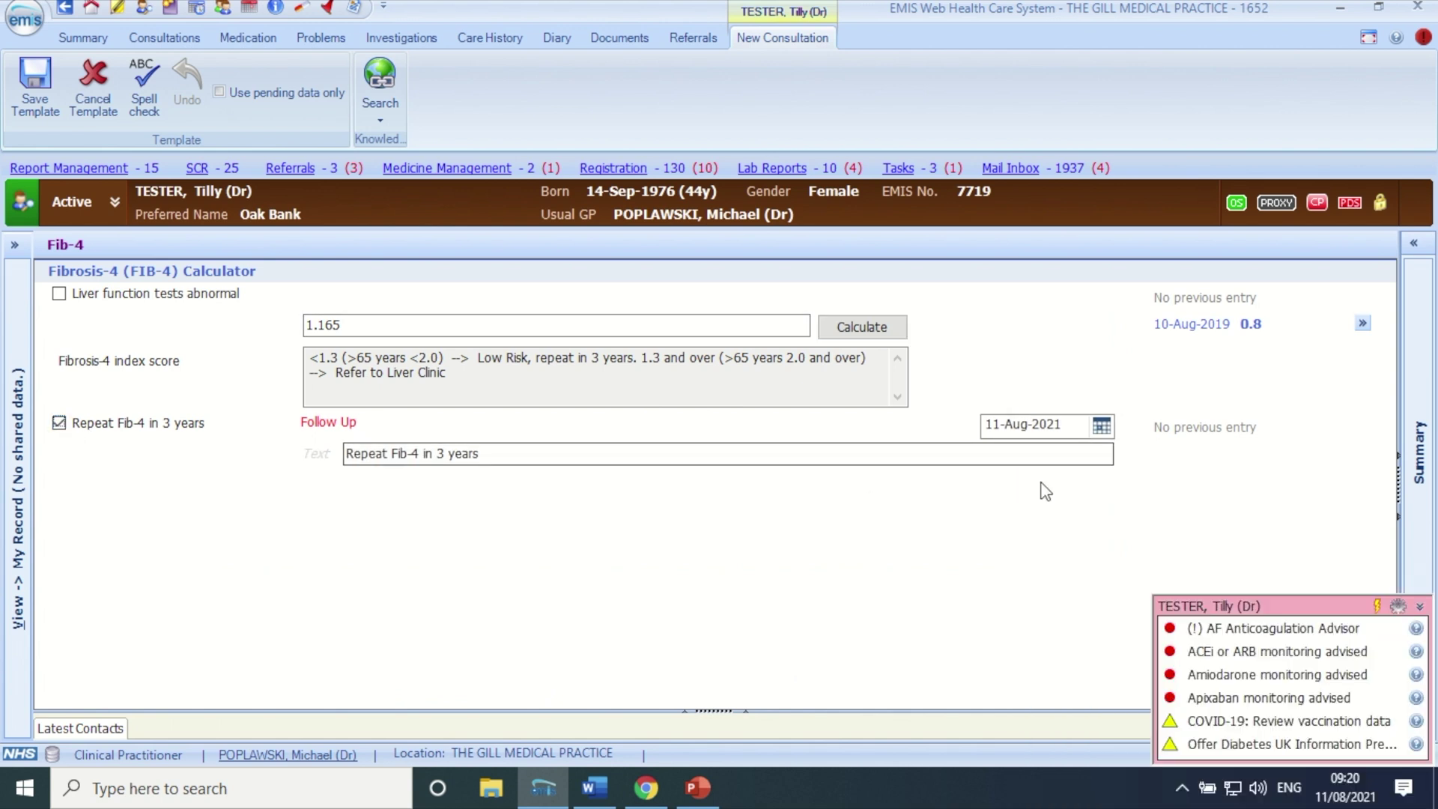
click(1101, 426)
click(1195, 457)
click(1195, 457)
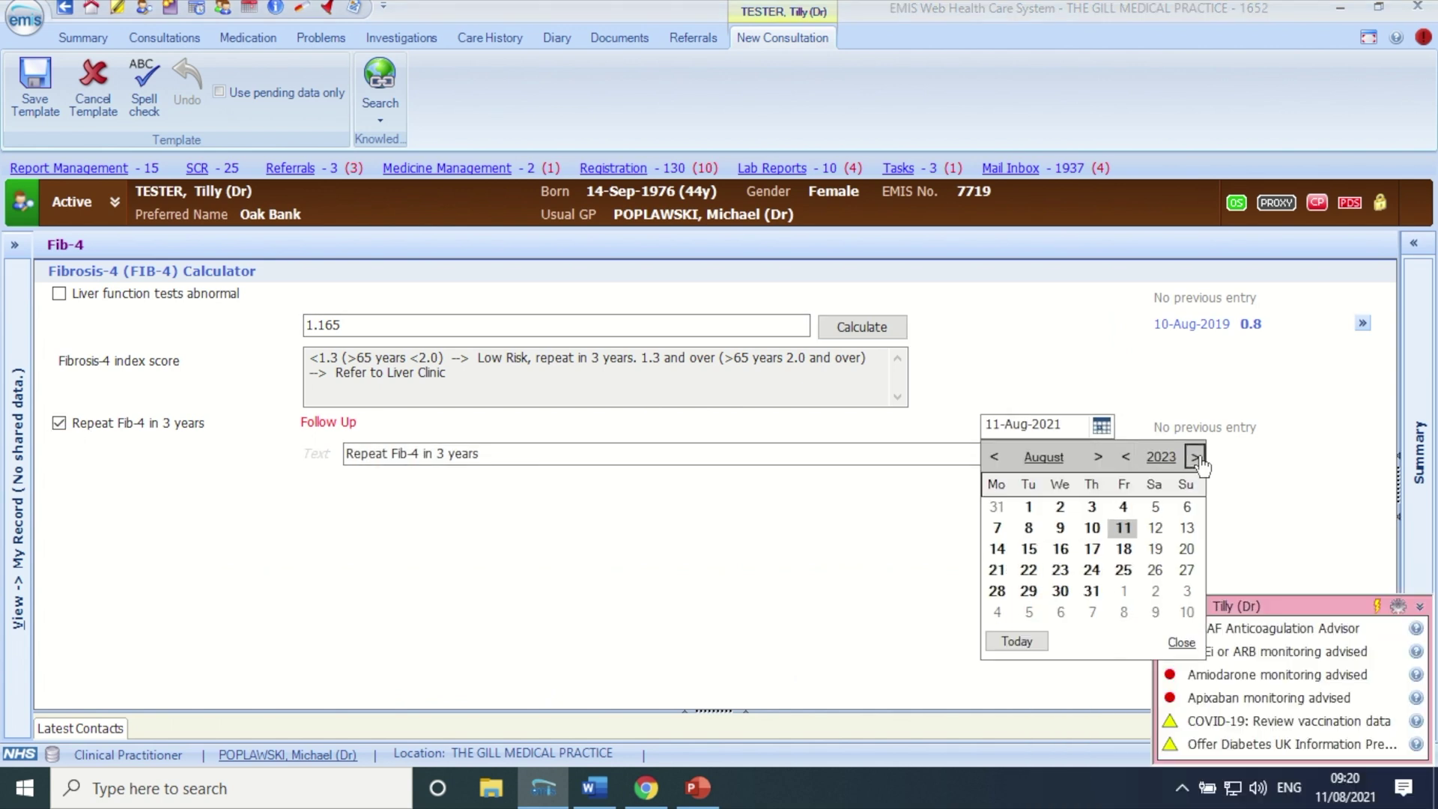
click(1195, 457)
click(1186, 527)
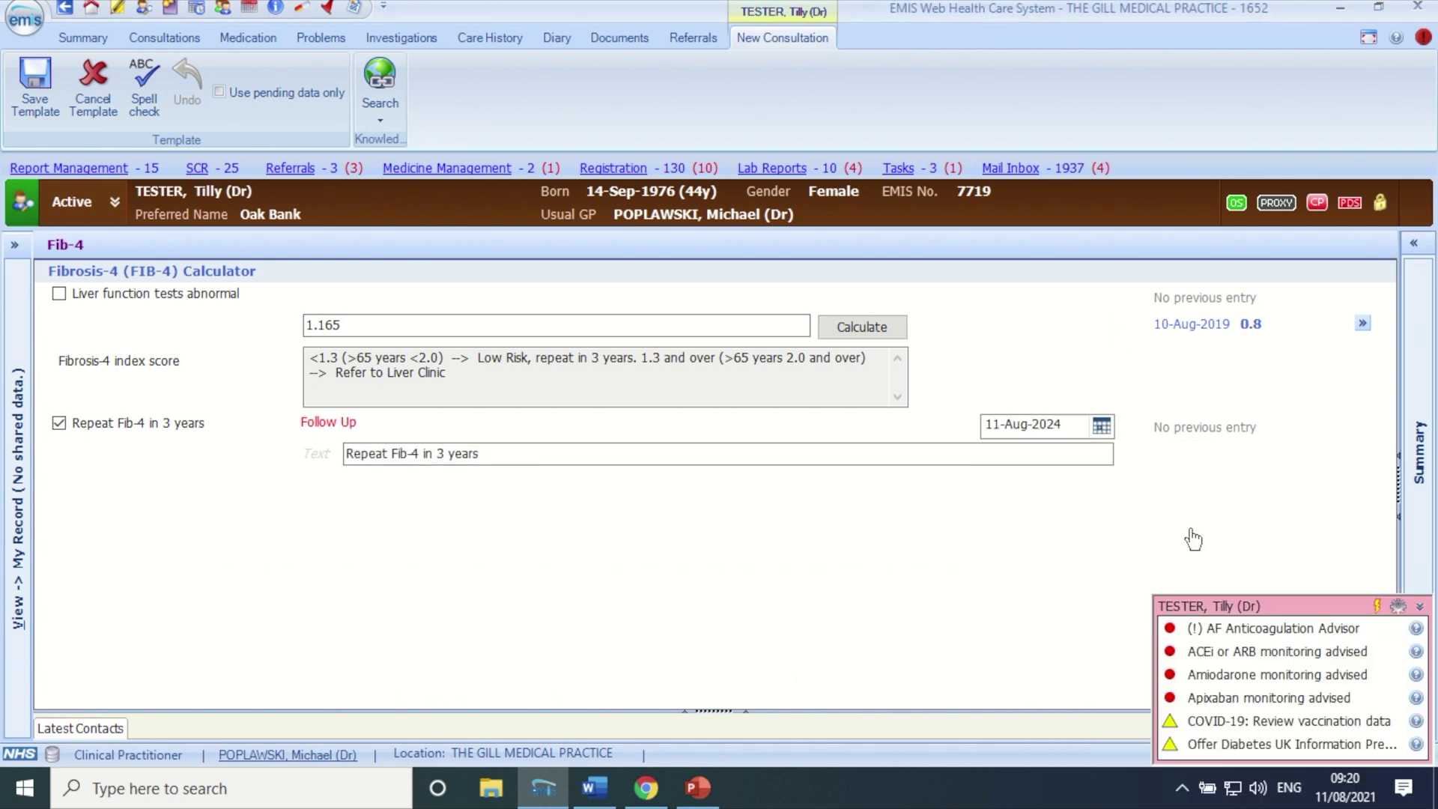
click(59, 294)
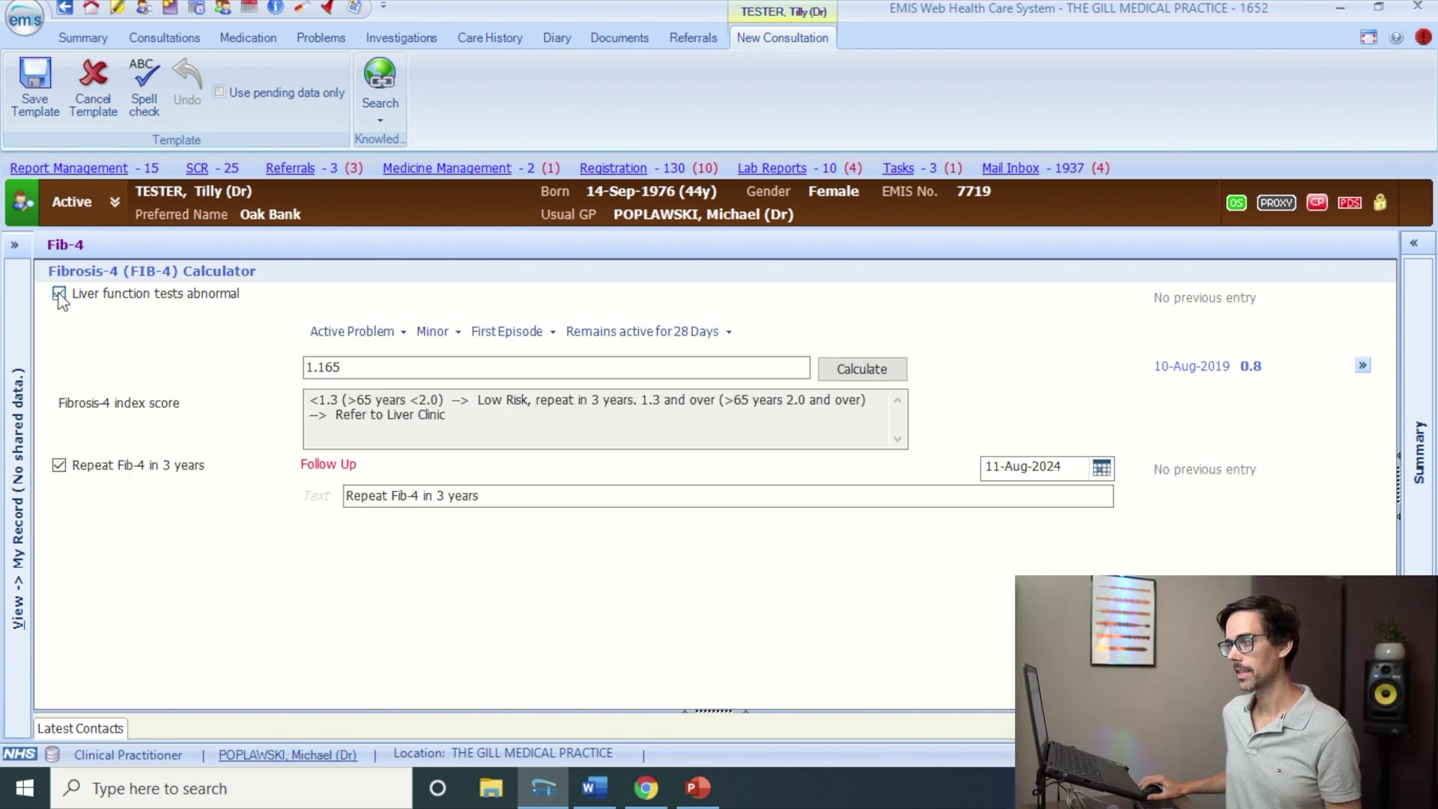